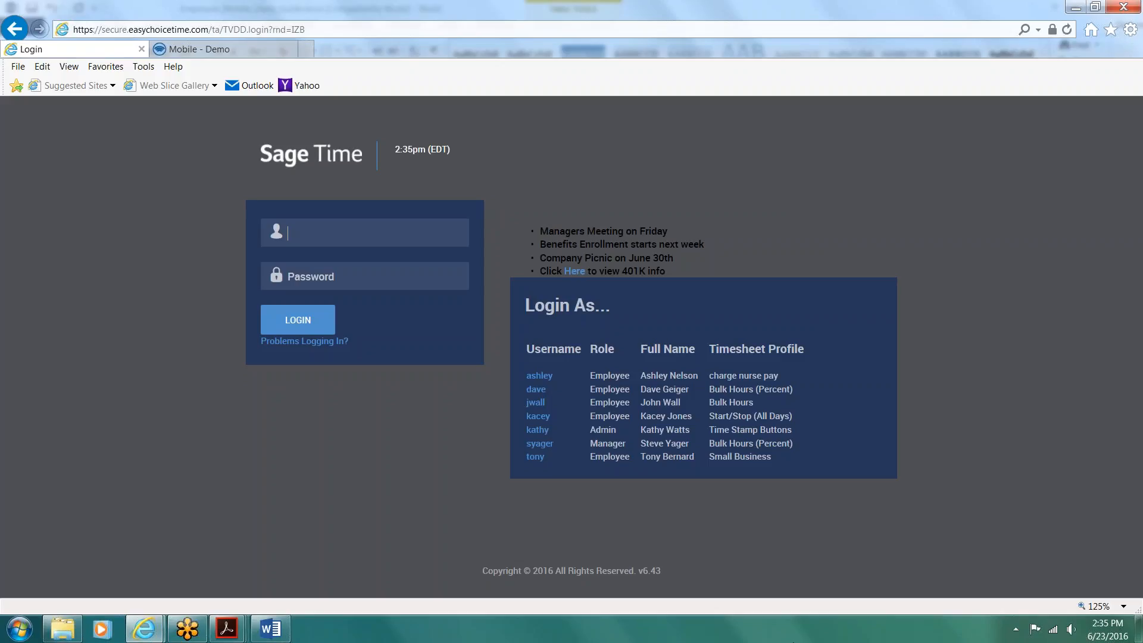
# Step: Try to log in on the standard login page with the employee's username and password
pyautogui.write('••••••')
pyautogui.press('Tab')
pyautogui.write('••••••')
pyautogui.click(292, 332)
# Step: Load the time clock version of the login page by replacing "login" with "clock" in the web address
pyautogui.click(316, 31)
pyautogui.press('BackSpace')
pyautogui.press('BackSpace')
pyautogui.press('BackSpace')
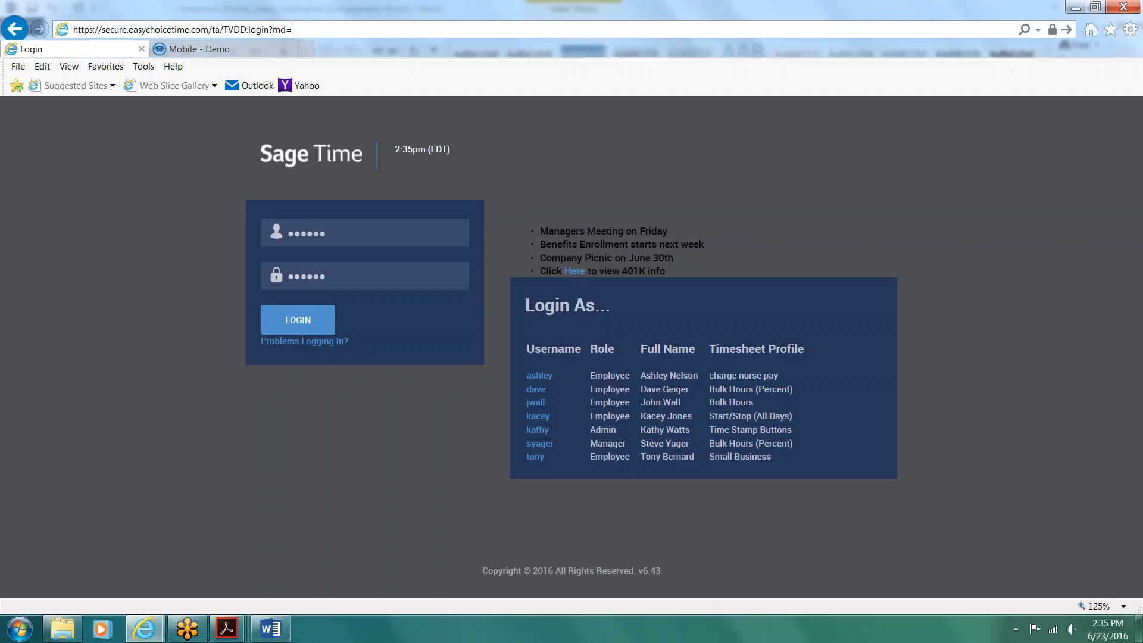
pyautogui.press('BackSpace')
pyautogui.press('BackSpace')
pyautogui.press('BackSpace')
pyautogui.press('BackSpace')
pyautogui.press('BackSpace')
pyautogui.press('BackSpace')
pyautogui.press('BackSpace')
pyautogui.press('BackSpace')
pyautogui.press('BackSpace')
pyautogui.press('BackSpace')
pyautogui.write('clock')
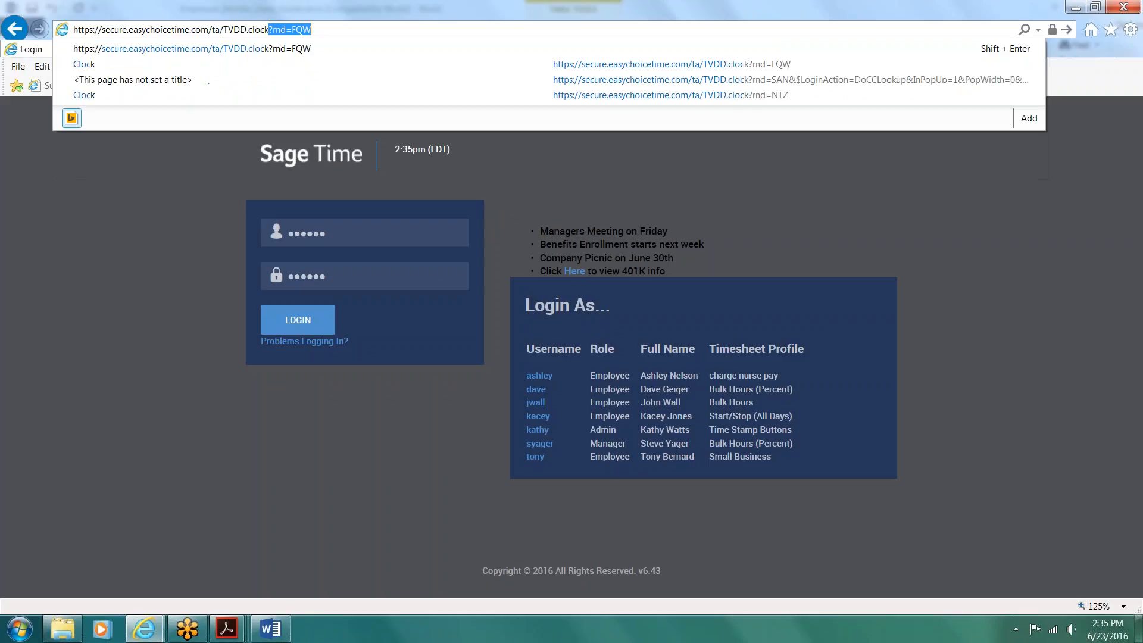
pyautogui.press('Return')
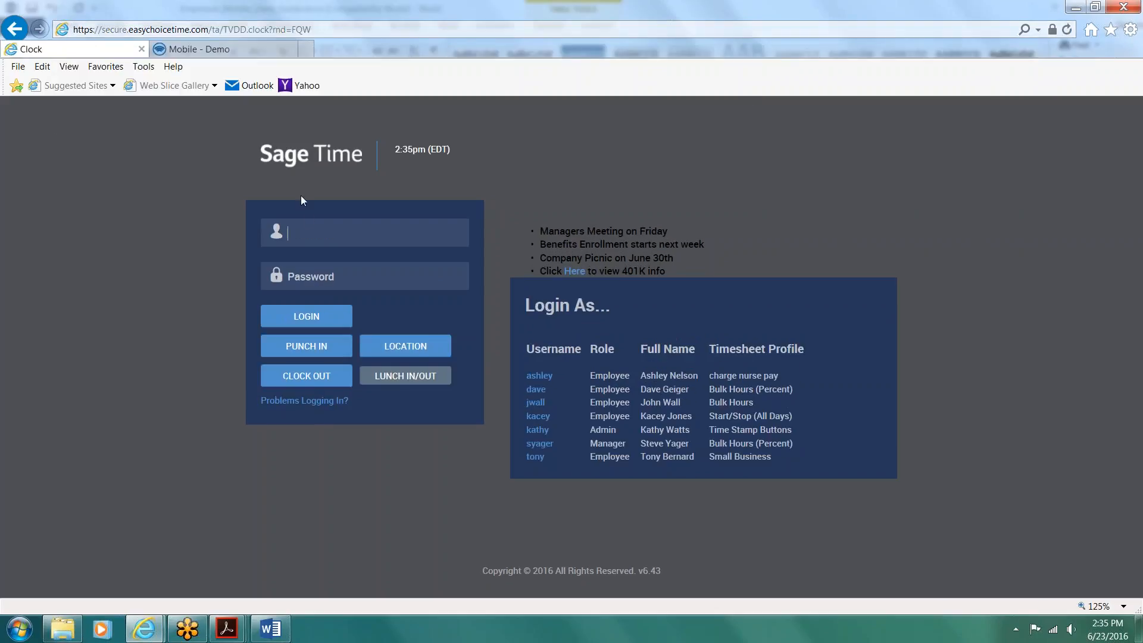
# Step: Punch in from the clock page with the employee's username and password
pyautogui.write('••••••')
pyautogui.press('Tab')
pyautogui.write('••••••')
pyautogui.click(296, 347)
# Step: Enter the username and password to view the location transfer list, and close it without choosing a location
pyautogui.write('••••••')
pyautogui.press('Tab')
pyautogui.write('•••')
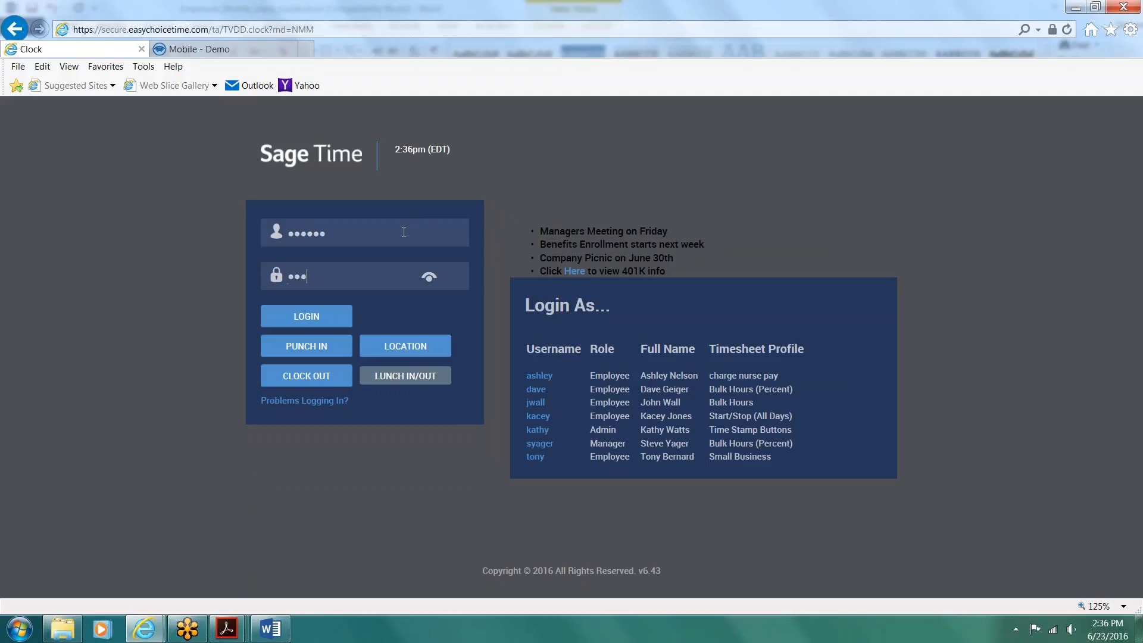
pyautogui.write('•••')
pyautogui.click(420, 350)
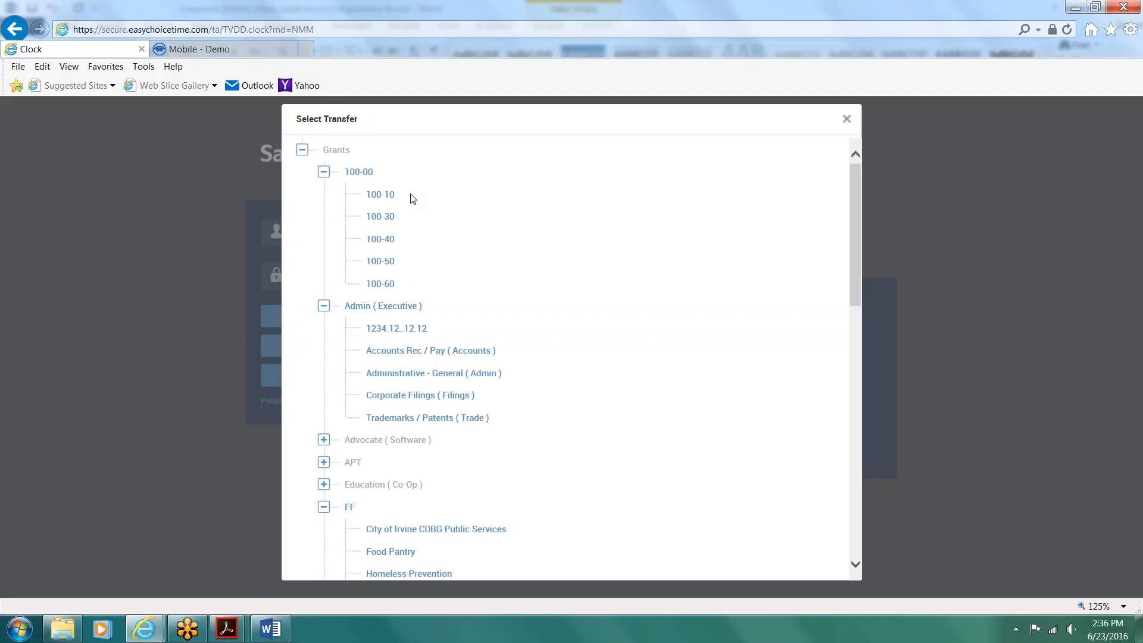
pyautogui.press('Escape')
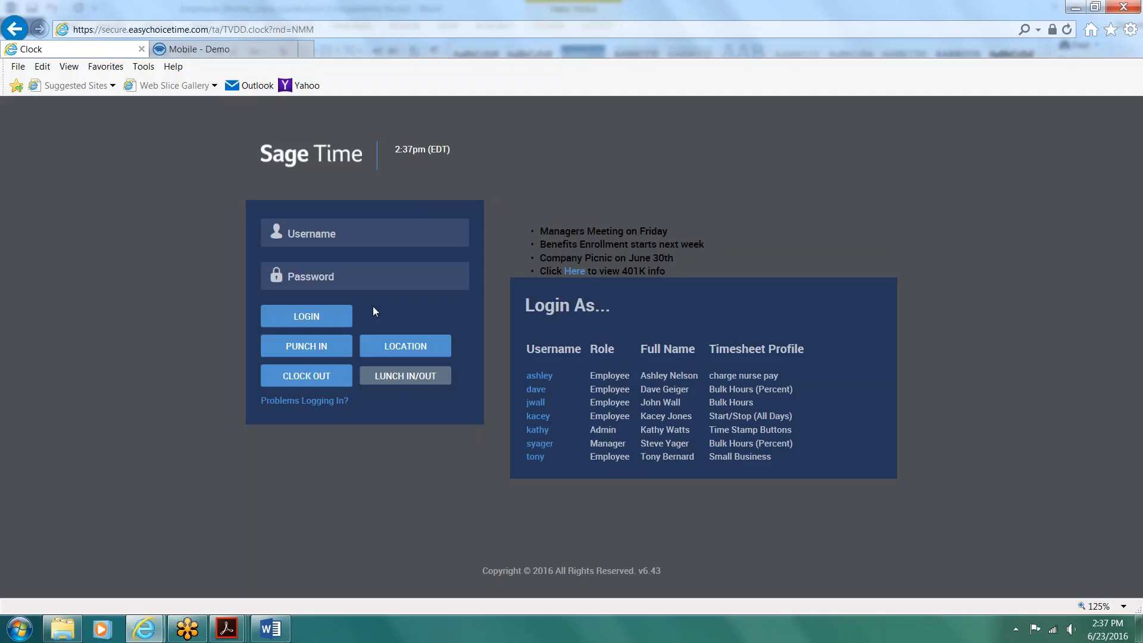
# Step: Enter the employee's username and password and change the work location to 100-40 under Grants 100-00
pyautogui.click(352, 231)
pyautogui.write('•••ley')
pyautogui.press('Tab')
pyautogui.write('•••••')
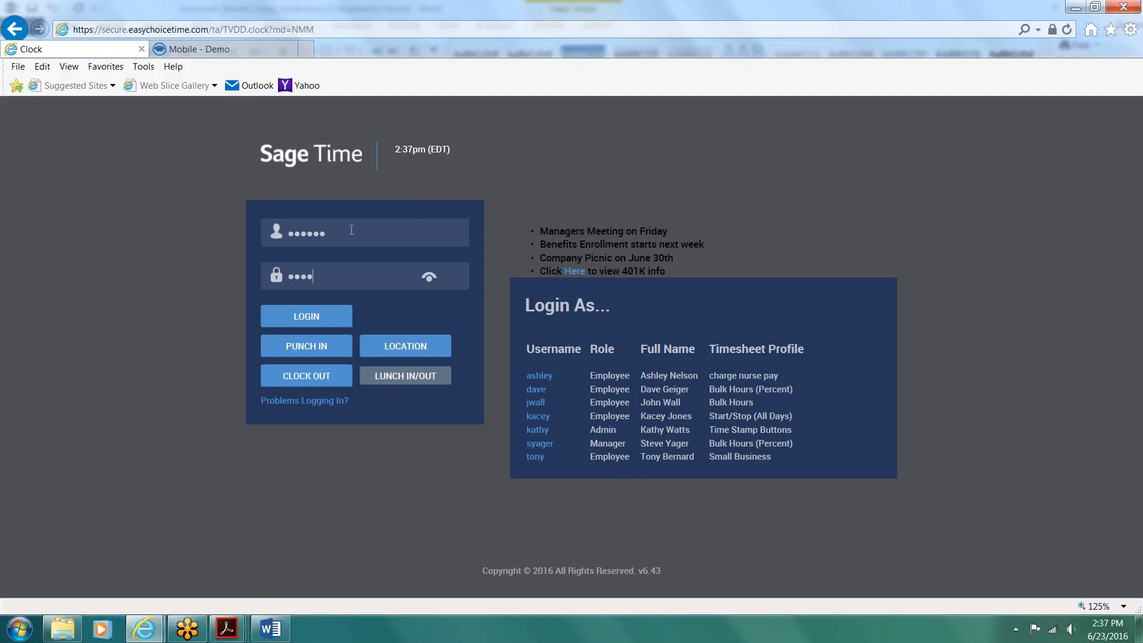
pyautogui.write('•')
pyautogui.click(393, 338)
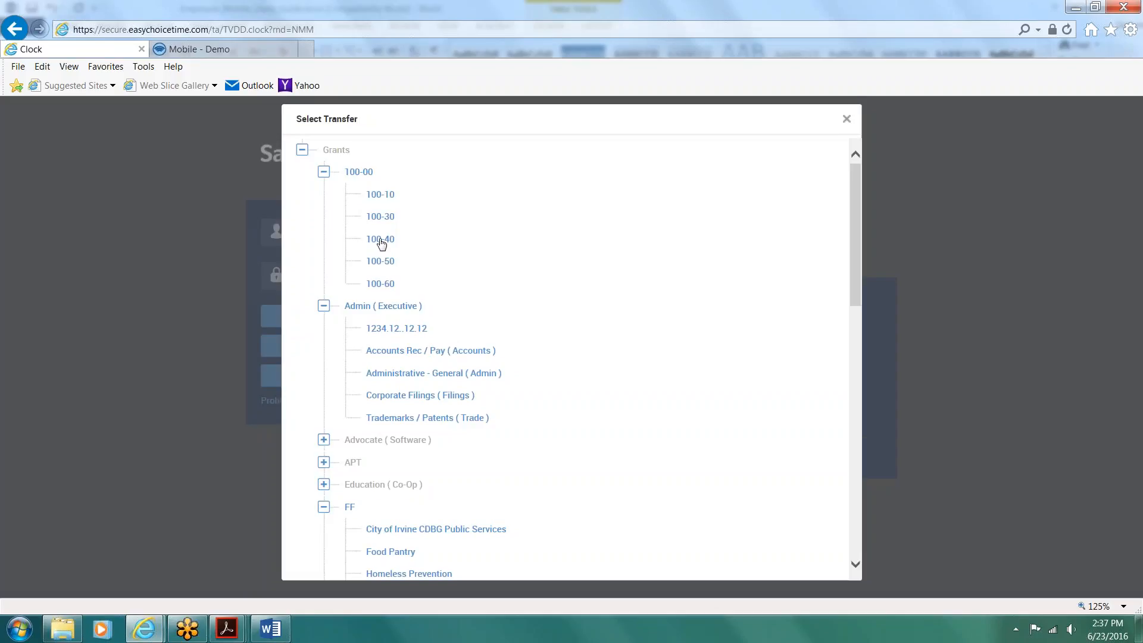
pyautogui.click(381, 240)
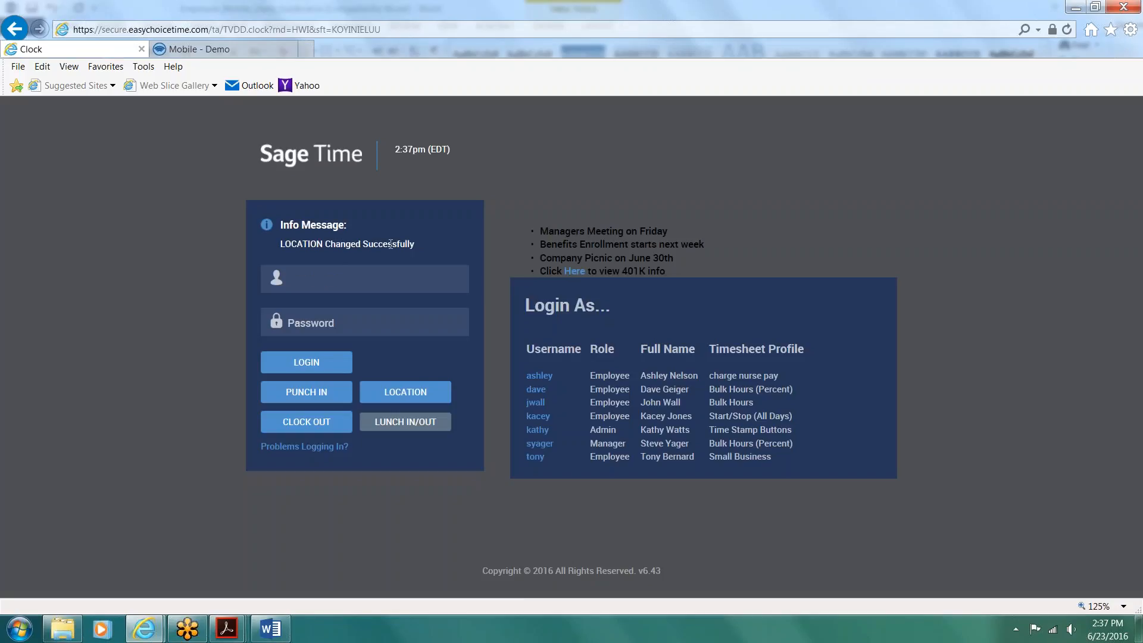
# Step: Log in to the employee's account from the clock page with the username and password
pyautogui.press('Tab')
pyautogui.click(299, 319)
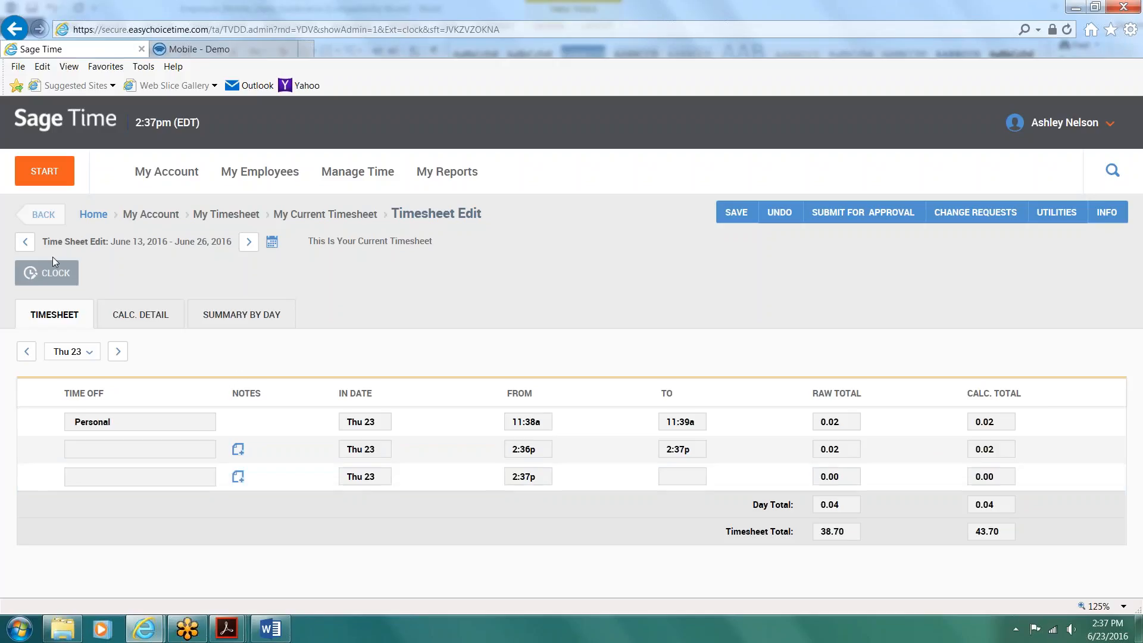
# Step: Review the calculated detail of the current timesheet day by day, from Monday 06/13/2016 through Monday 06/20/2016
pyautogui.click(140, 315)
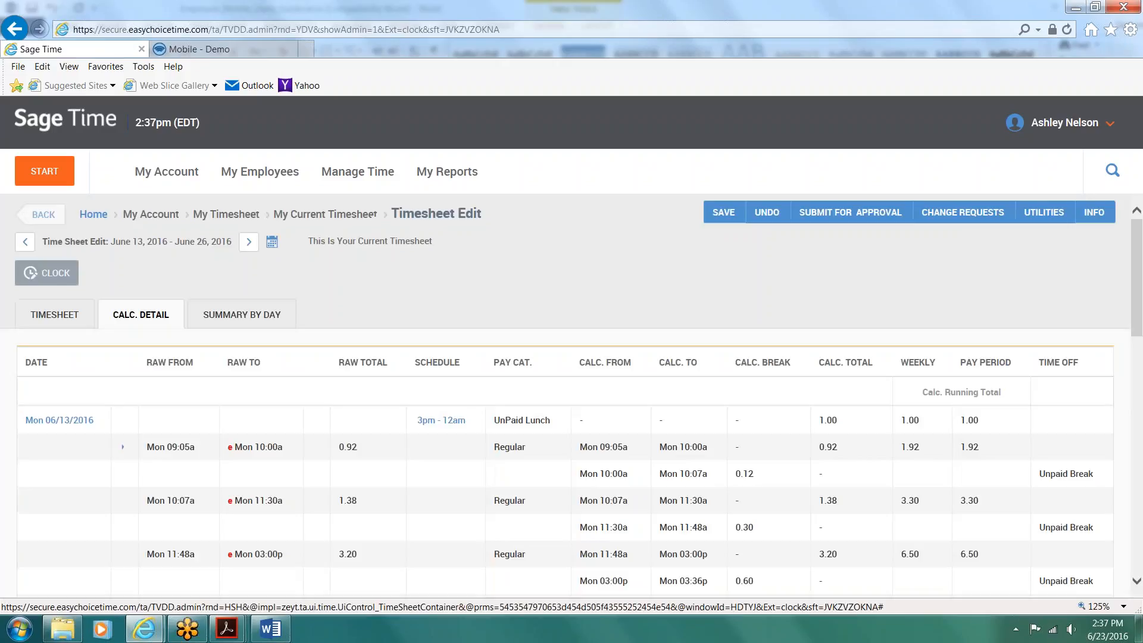
pyautogui.scroll(-3, 462, 420)
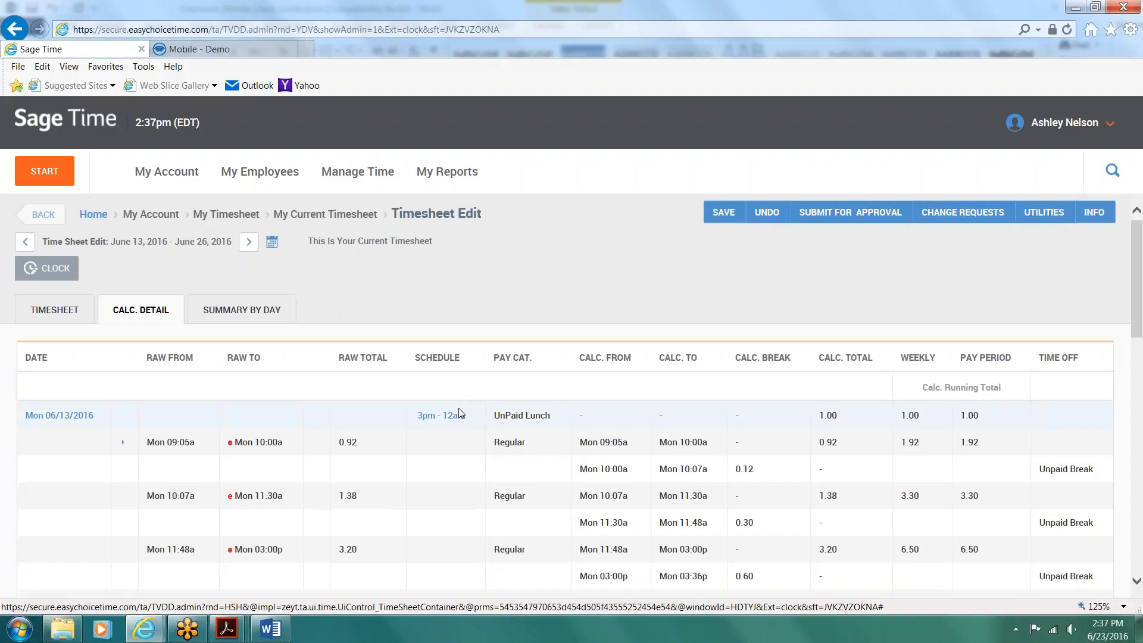
pyautogui.scroll(2, 571, 417)
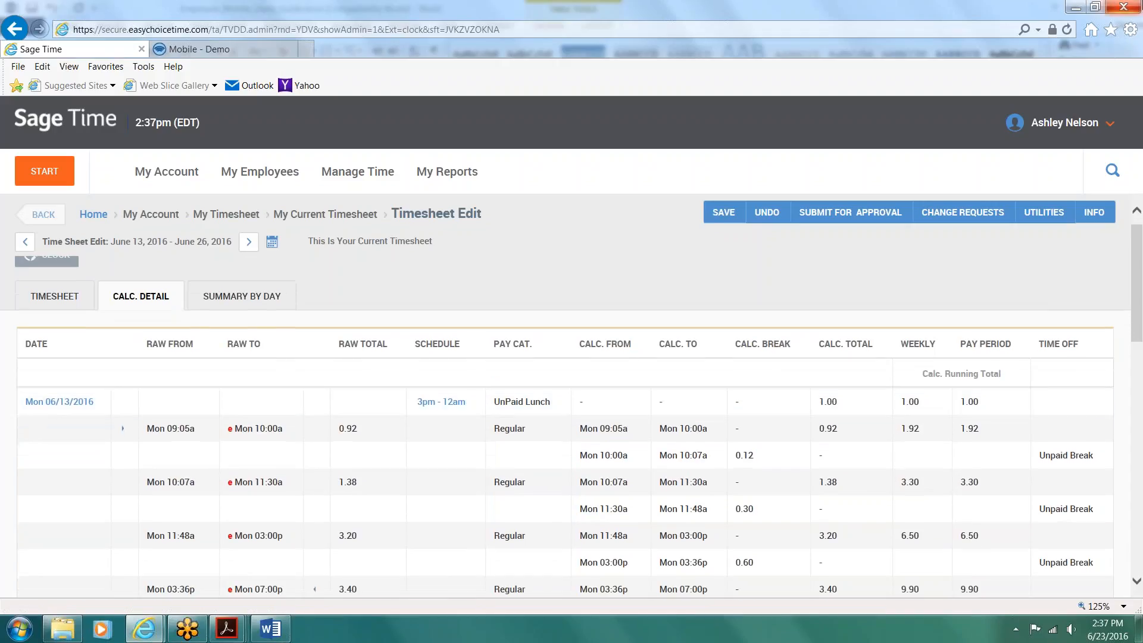
pyautogui.click(1125, 33)
pyautogui.scroll(-3, 1067, 455)
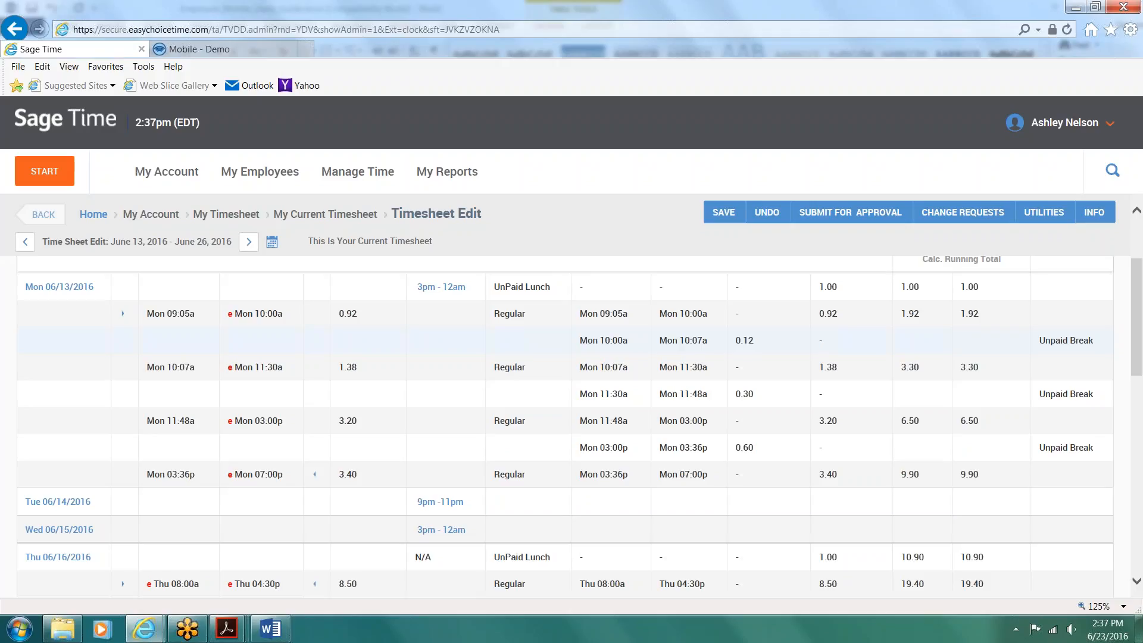
pyautogui.scroll(-3, 904, 500)
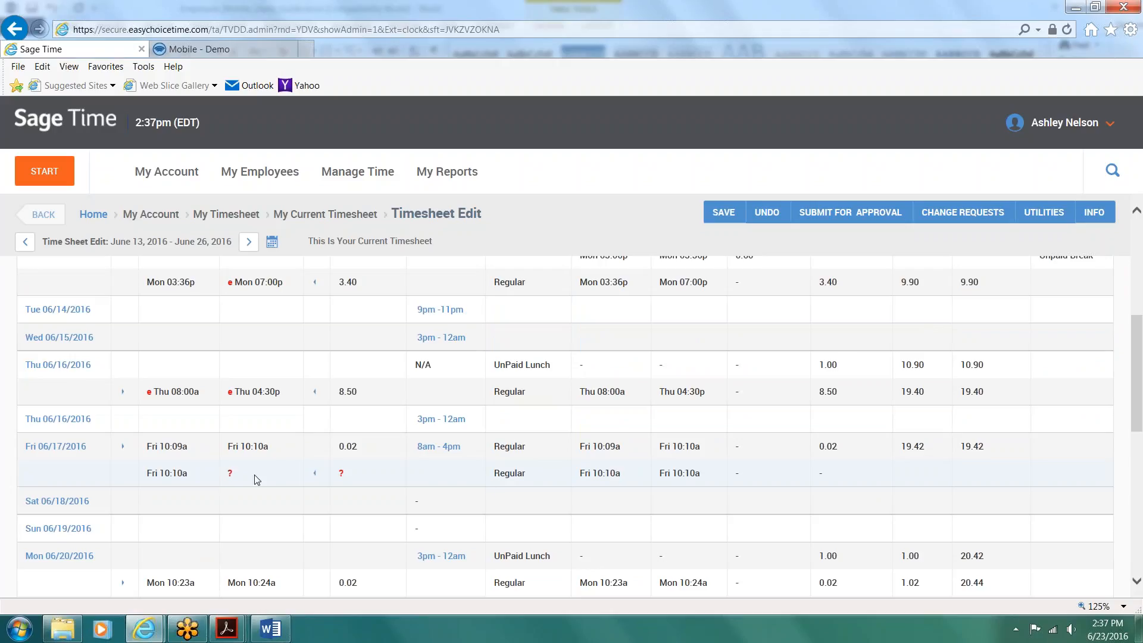
# Step: Start a Modify Punch Out change request for the 06/17/2016 entry beginning at 10:10a and set its end time to 4:00p
pyautogui.click(956, 218)
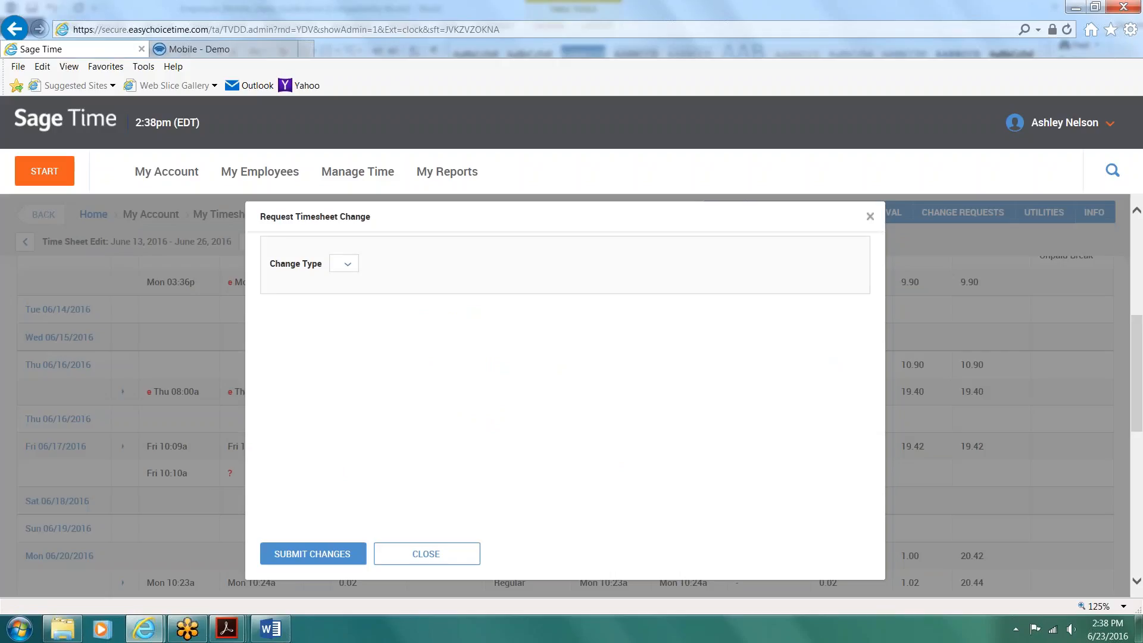
pyautogui.click(348, 265)
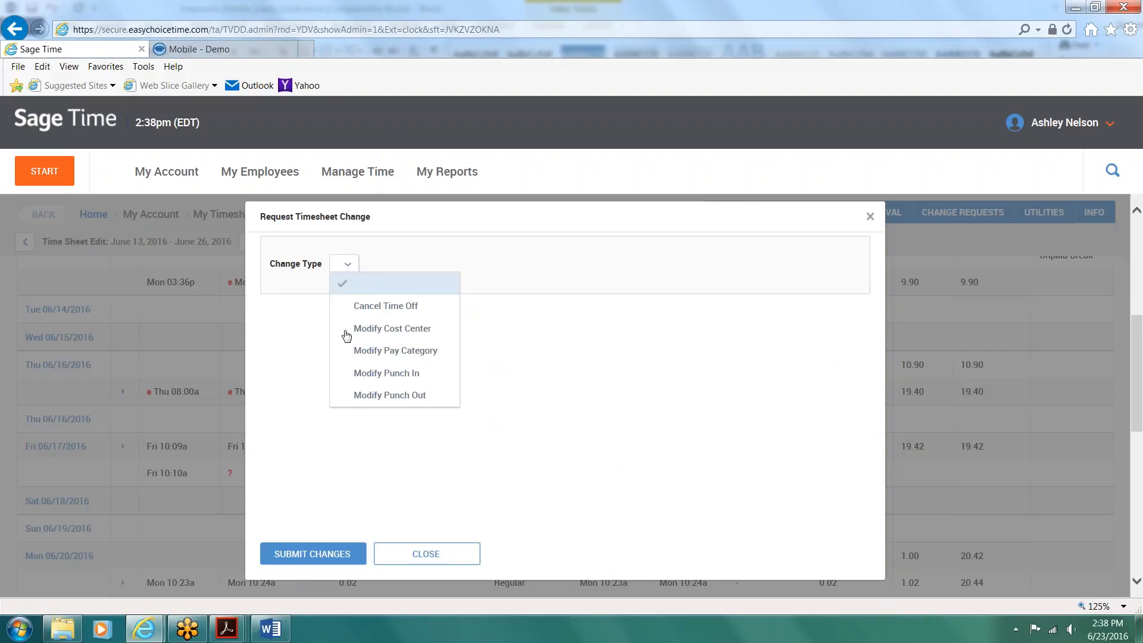
pyautogui.click(381, 396)
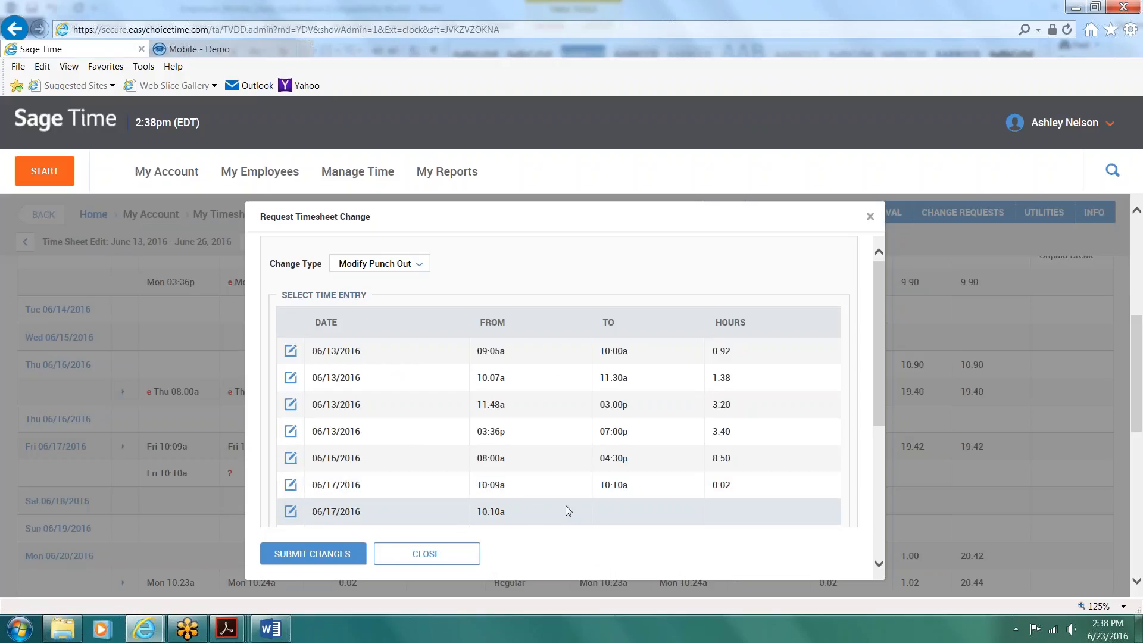
pyautogui.click(290, 511)
pyautogui.click(442, 363)
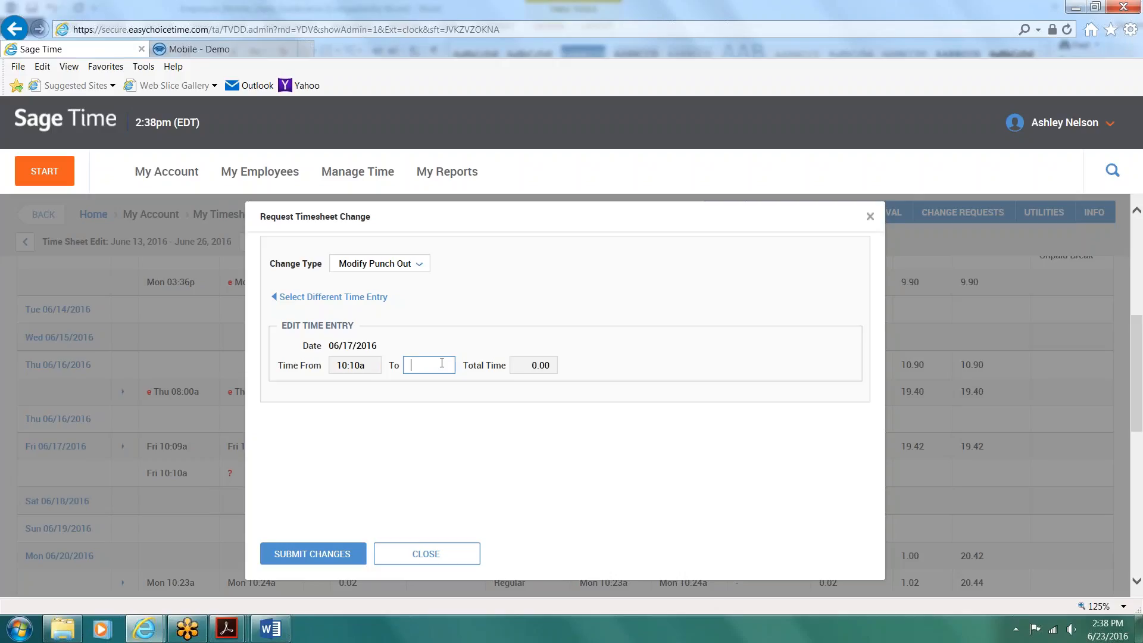
pyautogui.write('4')
pyautogui.press('Tab')
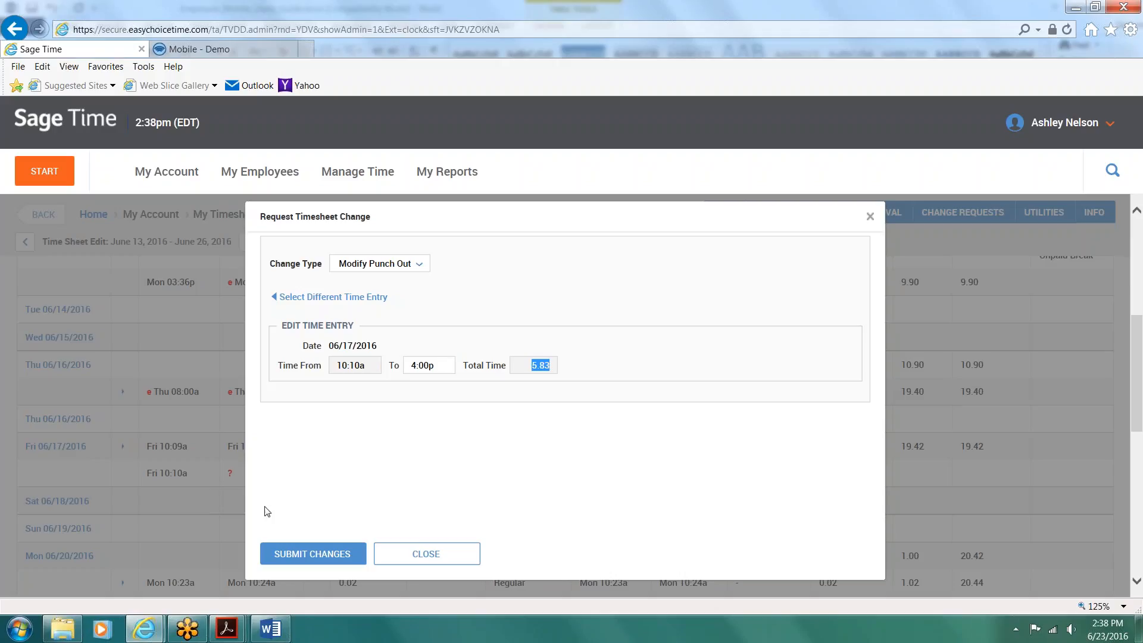
# Step: Submit the timesheet change request with the reason "oops I forgot"
pyautogui.click(296, 554)
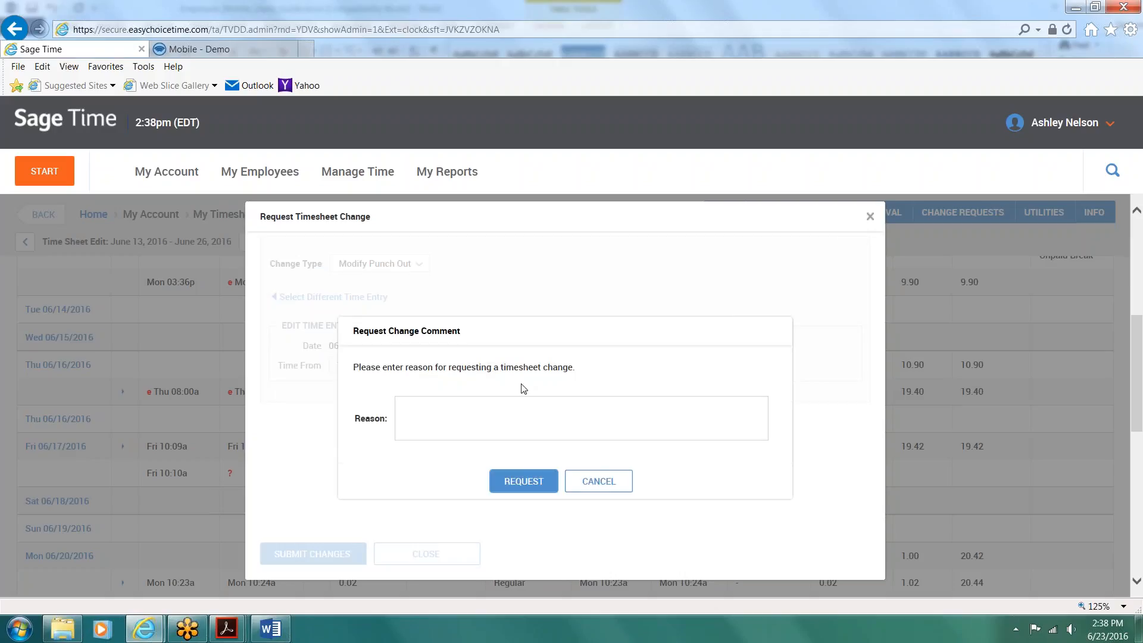
pyautogui.click(510, 408)
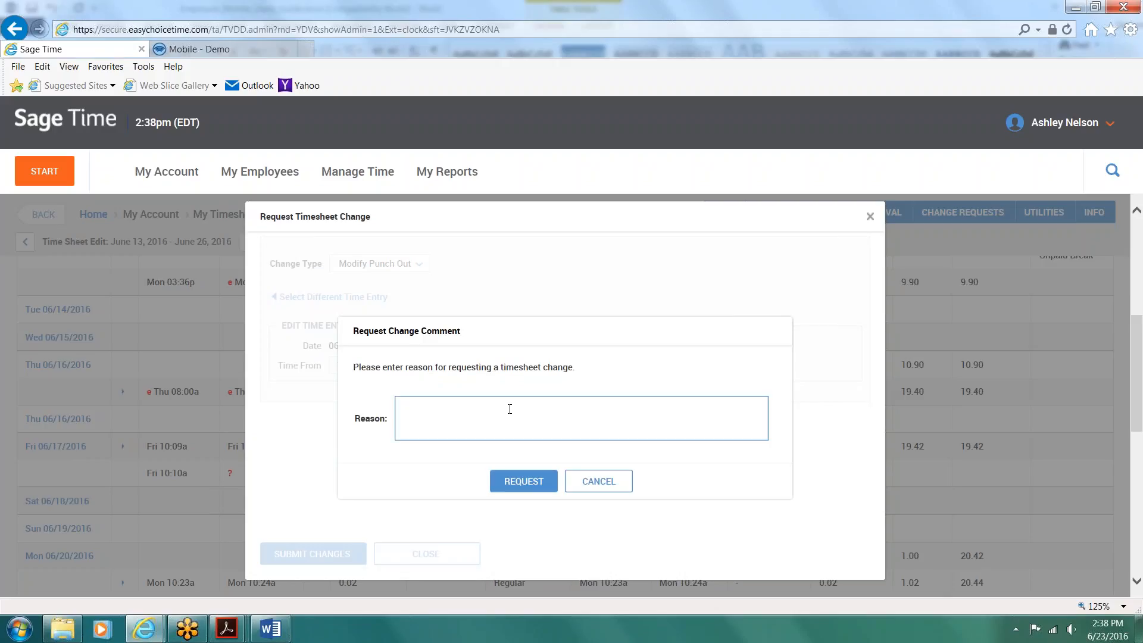
pyautogui.write('oops I forgot')
pyautogui.click(533, 482)
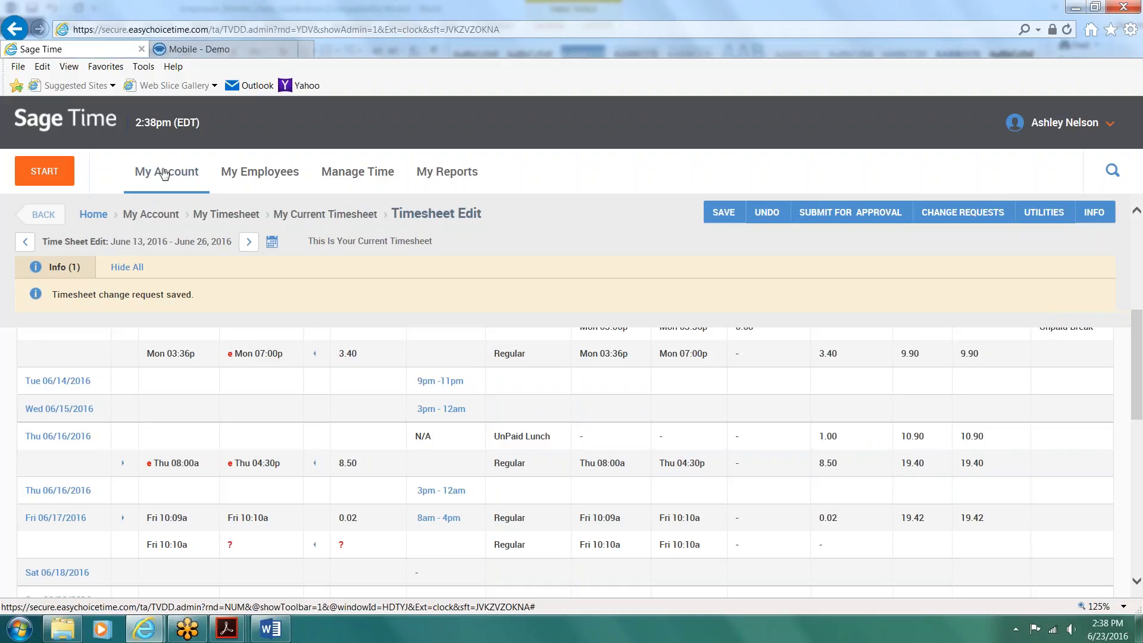
# Step: Open the time-off request form in the employee's own account
pyautogui.click(165, 173)
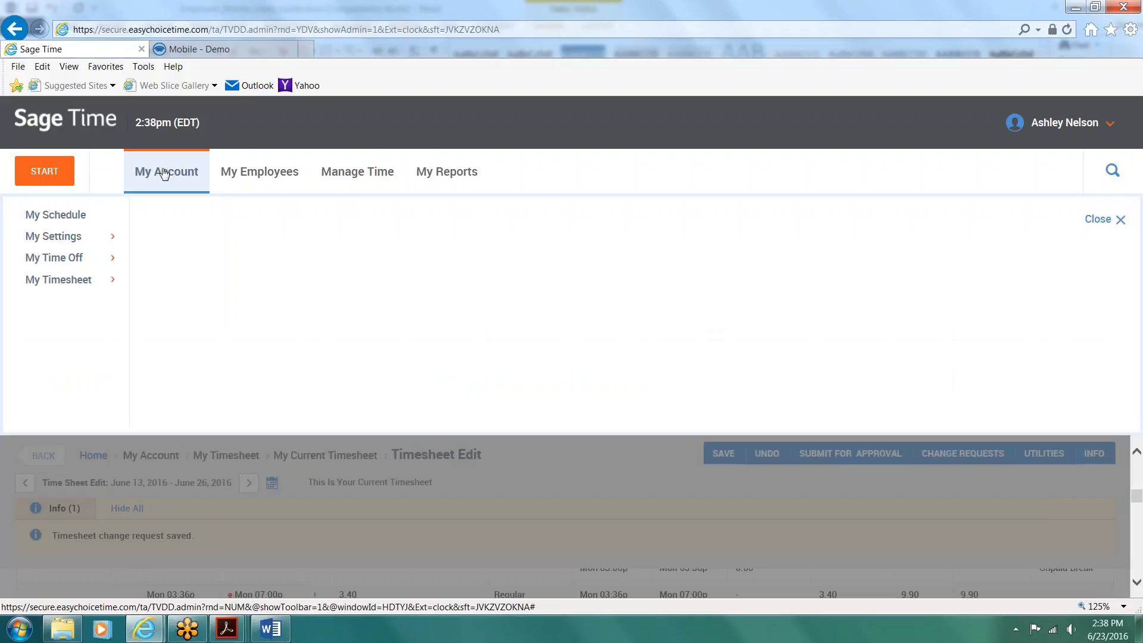
pyautogui.click(69, 260)
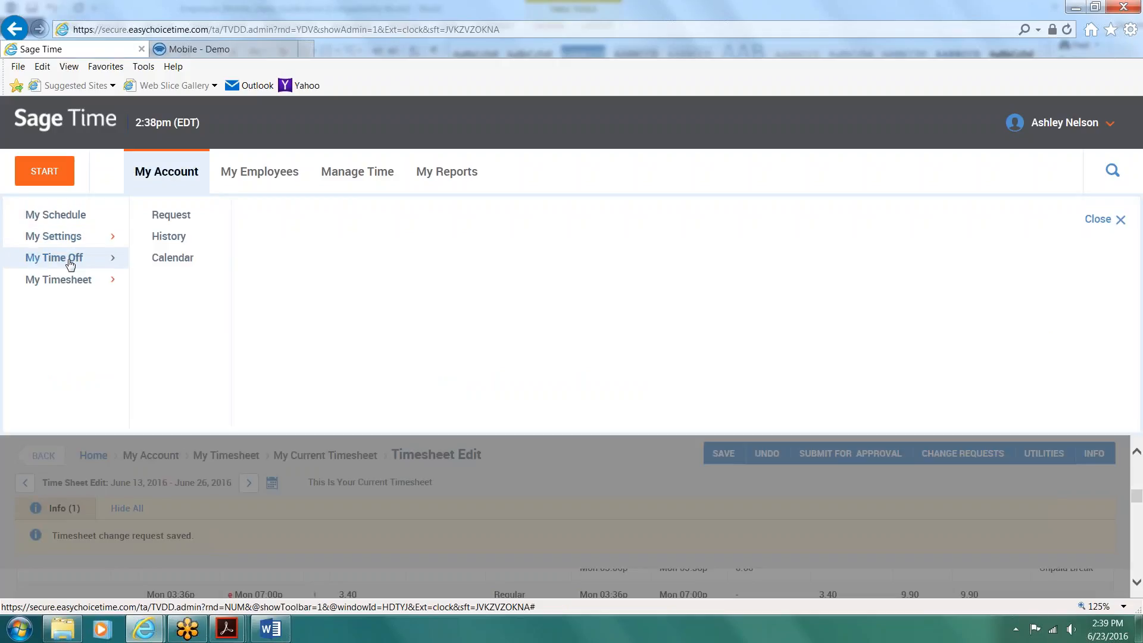
pyautogui.click(166, 214)
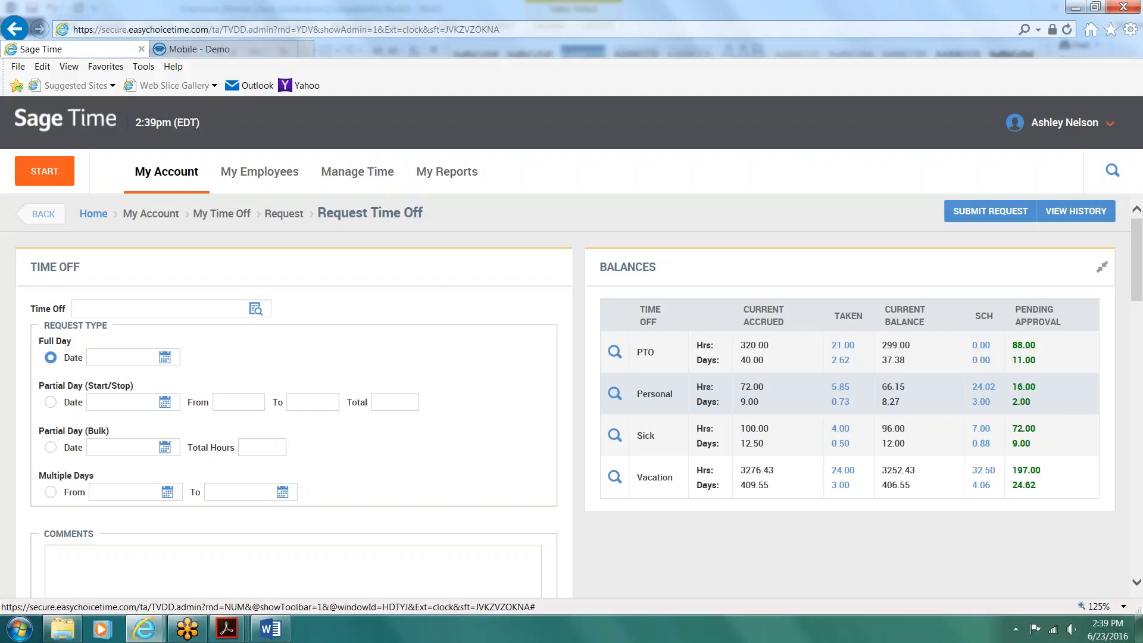
# Step: Examine the current PTO balance and the list of vacation days already taken, and close the list
pyautogui.moveTo(915, 356); pyautogui.dragTo(877, 348)
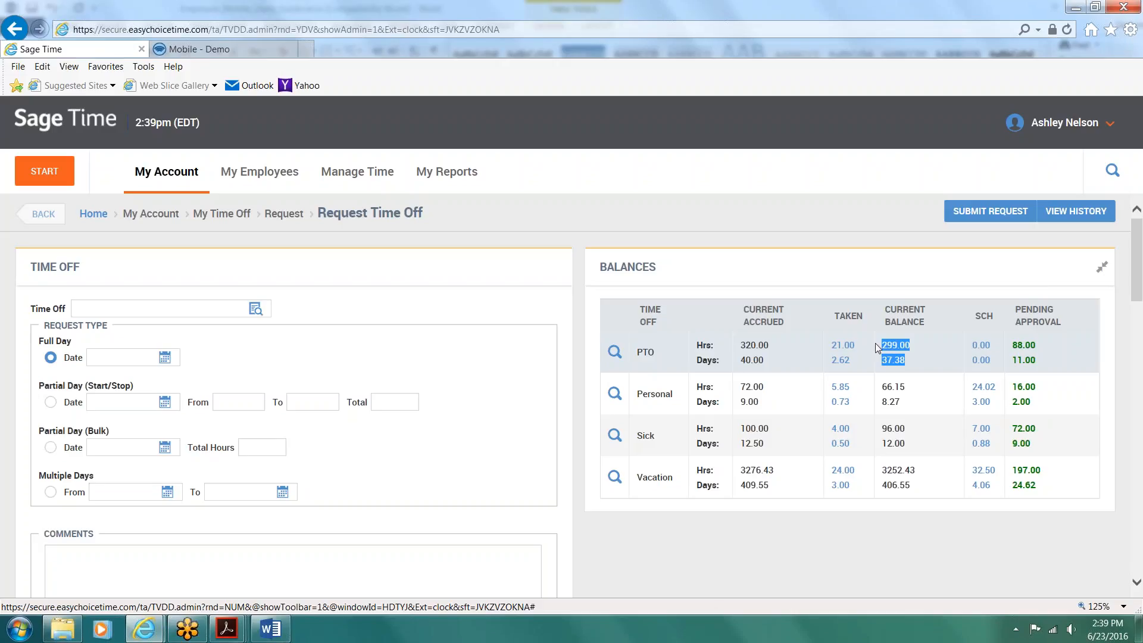
pyautogui.click(844, 488)
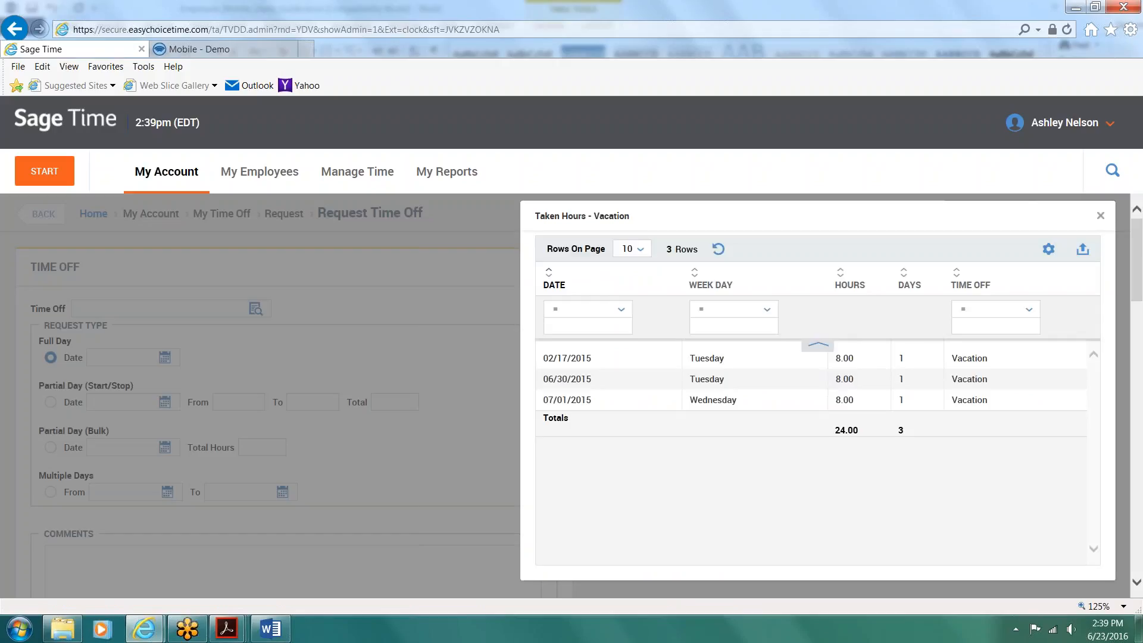
pyautogui.click(1101, 217)
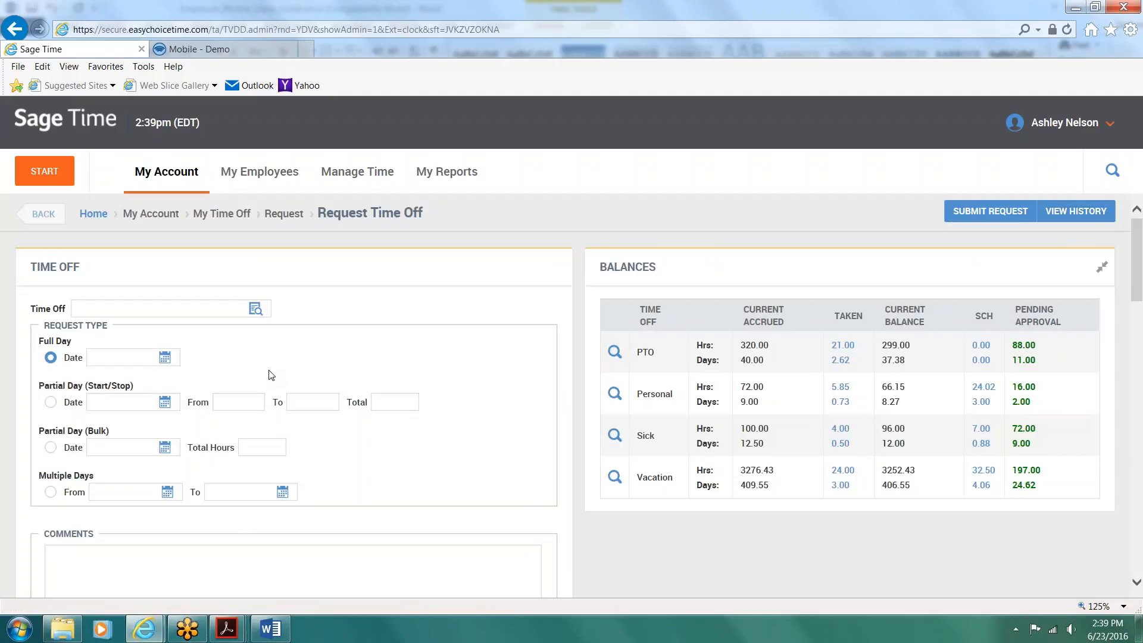
# Step: Set the time-off type to Vacation, and view the full-day date calendar without choosing a date
pyautogui.click(256, 310)
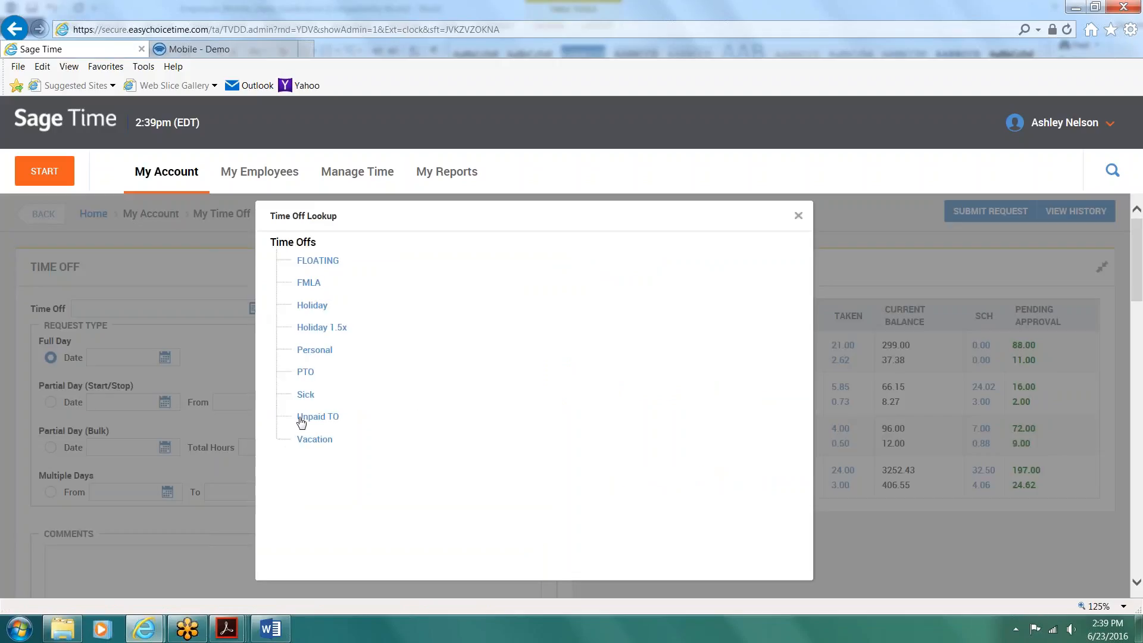
pyautogui.click(304, 441)
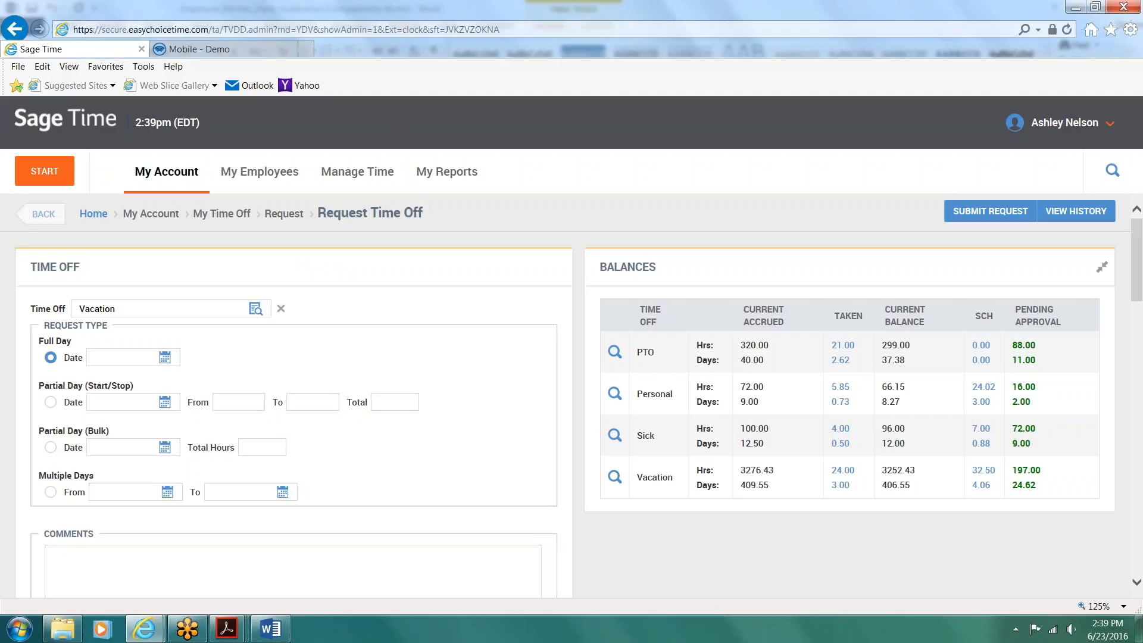
pyautogui.click(165, 359)
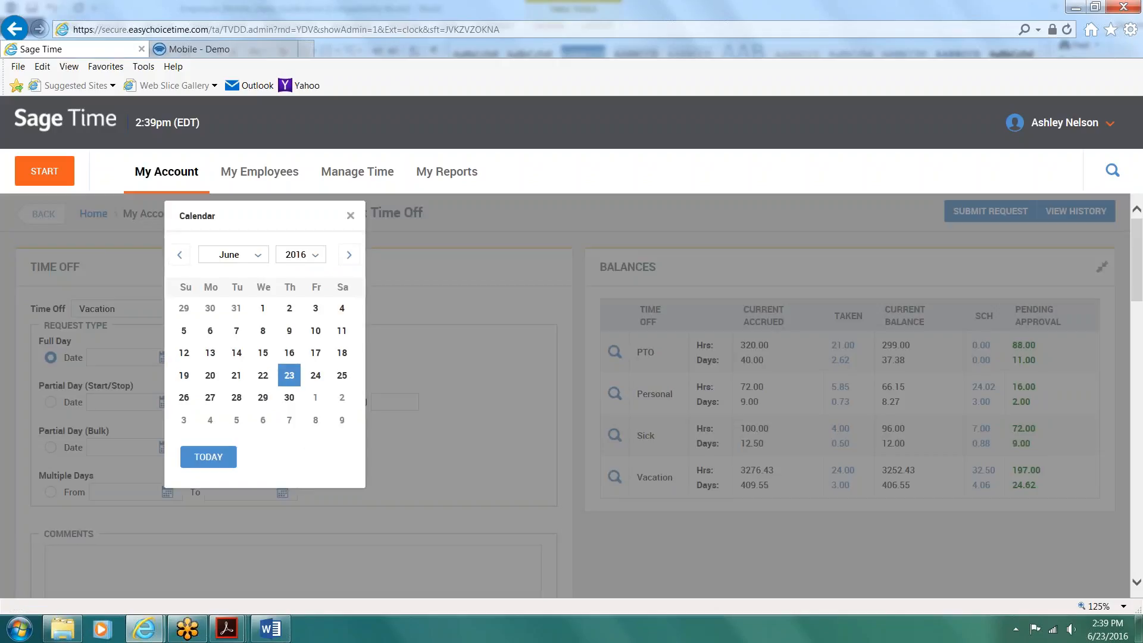
pyautogui.click(480, 468)
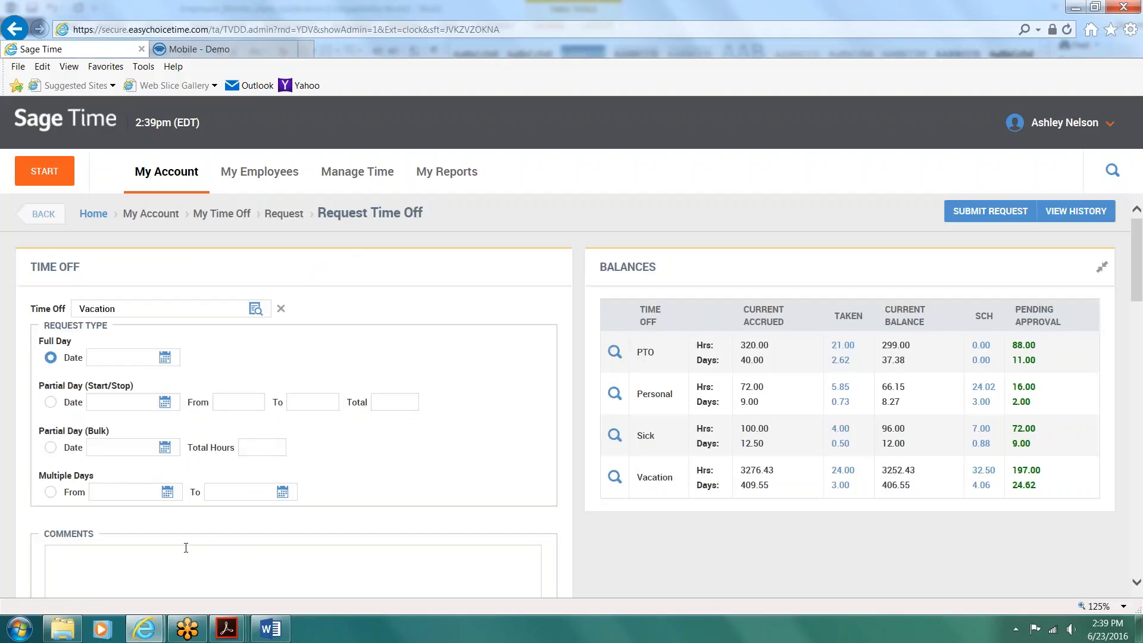
# Step: Submit a full-day vacation request for 06/28/2016 with the comment "Leaving for son's field trip"
pyautogui.click(165, 358)
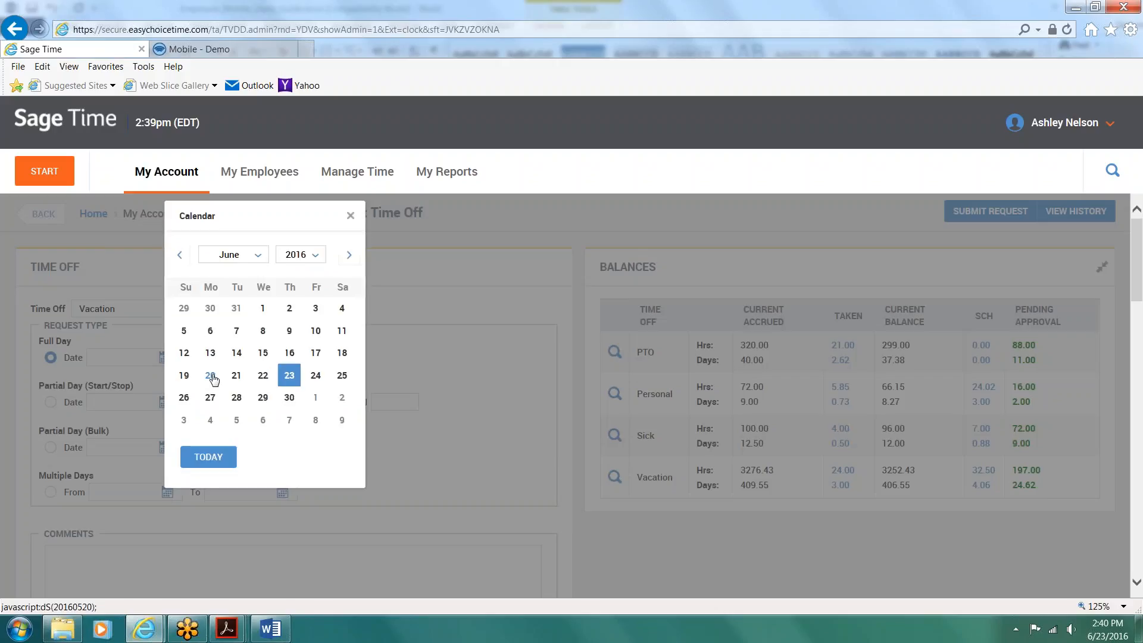
pyautogui.click(235, 398)
pyautogui.click(100, 561)
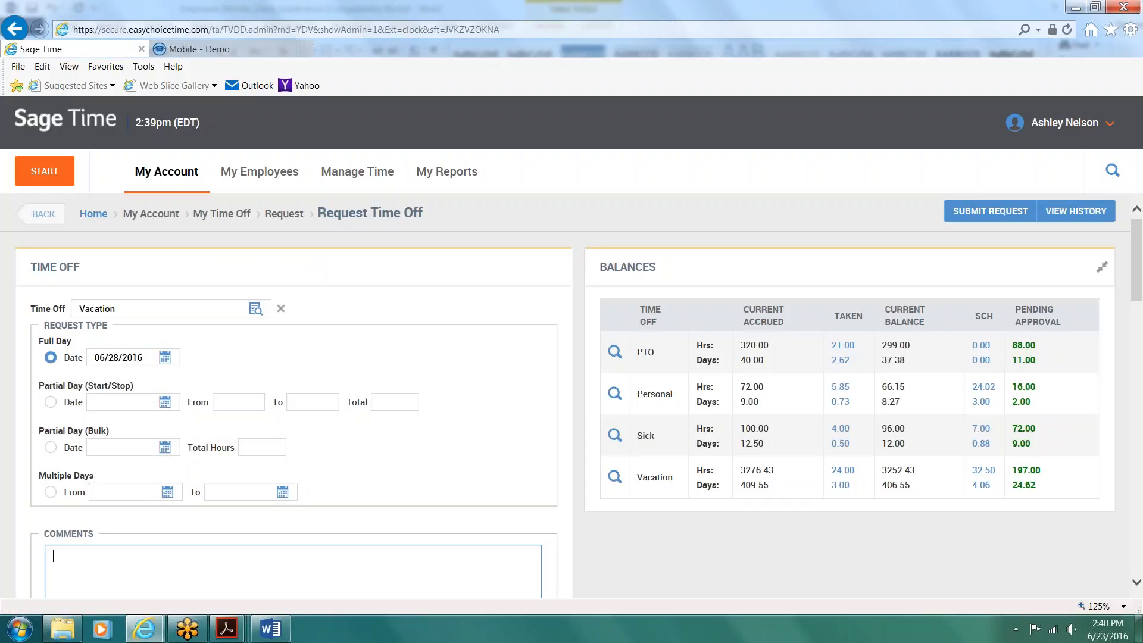
pyautogui.write("Leaving for son's field trip")
pyautogui.click(982, 212)
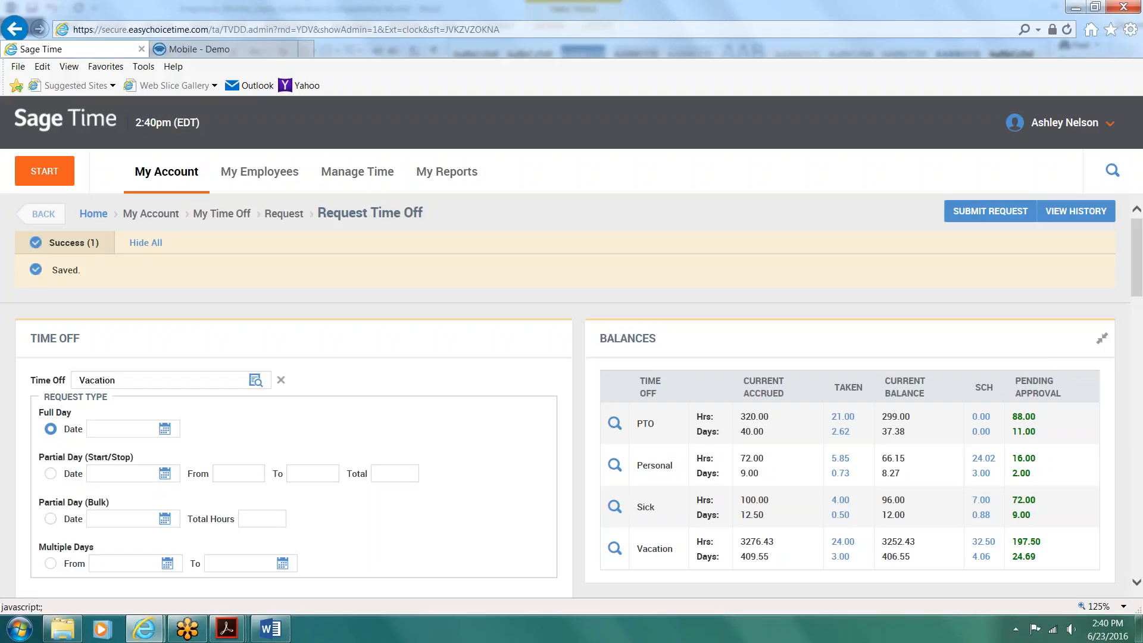
# Step: Log out of the employee's account and switch to the Mobile - Demo page
pyautogui.click(1097, 126)
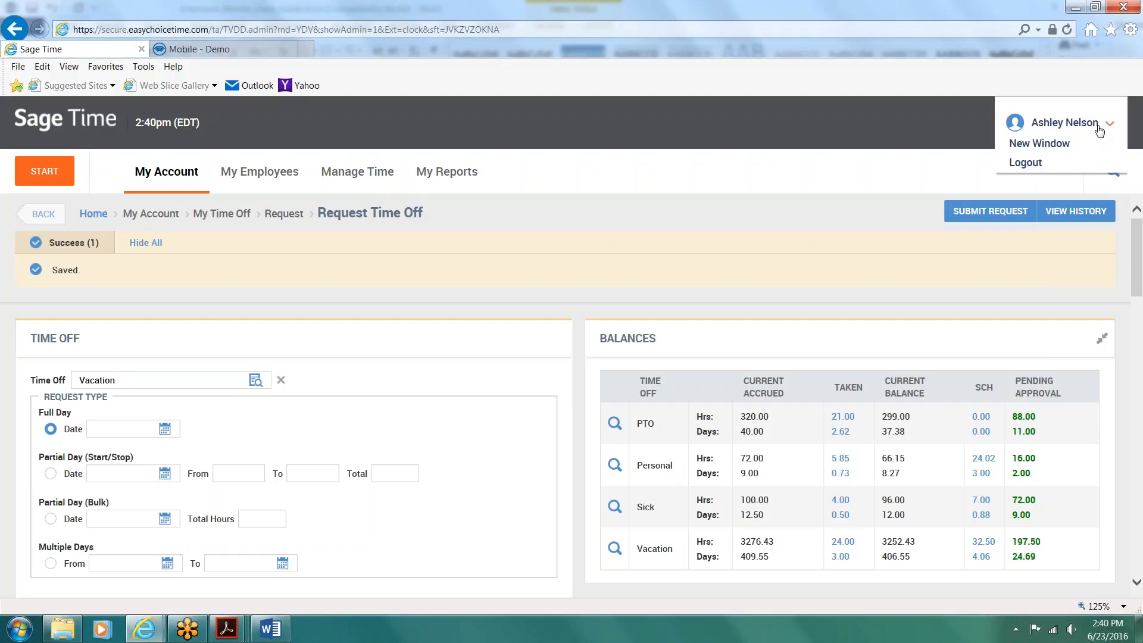
pyautogui.click(1025, 162)
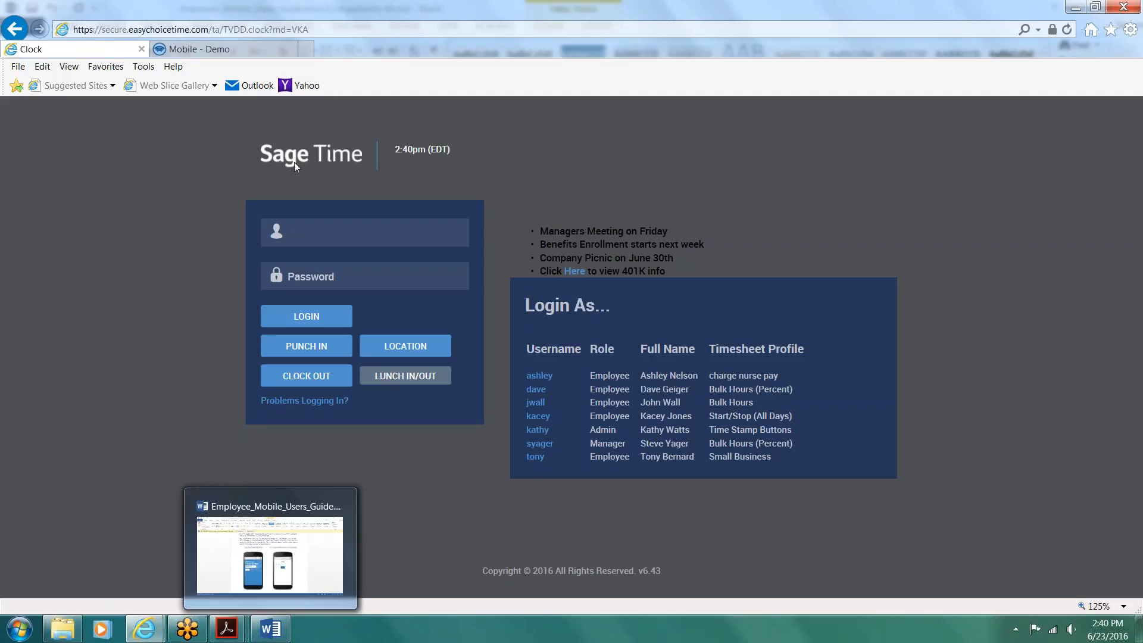
pyautogui.click(225, 50)
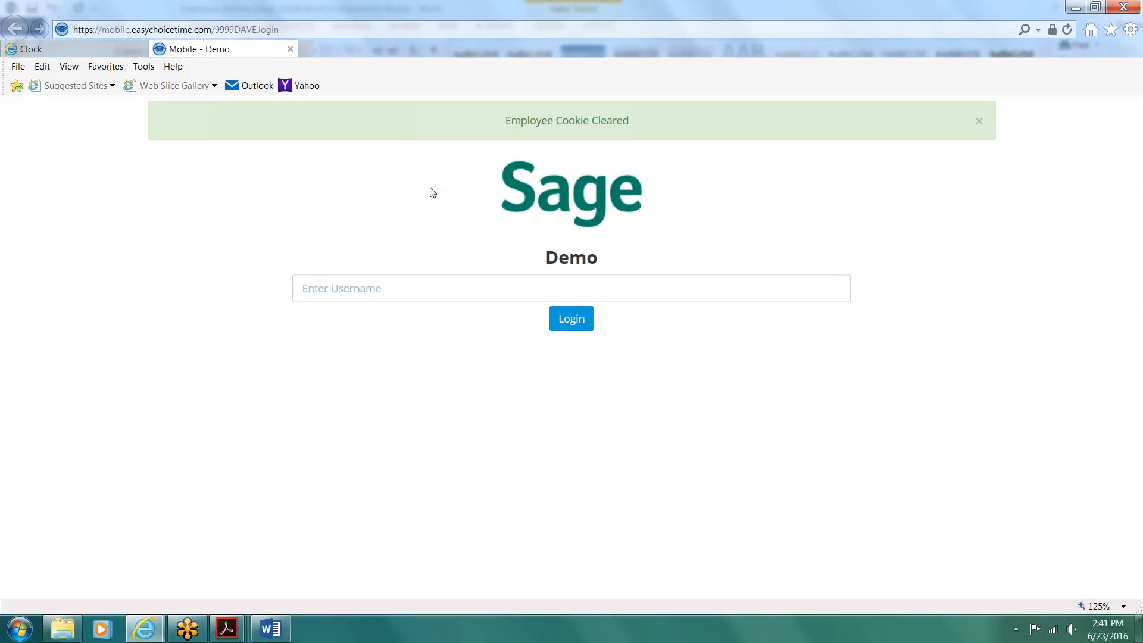
# Step: Log in to the mobile clock page with the employee's username
pyautogui.click(391, 289)
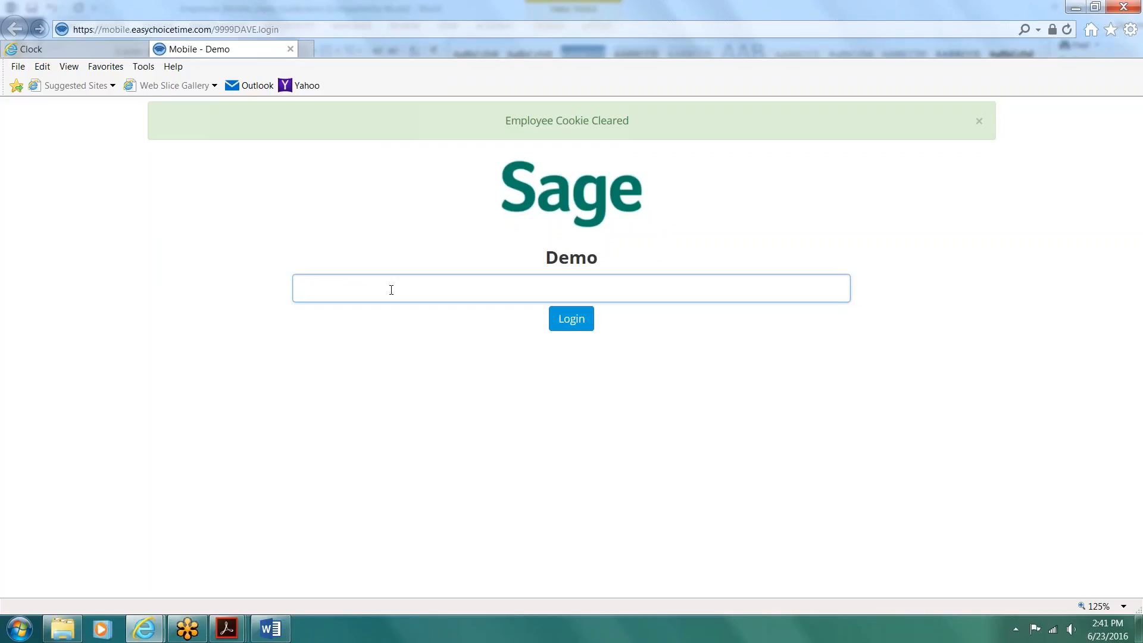
pyautogui.write('10')
pyautogui.press('Return')
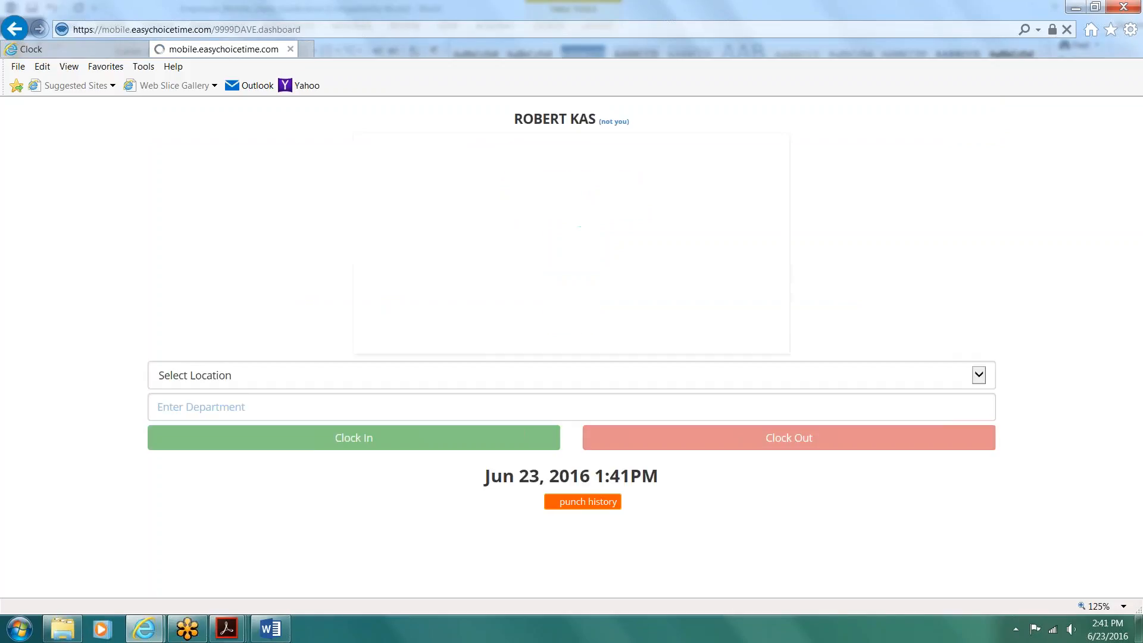
# Step: View the available punch locations without choosing one, and highlight the found location, accuracy and speed lines on the mobile dashboard
pyautogui.click(978, 156)
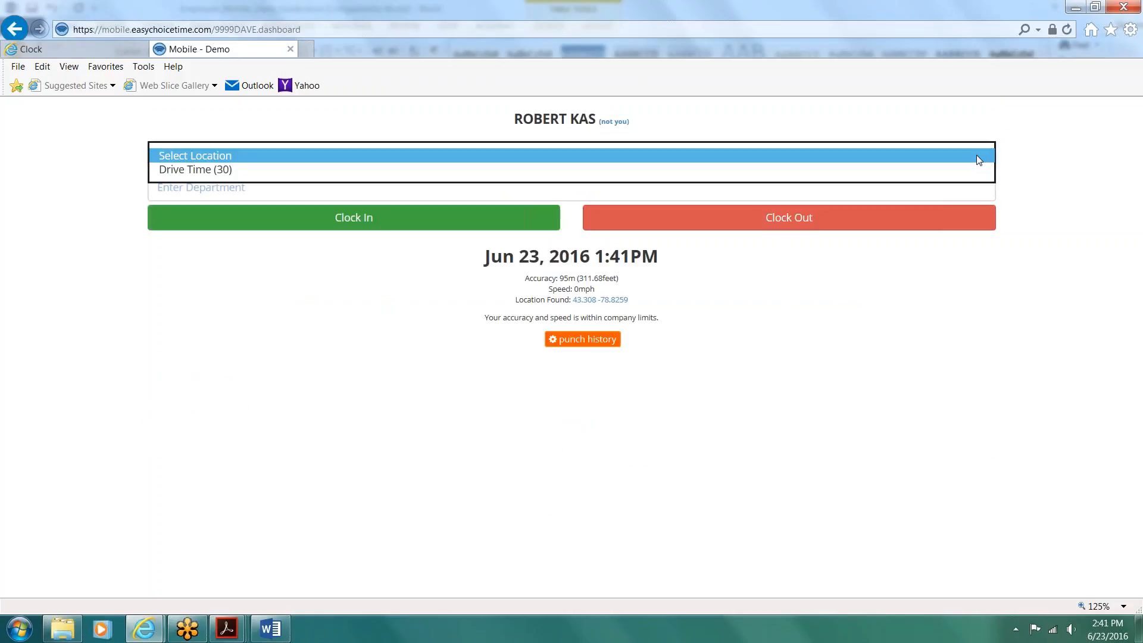
pyautogui.click(370, 322)
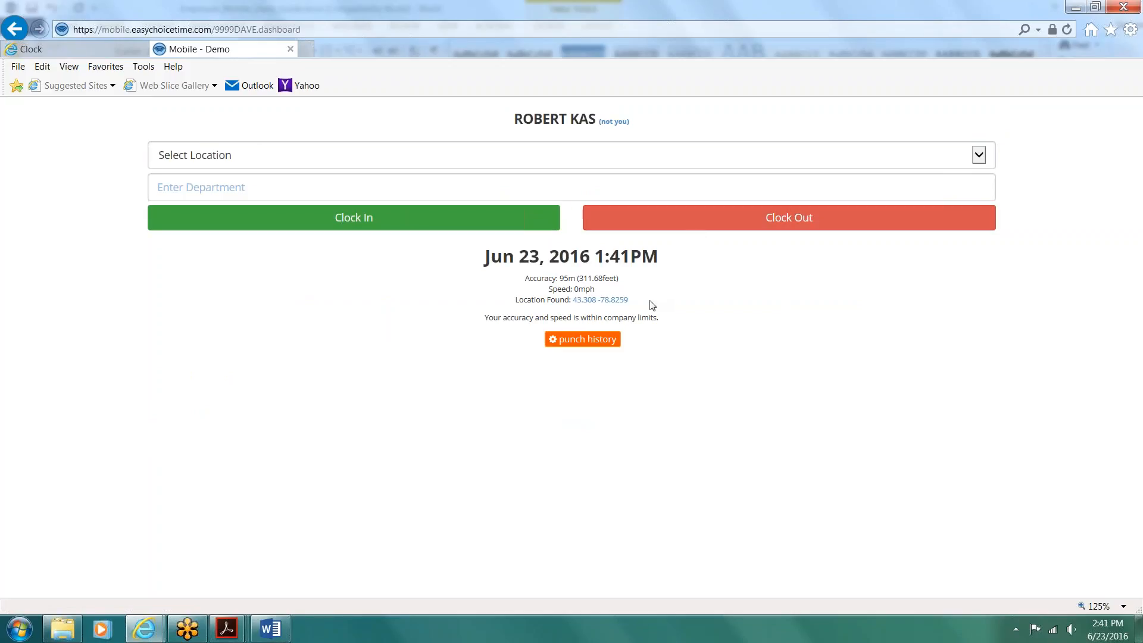
pyautogui.moveTo(649, 301); pyautogui.dragTo(492, 300)
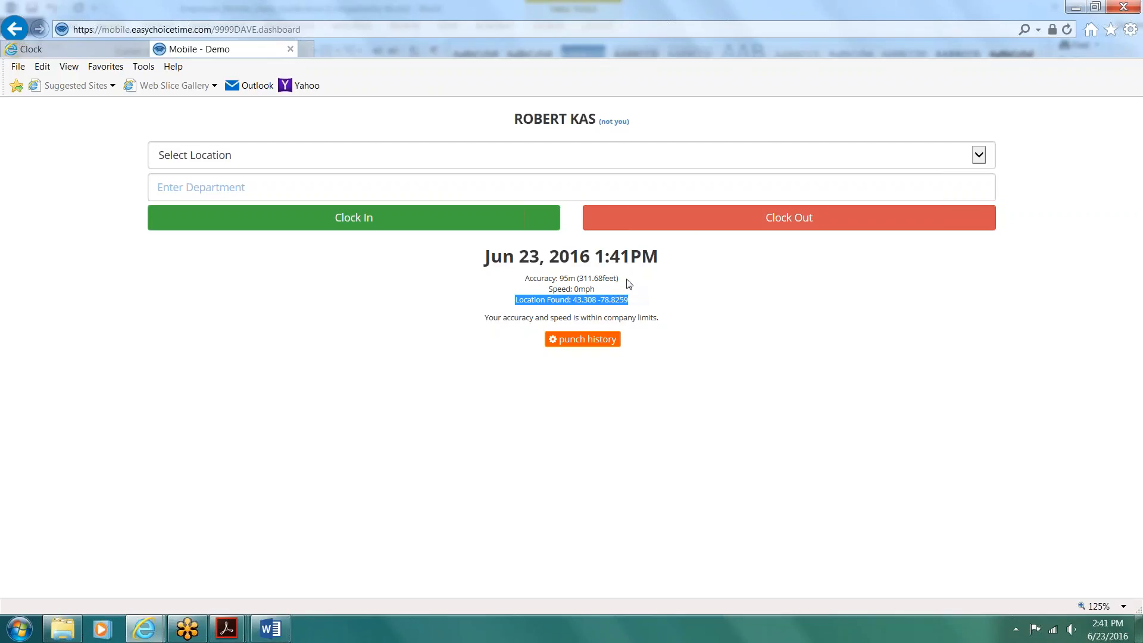
pyautogui.moveTo(622, 279); pyautogui.dragTo(528, 286)
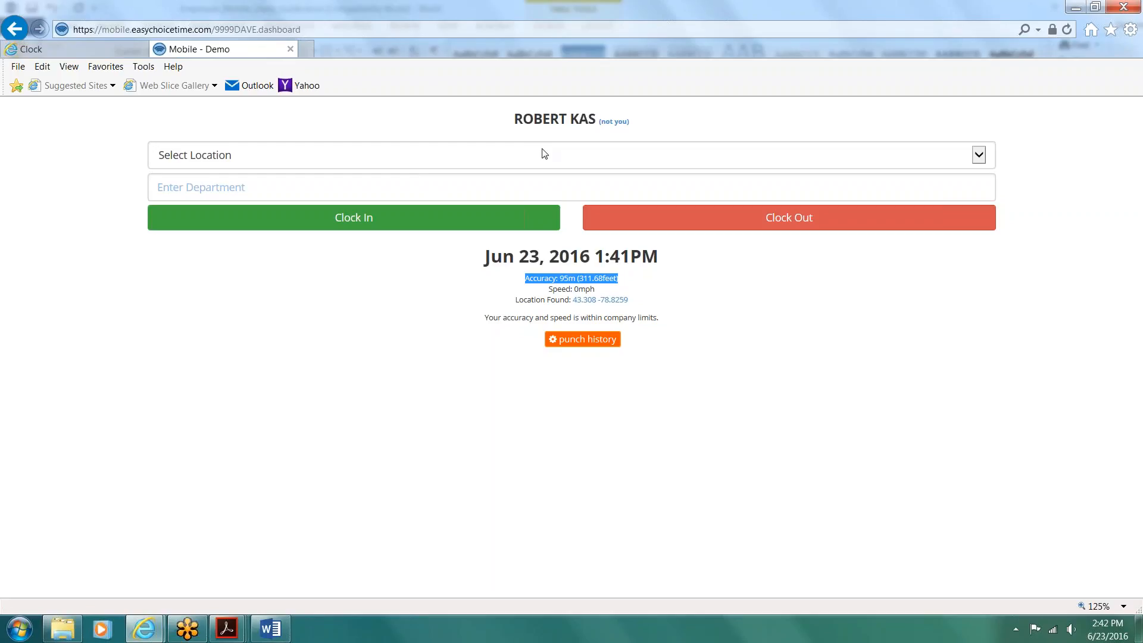
pyautogui.moveTo(597, 290); pyautogui.dragTo(546, 292)
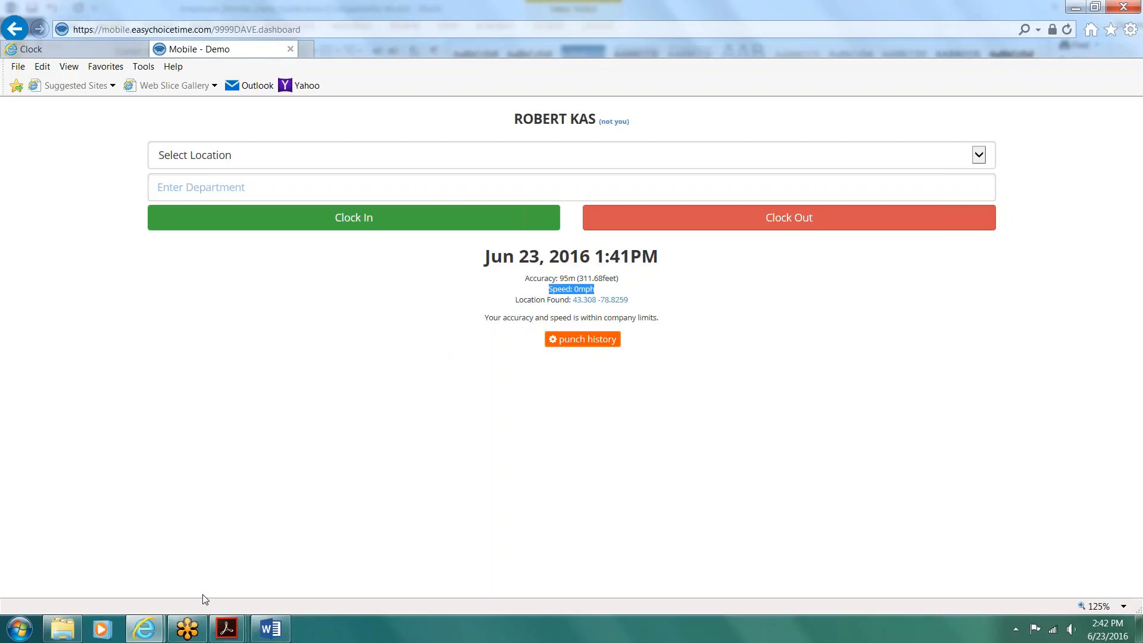
# Step: Switch to Adobe Acrobat and view the US100-R, HP3000E and Prodigy time clock specification sheets in turn
pyautogui.click(234, 633)
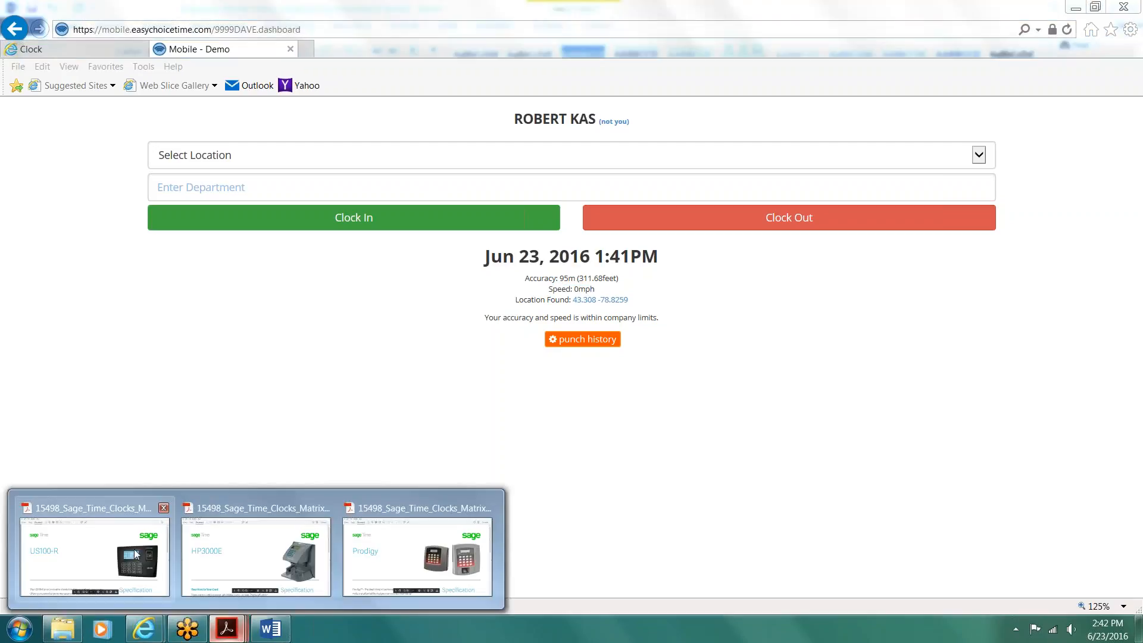
pyautogui.click(94, 554)
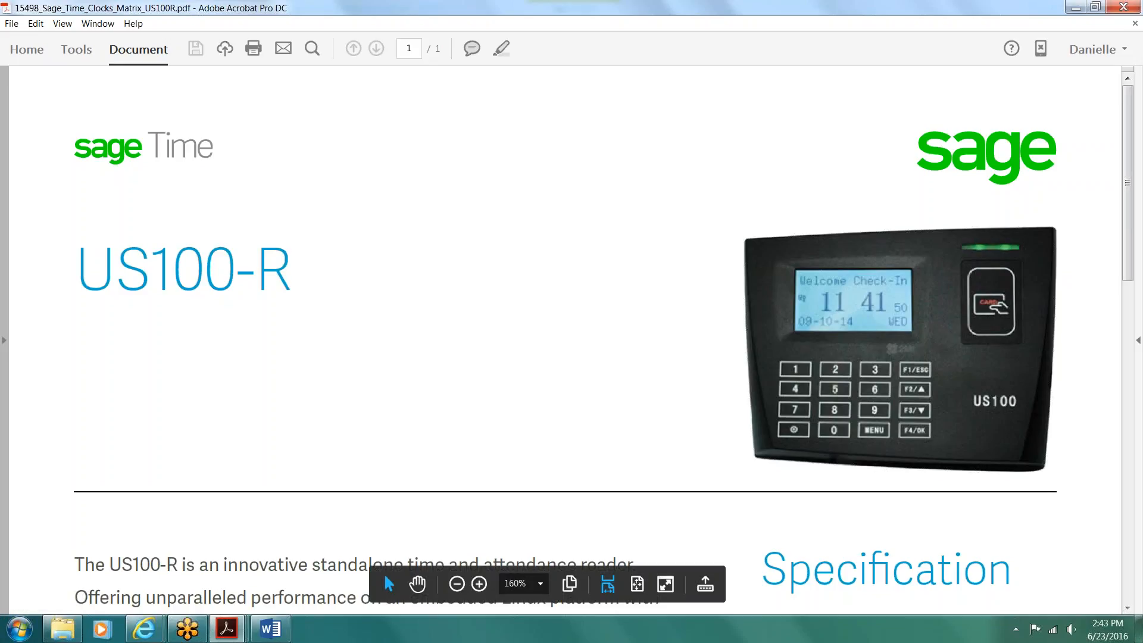
pyautogui.moveTo(226, 629)
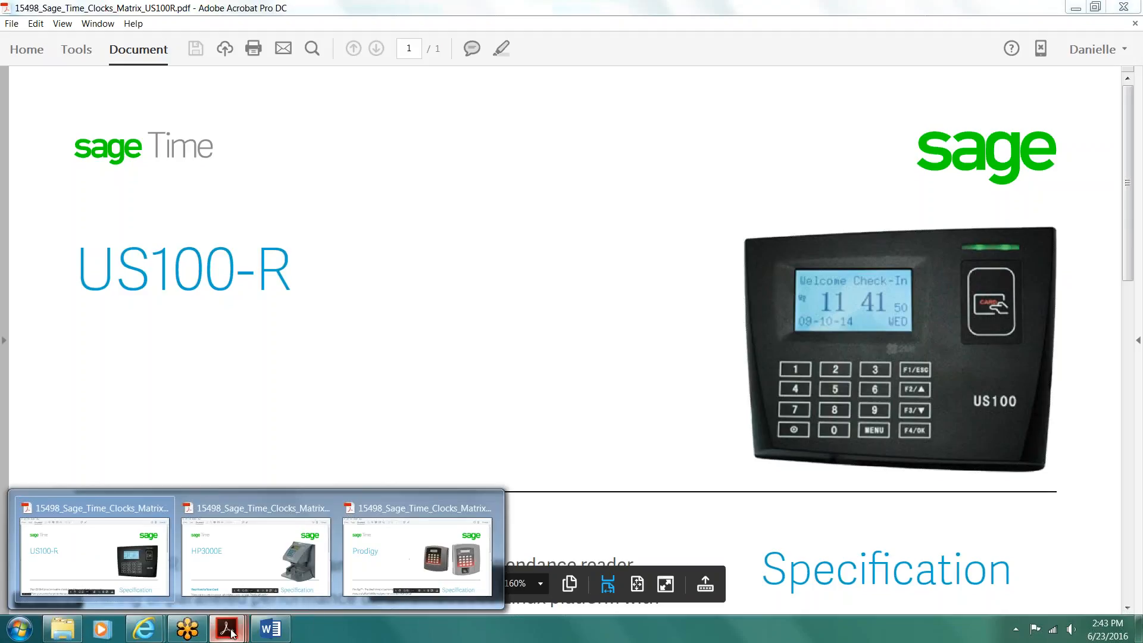
pyautogui.click(280, 542)
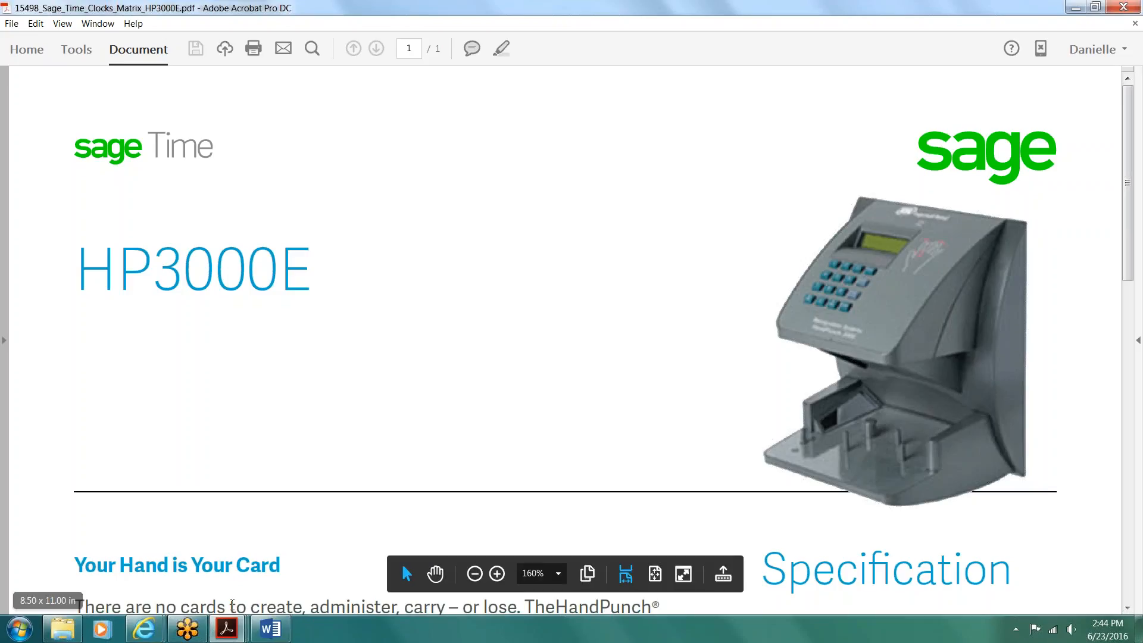
pyautogui.moveTo(228, 636)
pyautogui.click(408, 539)
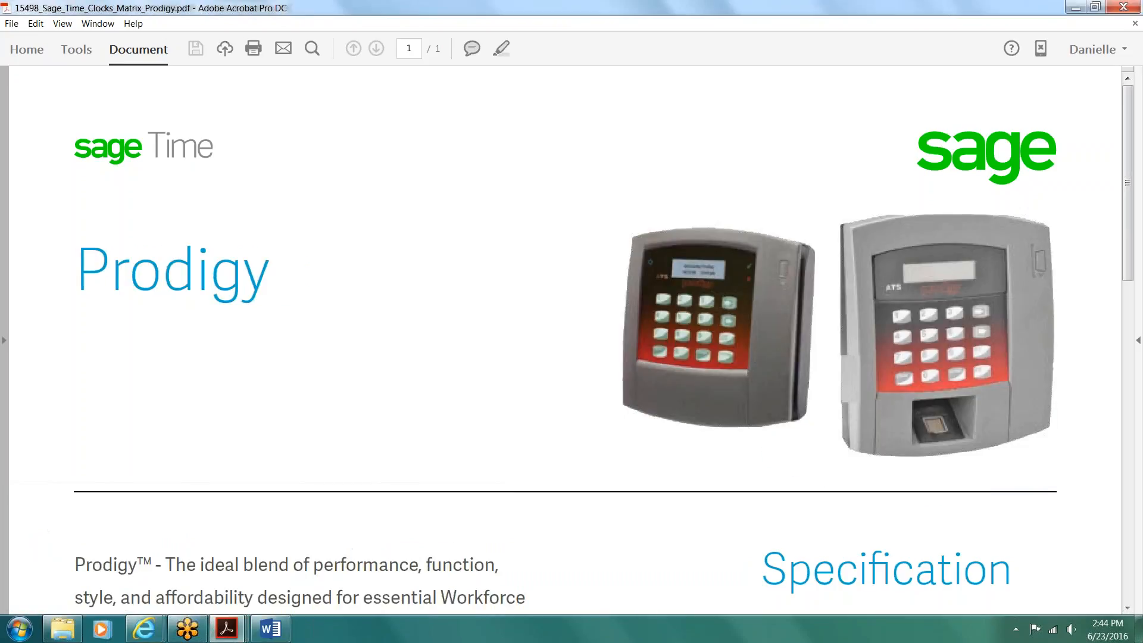
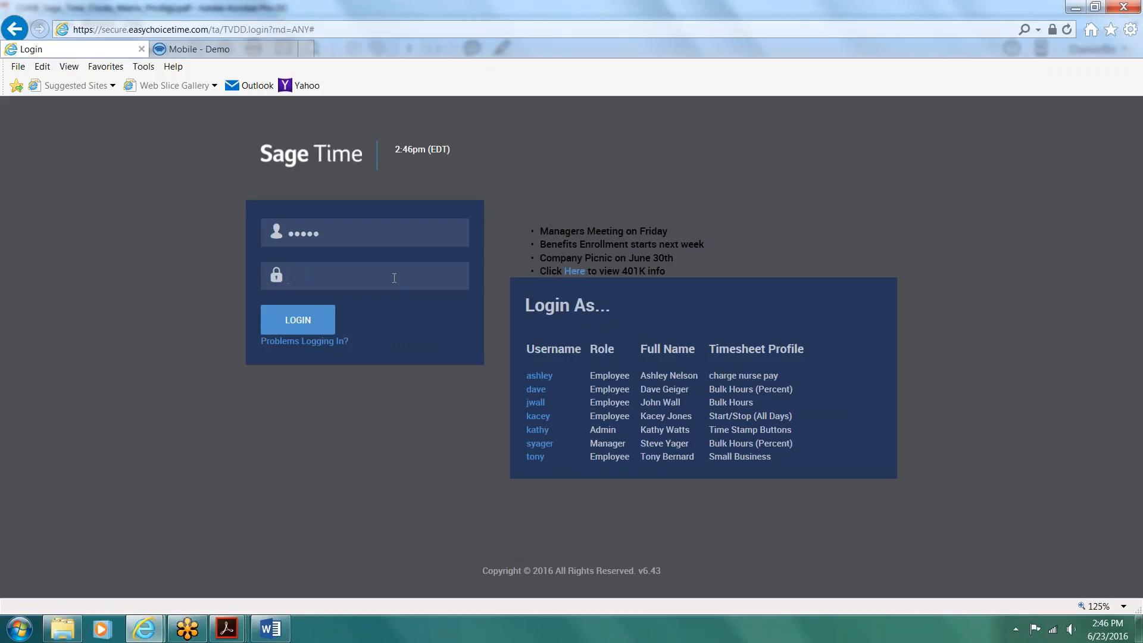
# Step: Enter the account password to log in as the bulk-hours employee and open the current timesheet
pyautogui.write('••••••')
pyautogui.click(325, 320)
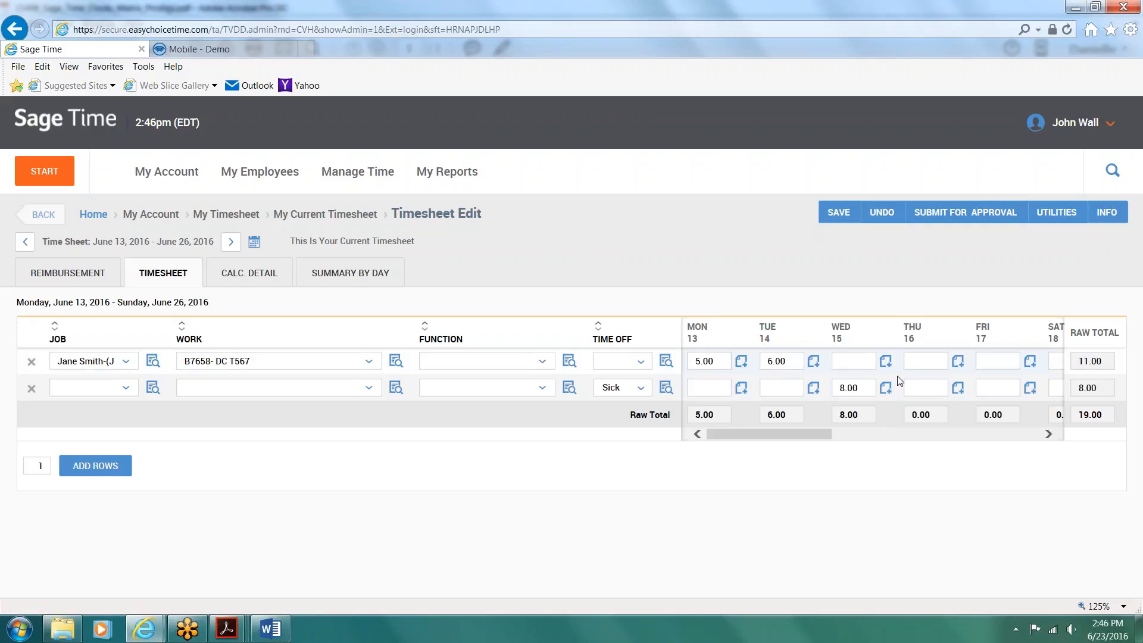
# Step: Enter 4 sick hours for Thursday 16 and 8 hours for Friday 17 on the B7658- DC T567 row, and save the timesheet
pyautogui.click(924, 387)
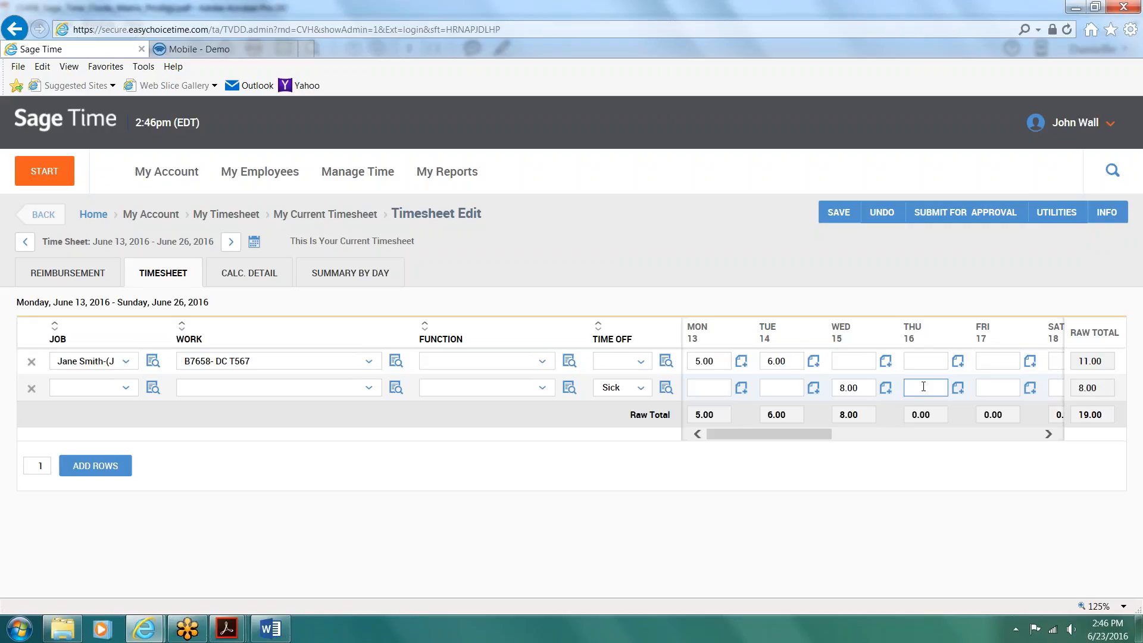
pyautogui.write('4')
pyautogui.click(924, 361)
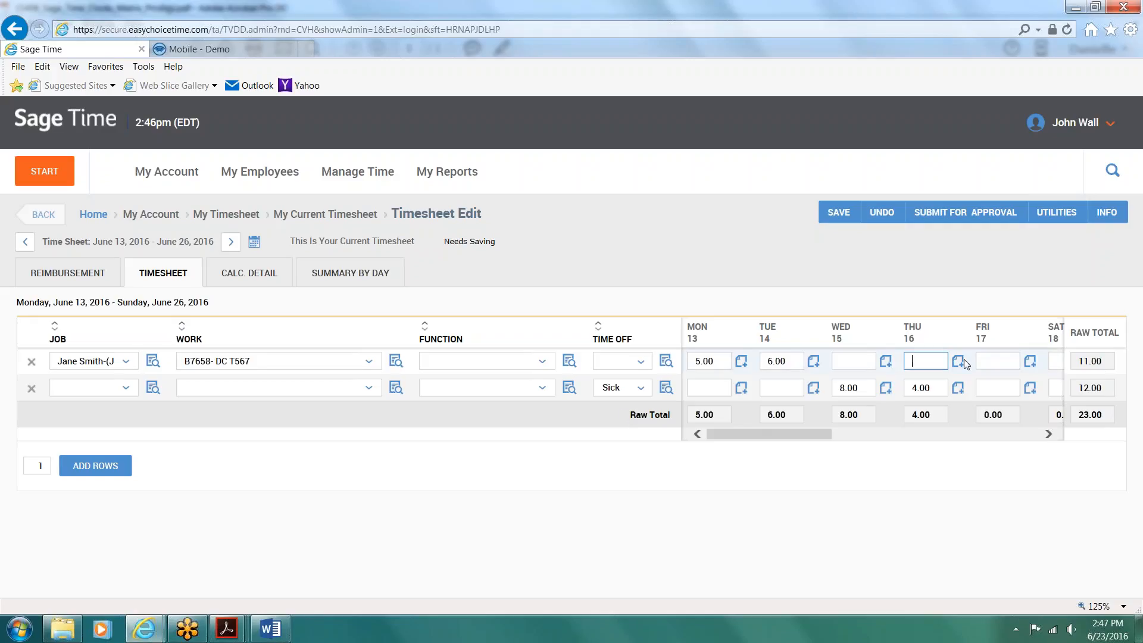
pyautogui.click(992, 360)
pyautogui.write('8')
pyautogui.press('Tab')
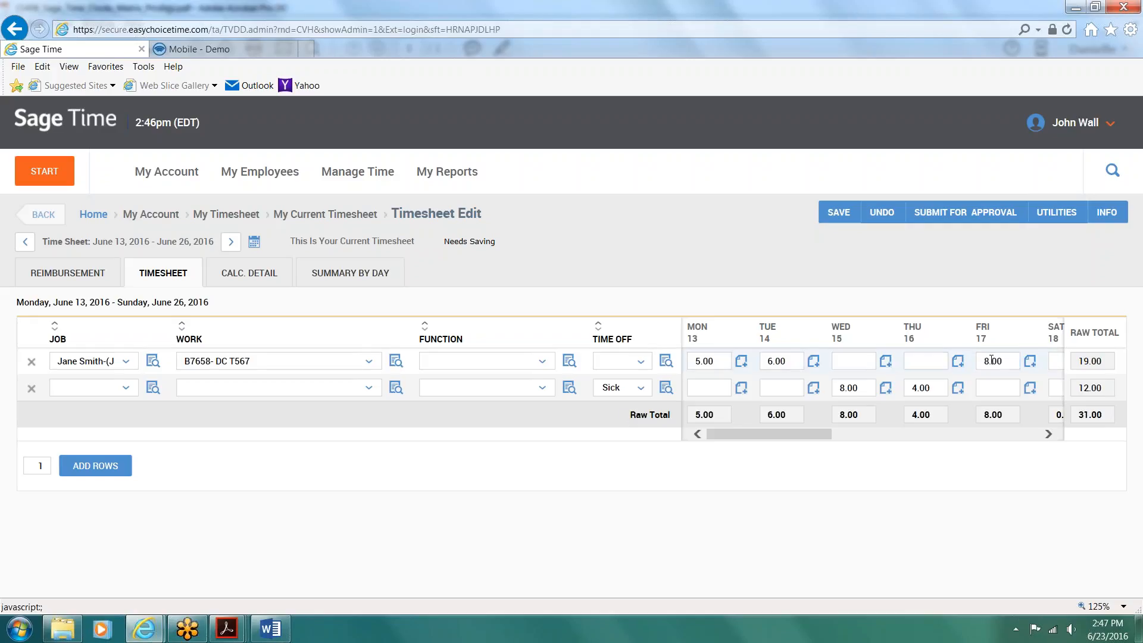
pyautogui.click(839, 212)
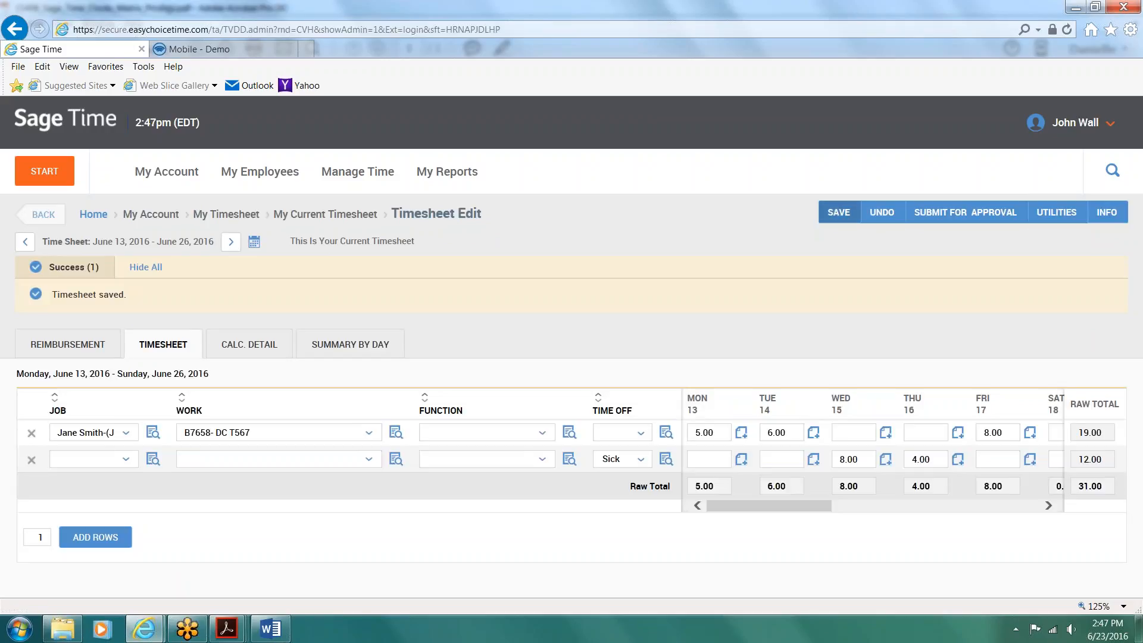
# Step: Log out of the employee's account and log in as the Admin user with the account password
pyautogui.click(1076, 122)
pyautogui.click(1041, 161)
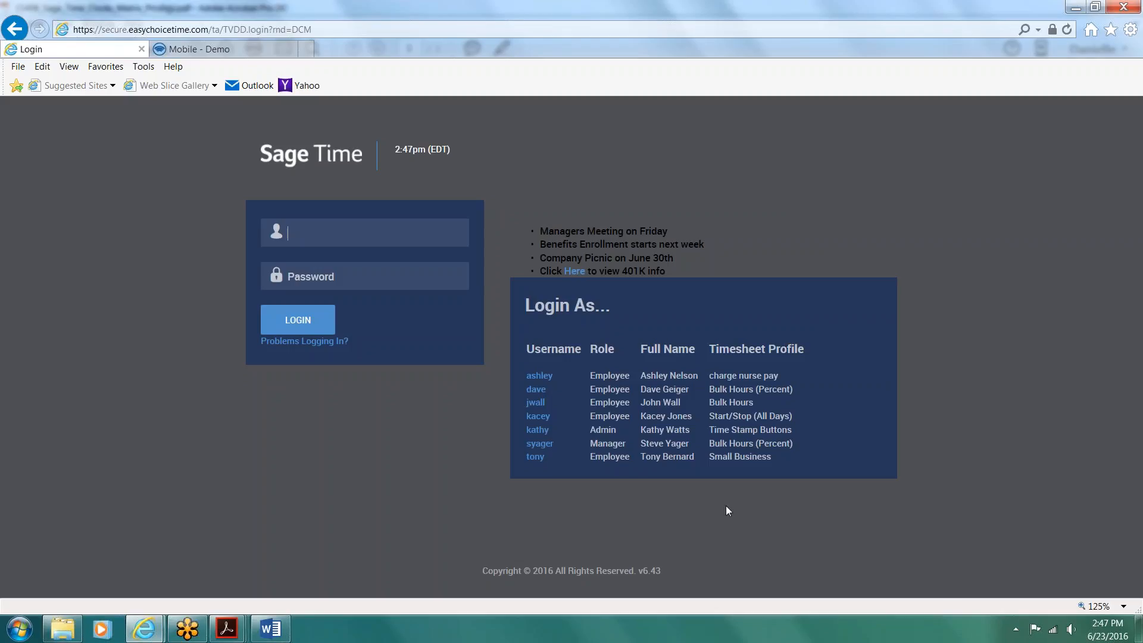
pyautogui.click(537, 430)
pyautogui.click(360, 282)
pyautogui.write('******')
pyautogui.click(302, 323)
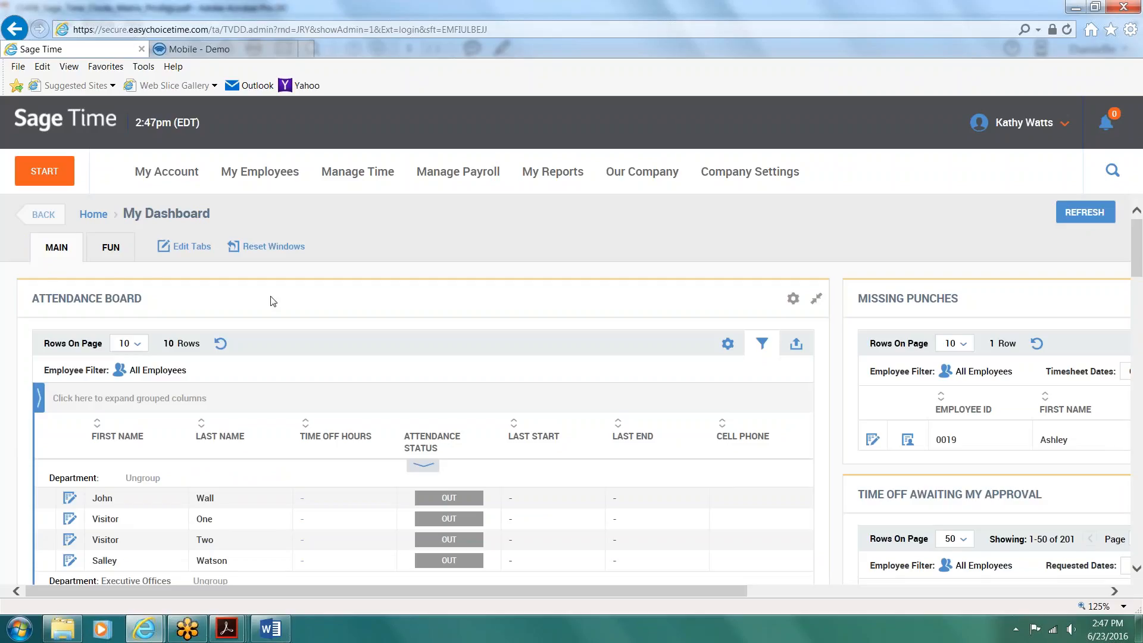
# Step: View the window configuration of the Main dashboard tab and return to the dashboard without changes
pyautogui.click(180, 246)
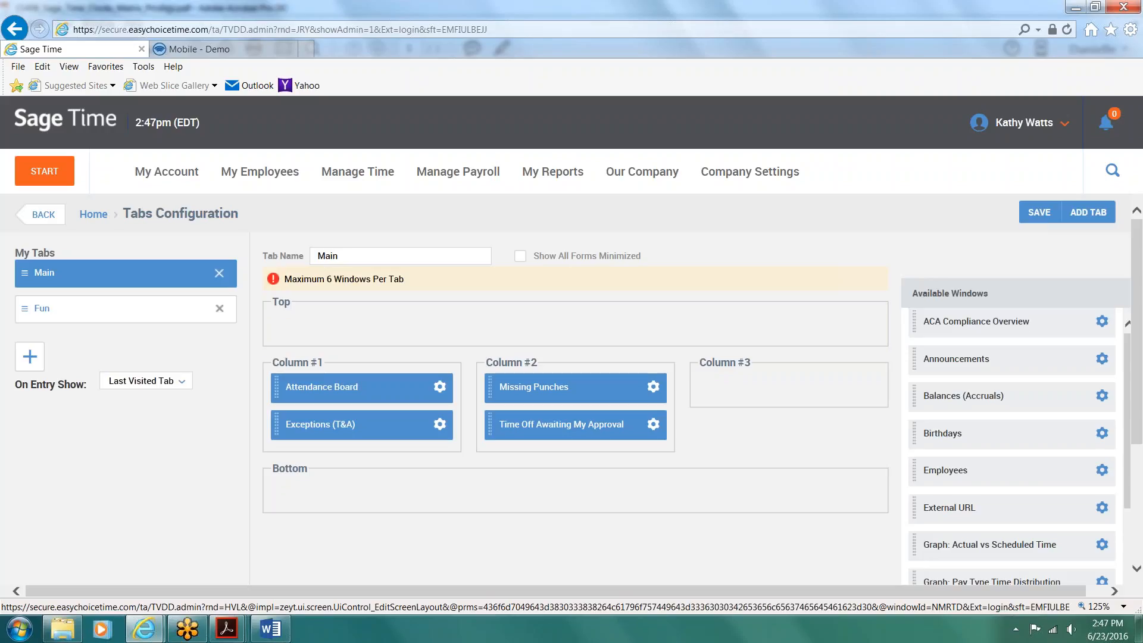
pyautogui.click(94, 215)
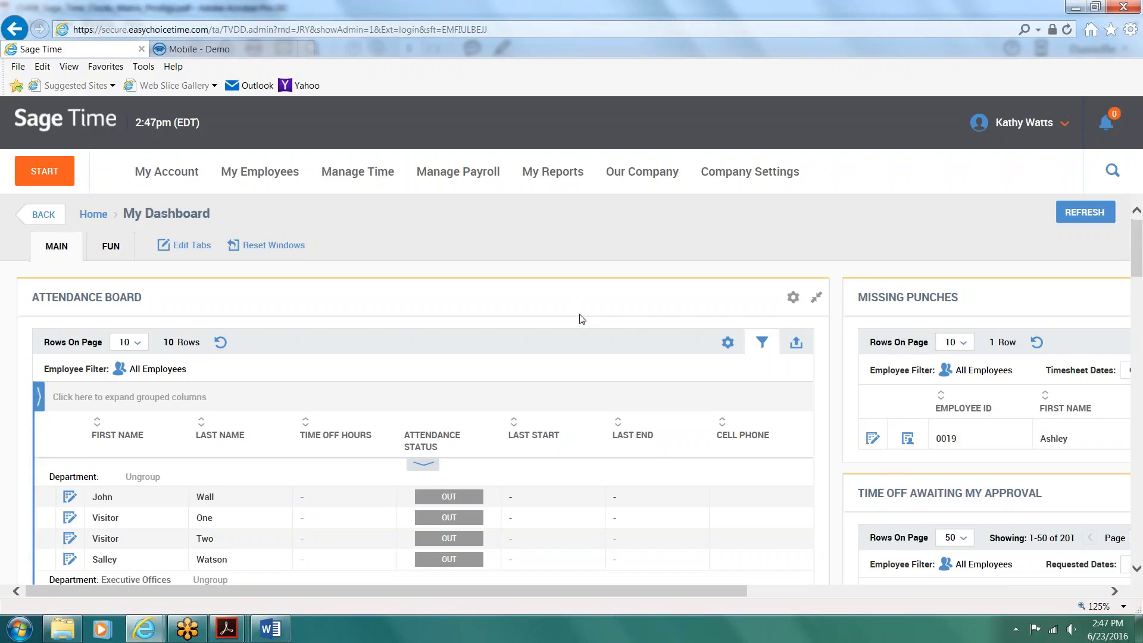
# Step: Examine the Attendance Board and the Exceptions window, viewing the time-off details of the clocked-in Support Services employee
pyautogui.scroll(-4, 582, 319)
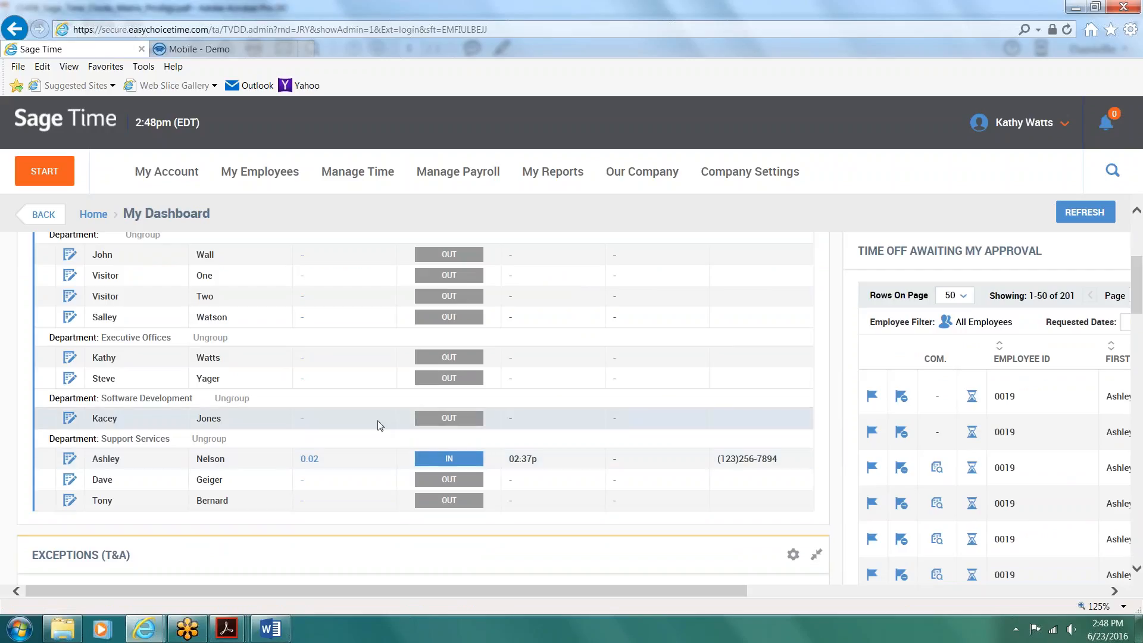
pyautogui.scroll(5, 378, 440)
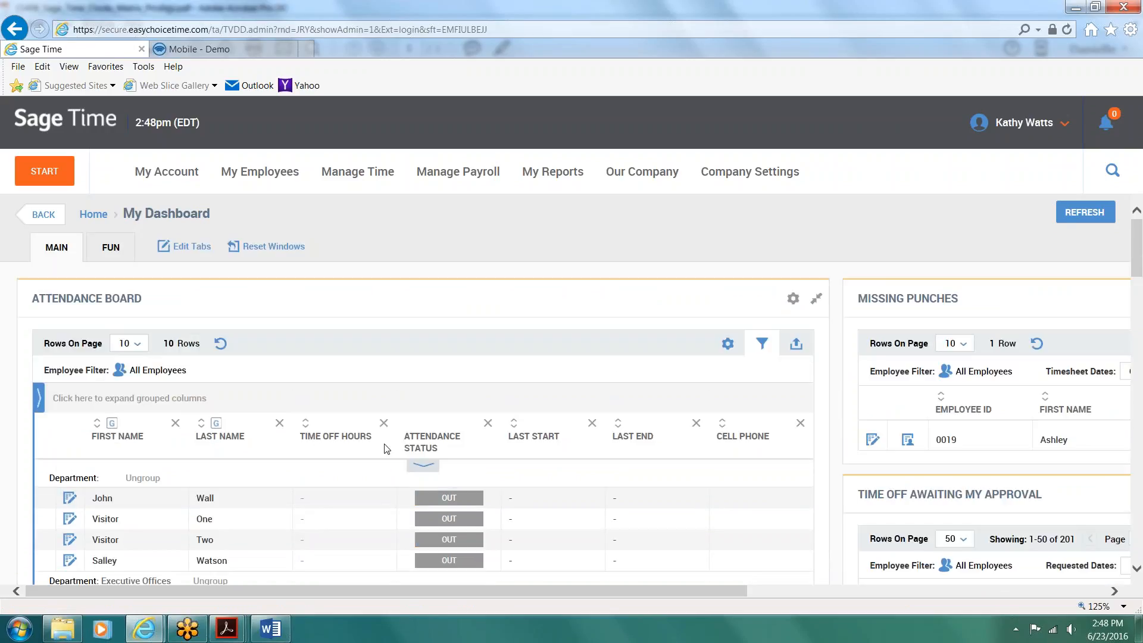
pyautogui.scroll(-3, 384, 448)
pyautogui.scroll(-1, 384, 449)
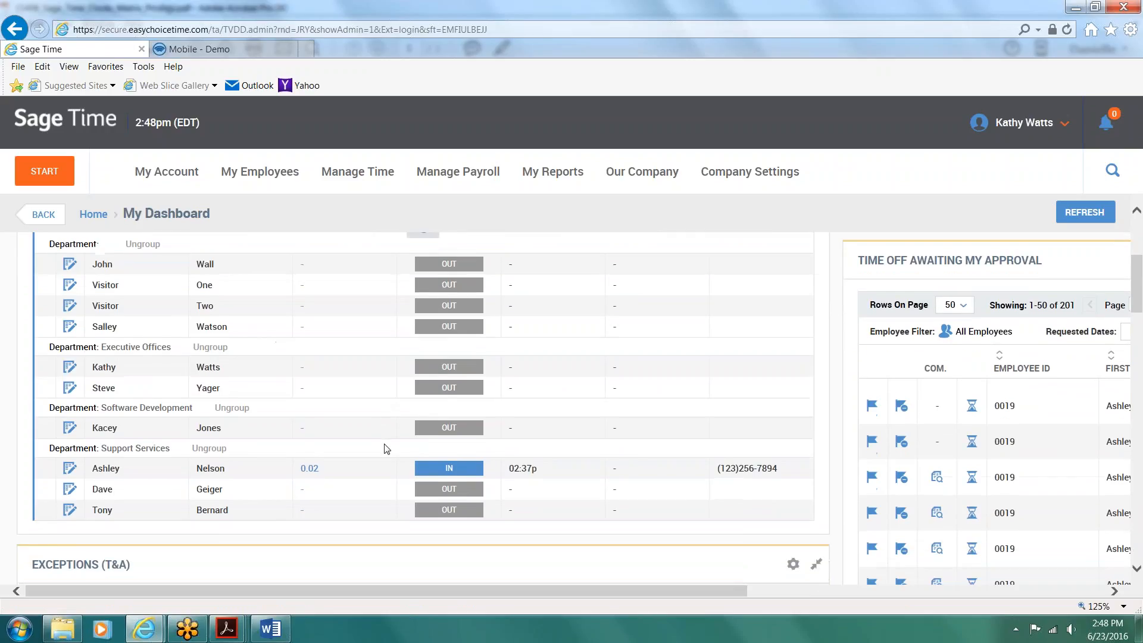
pyautogui.click(310, 468)
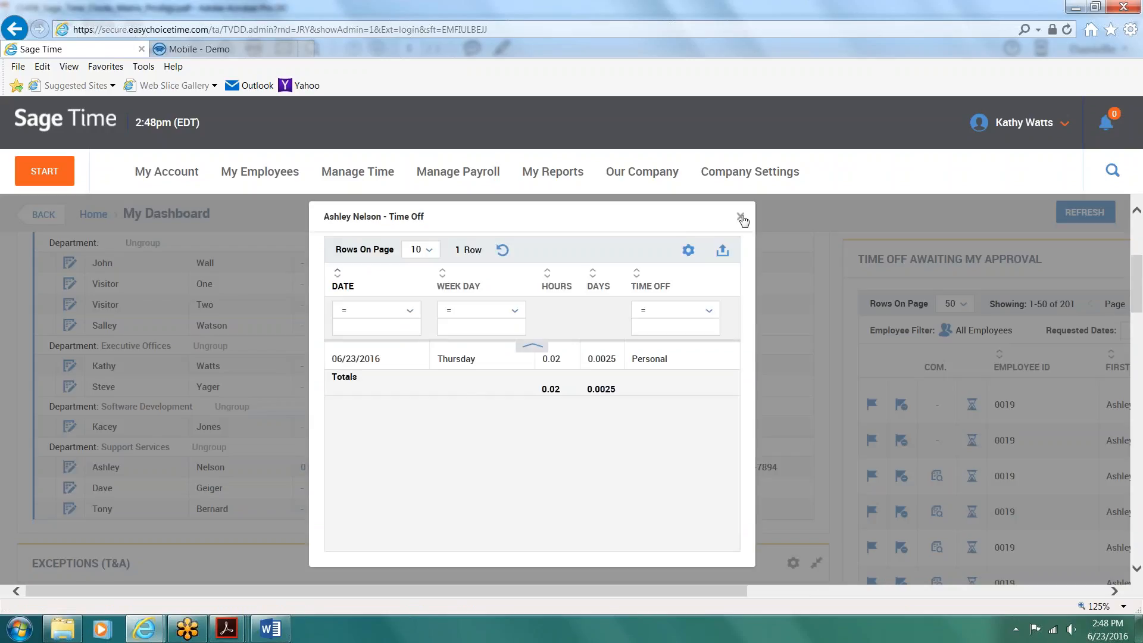
pyautogui.click(741, 218)
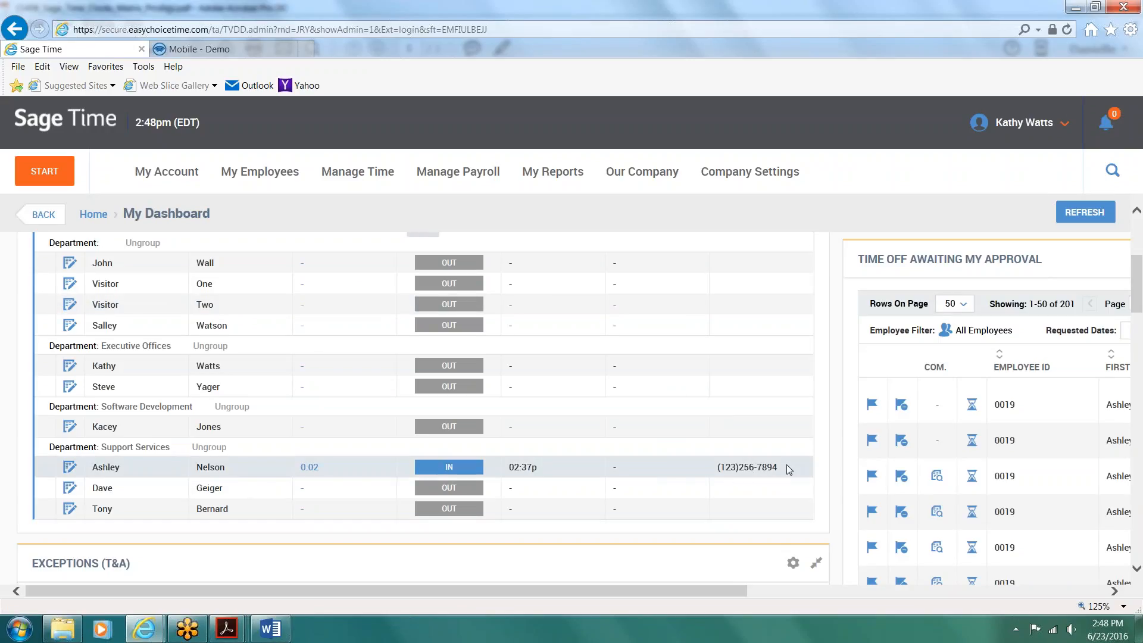
pyautogui.scroll(3, 788, 465)
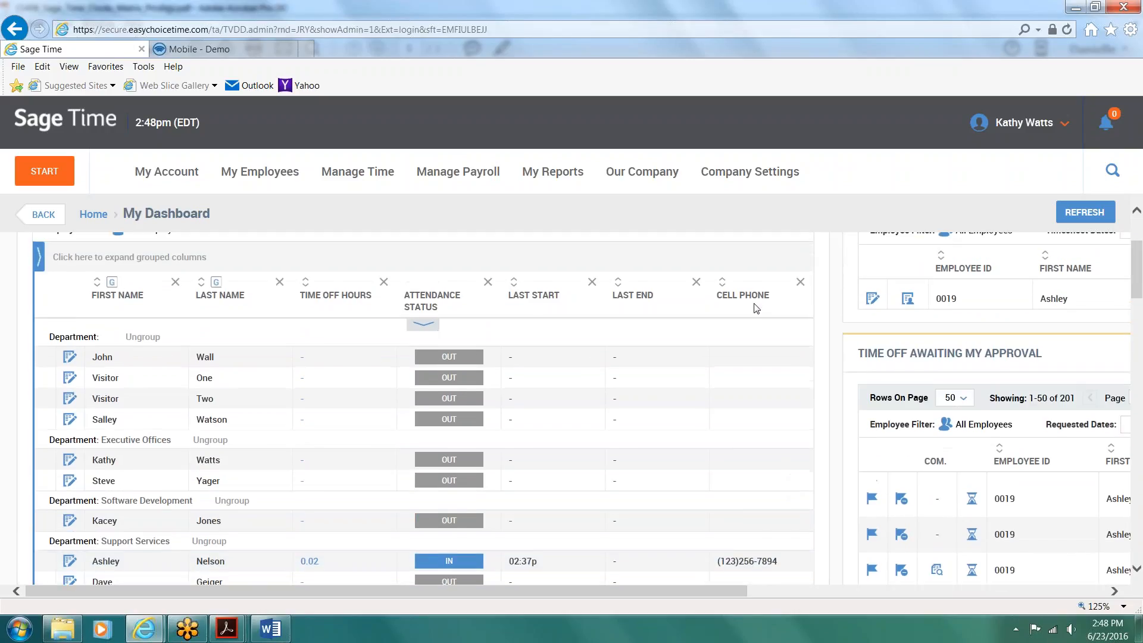
pyautogui.scroll(4, 763, 310)
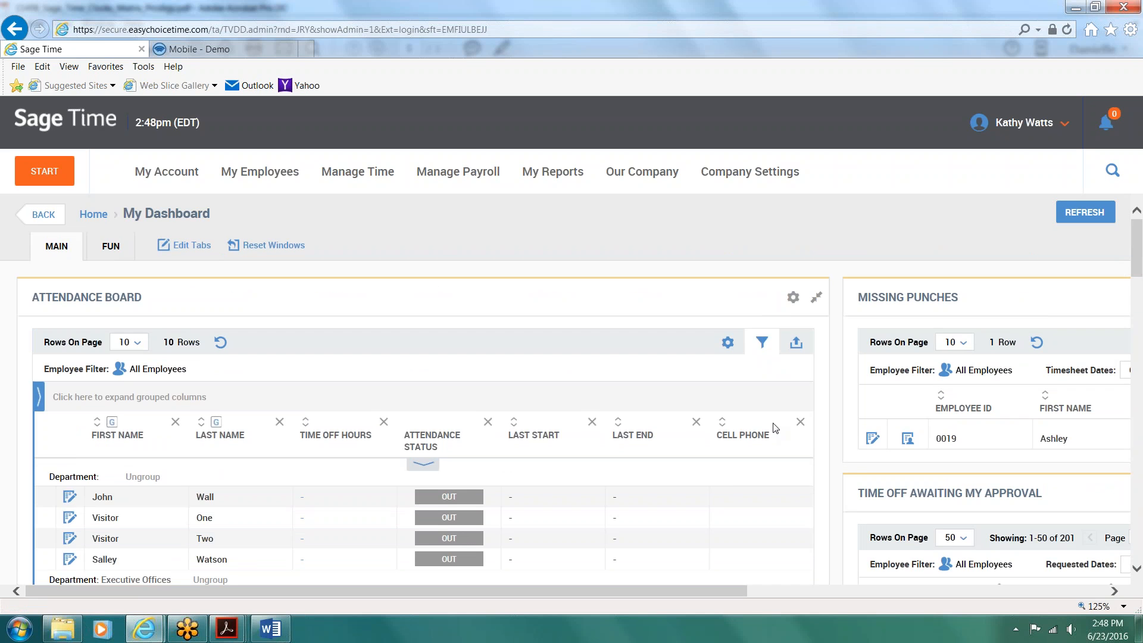
pyautogui.scroll(-7, 772, 424)
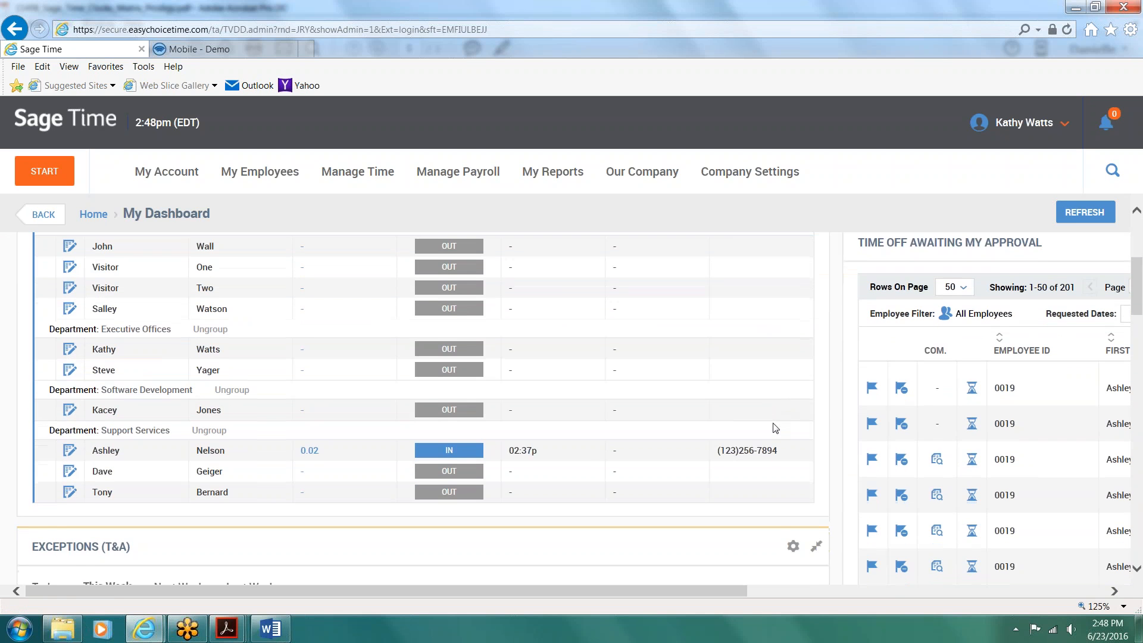
pyautogui.scroll(-4, 776, 428)
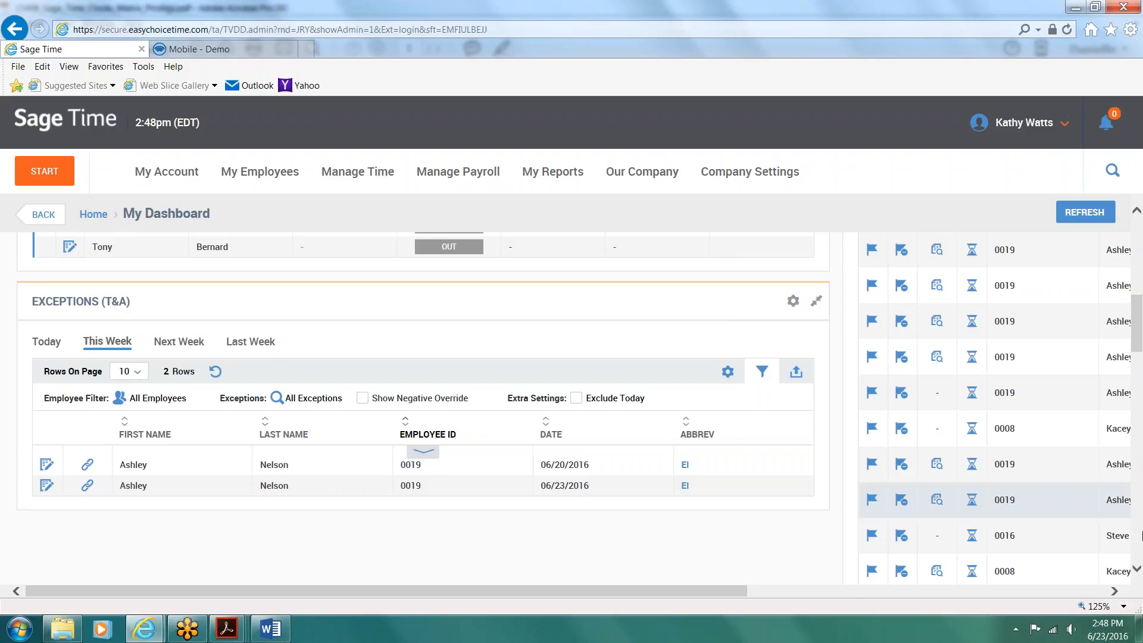
# Step: Open the timesheet from the Missing Punches window, set the missing Thursday 23 end time to 4:00p, and leave without saving
pyautogui.click(1101, 594)
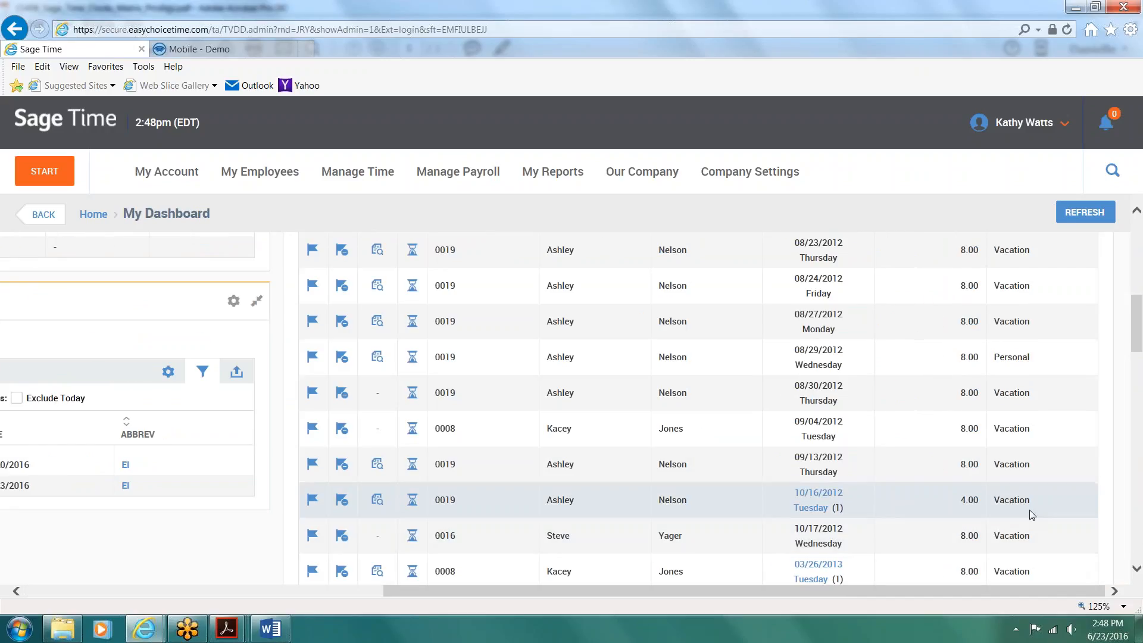
pyautogui.scroll(5, 1030, 510)
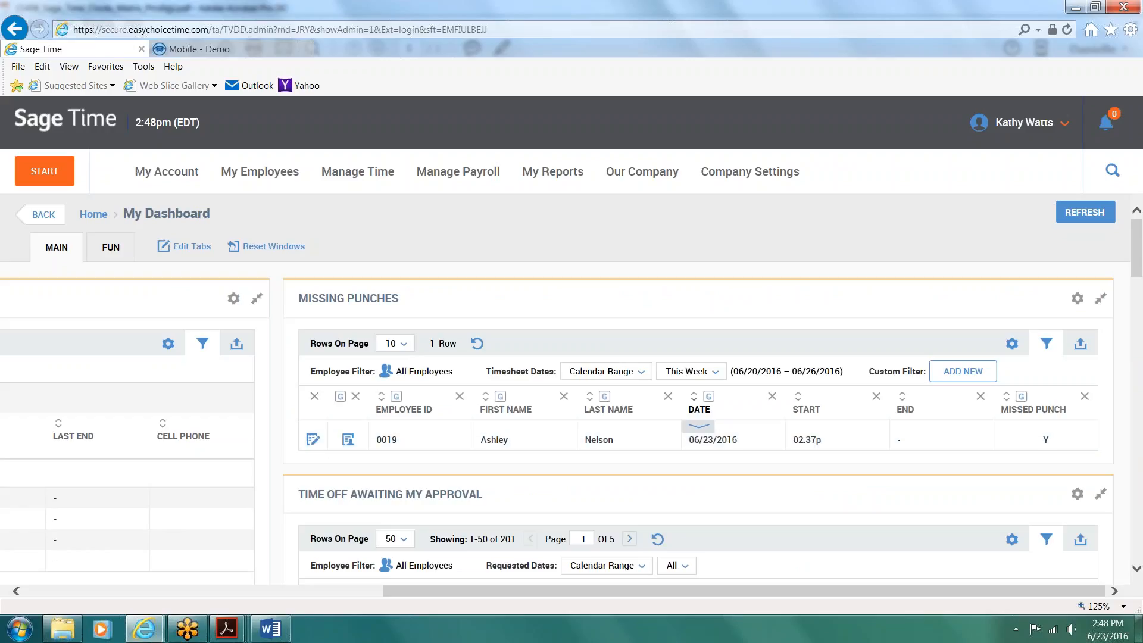
pyautogui.click(313, 442)
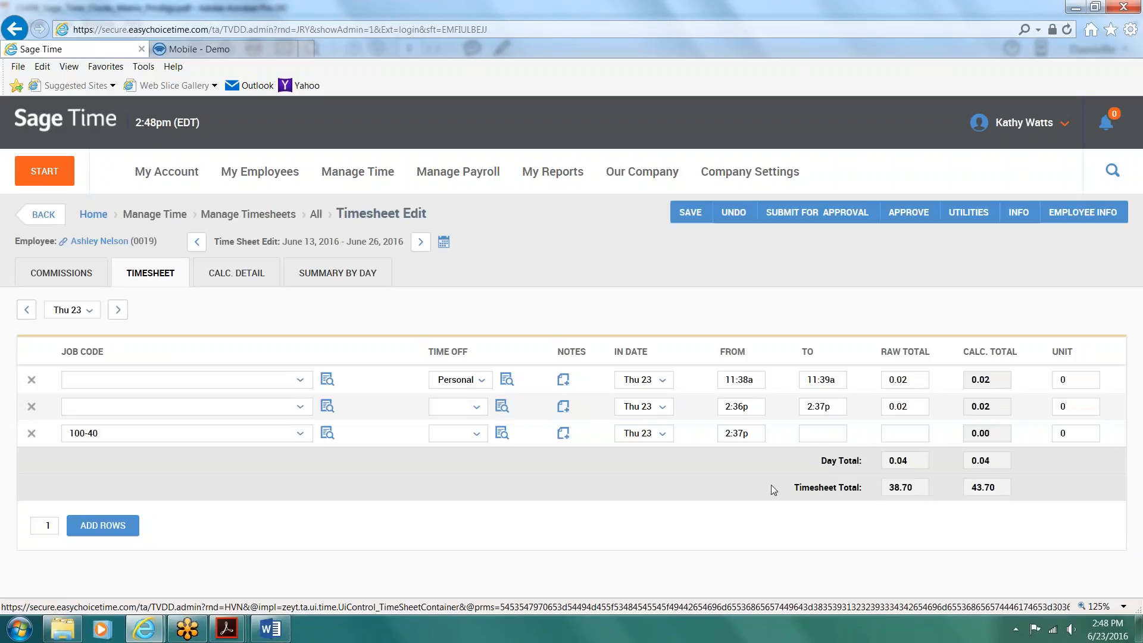
pyautogui.click(829, 434)
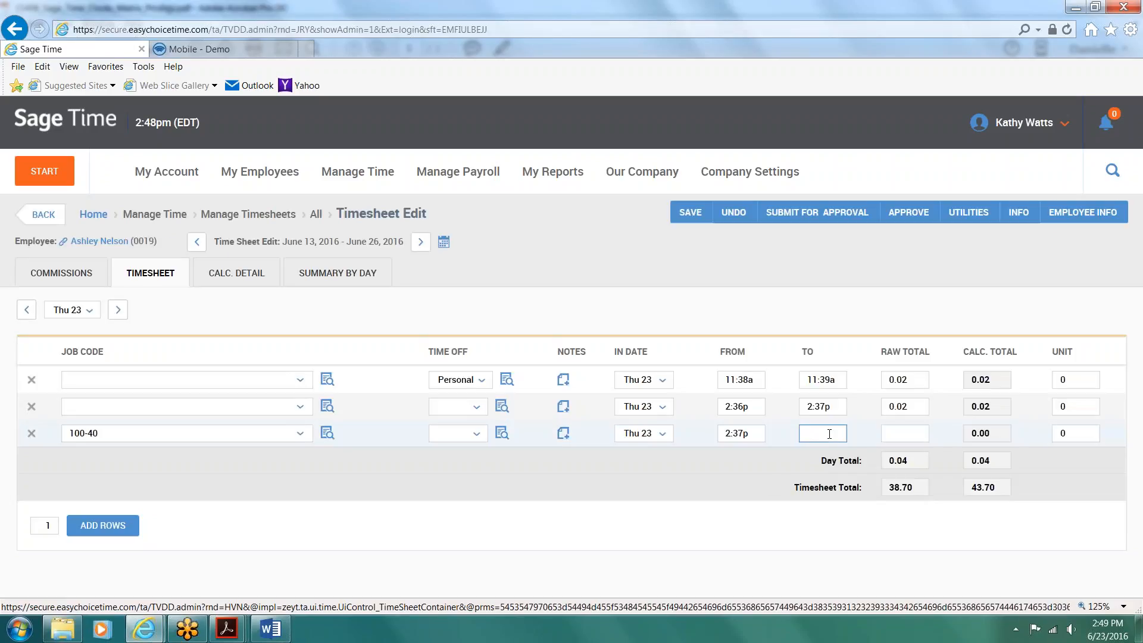
pyautogui.write('4')
pyautogui.press('Tab')
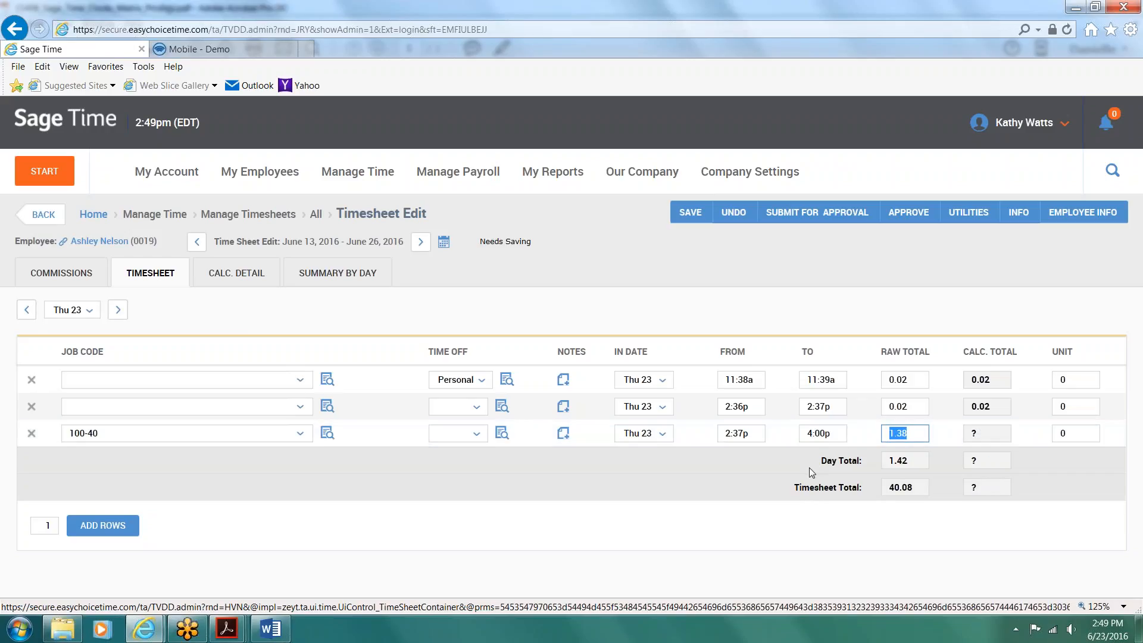
pyautogui.click(41, 219)
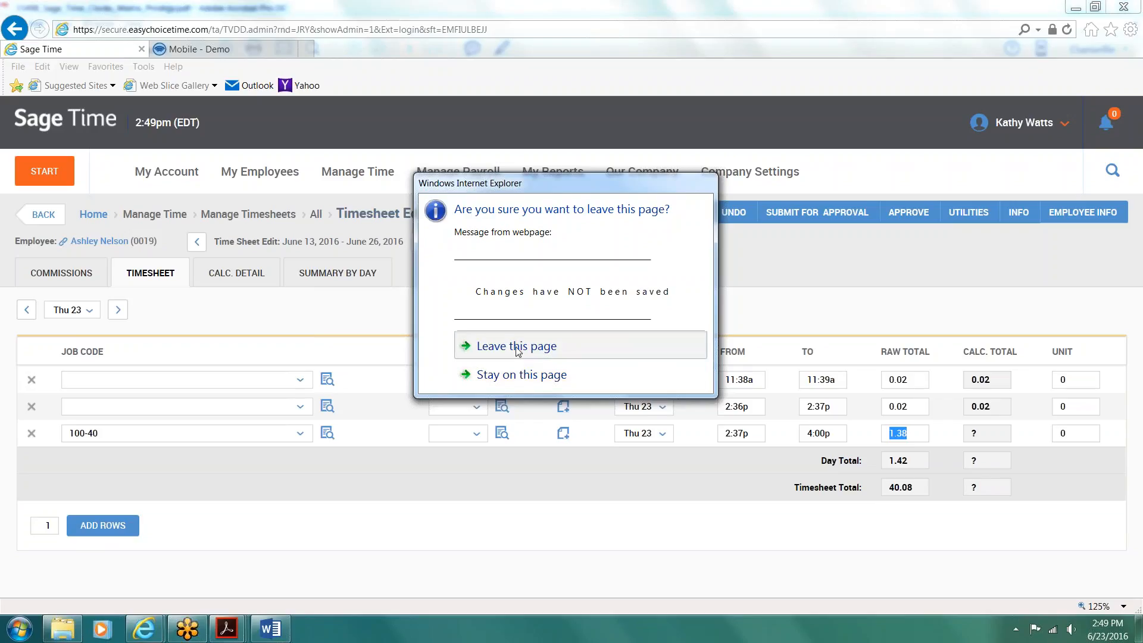
pyautogui.click(519, 347)
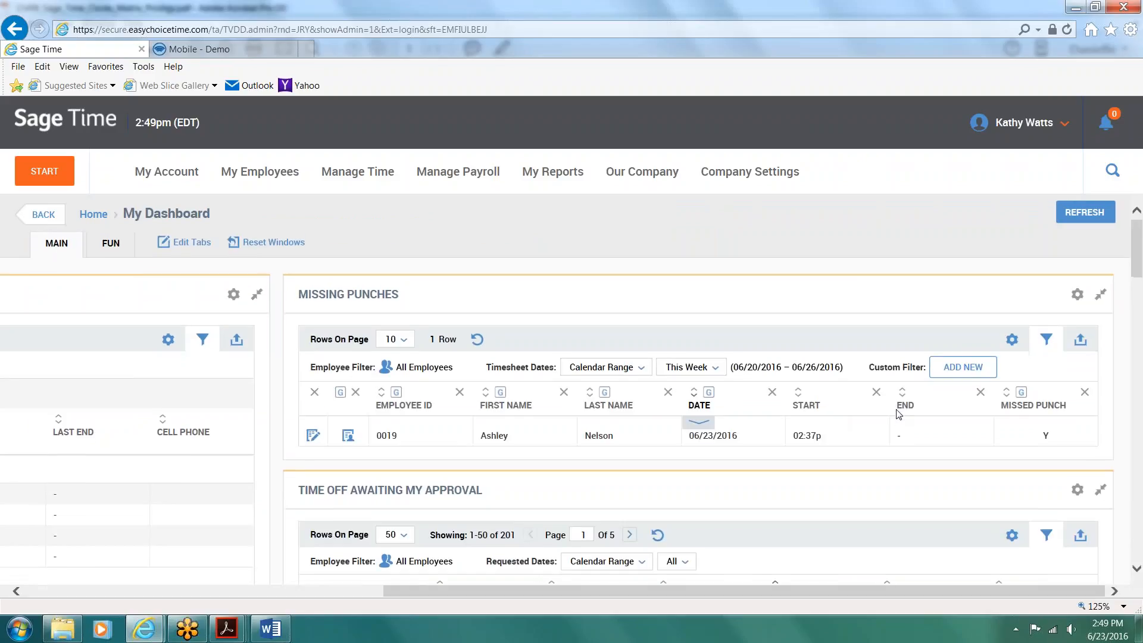
# Step: Review the Time Off Awaiting My Approval list and view the people scheduled off on the requested date 10/16/2012
pyautogui.scroll(-3, 899, 413)
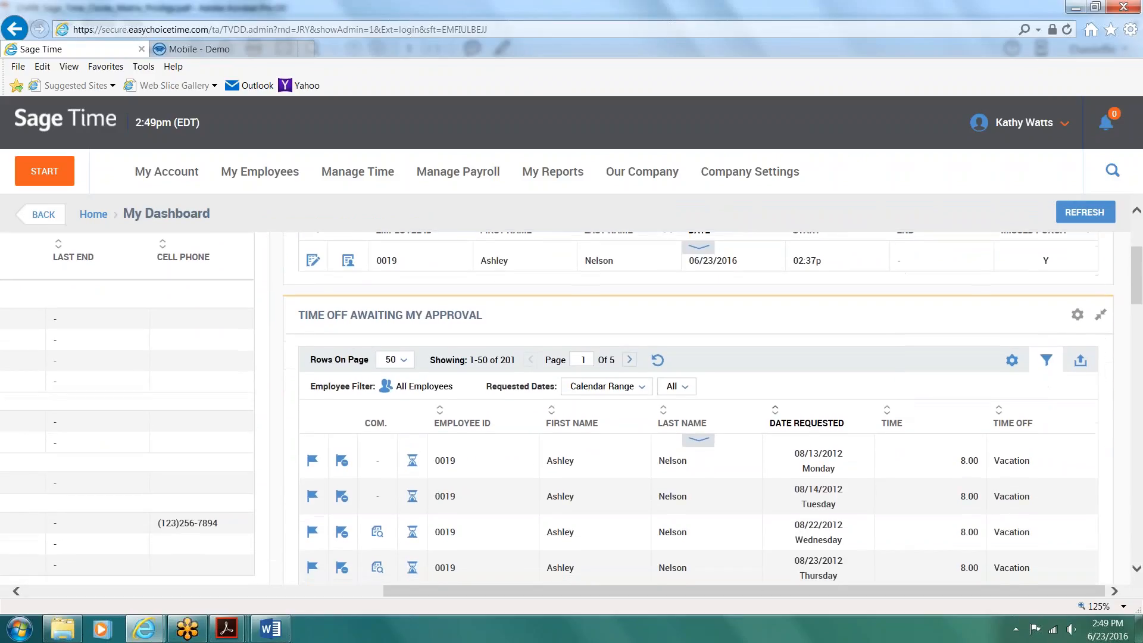
pyautogui.scroll(-1, 899, 414)
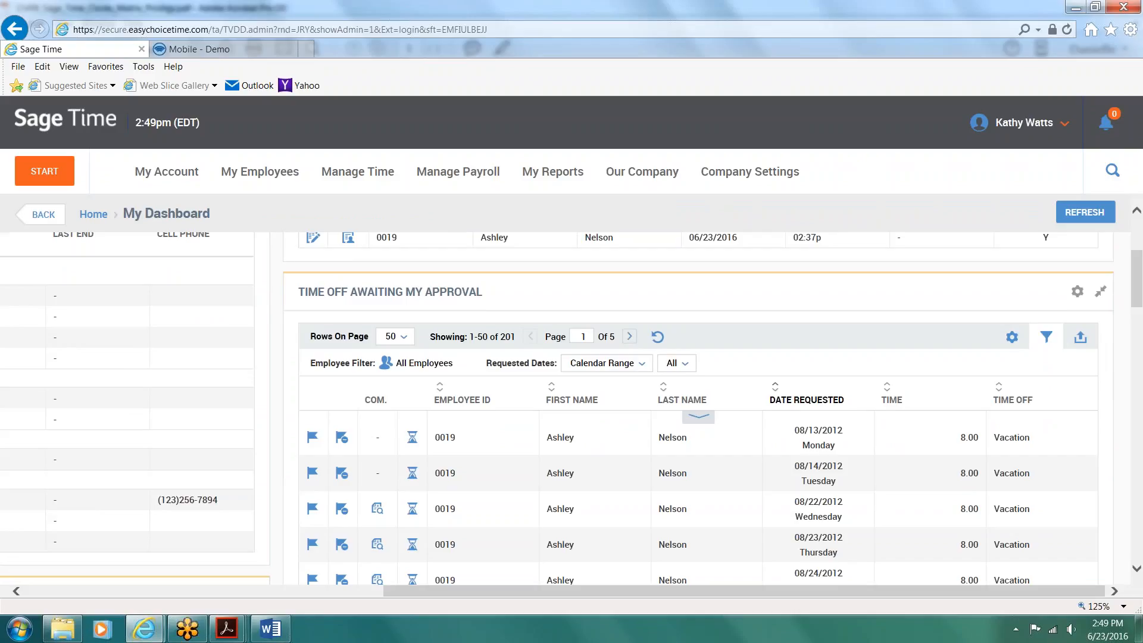
pyautogui.scroll(-3, 571, 409)
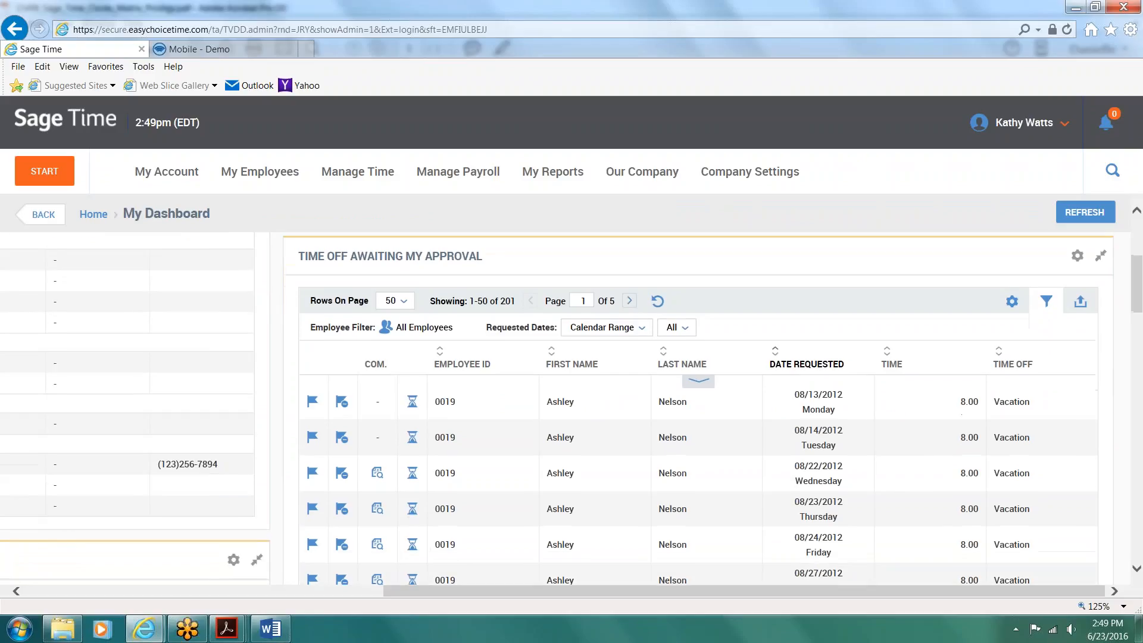
pyautogui.scroll(-6, 572, 409)
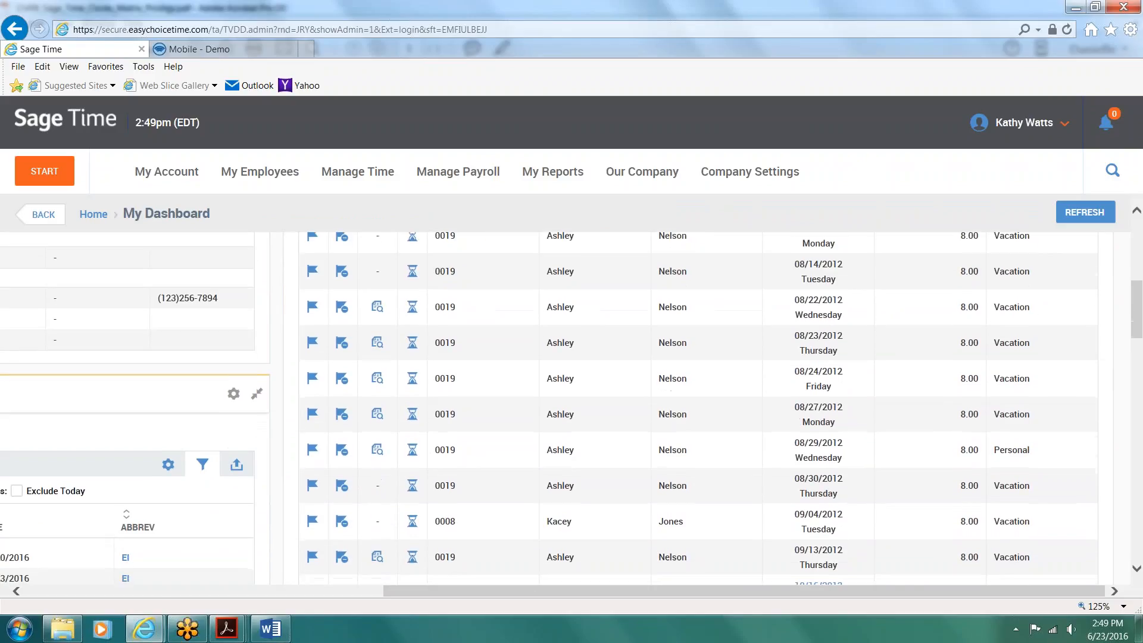
pyautogui.scroll(-4, 784, 427)
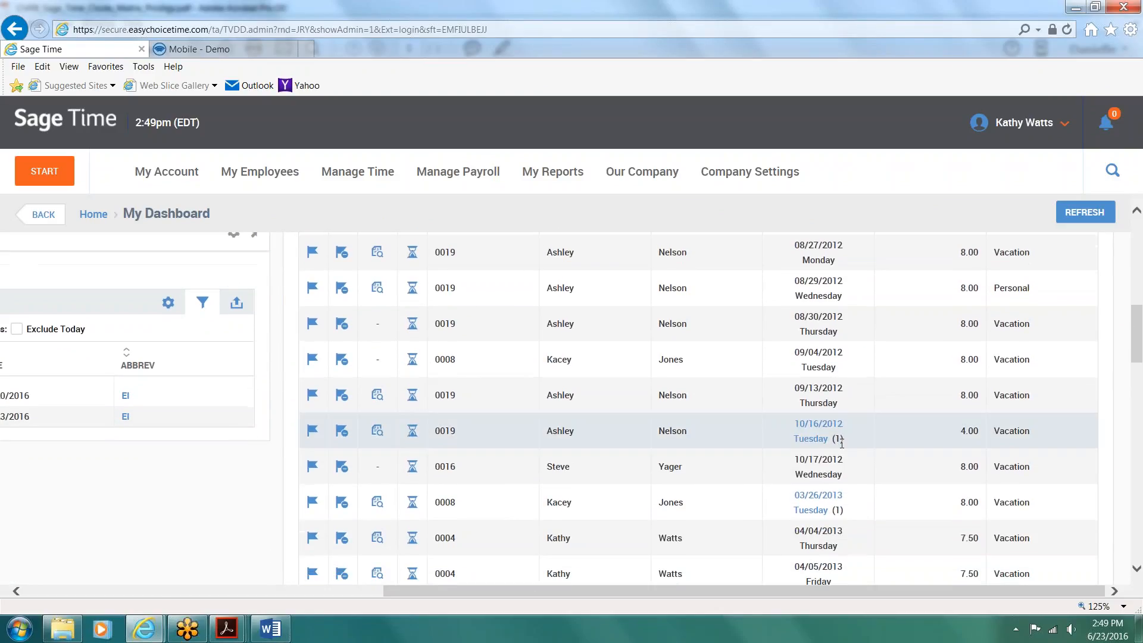
pyautogui.moveTo(846, 442); pyautogui.dragTo(784, 426)
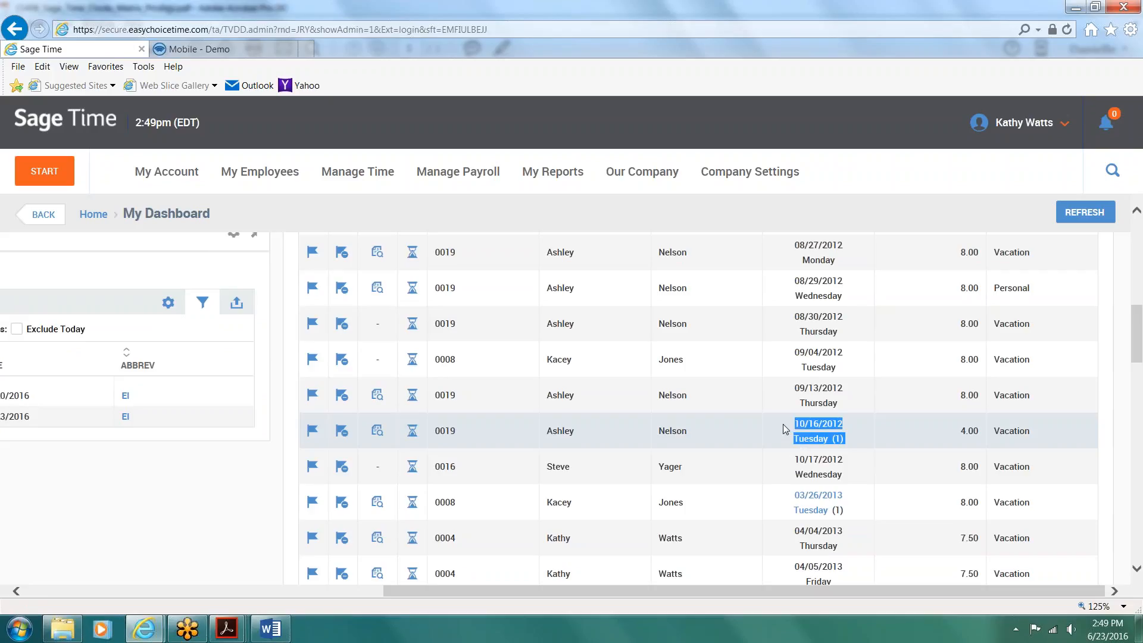
pyautogui.click(812, 441)
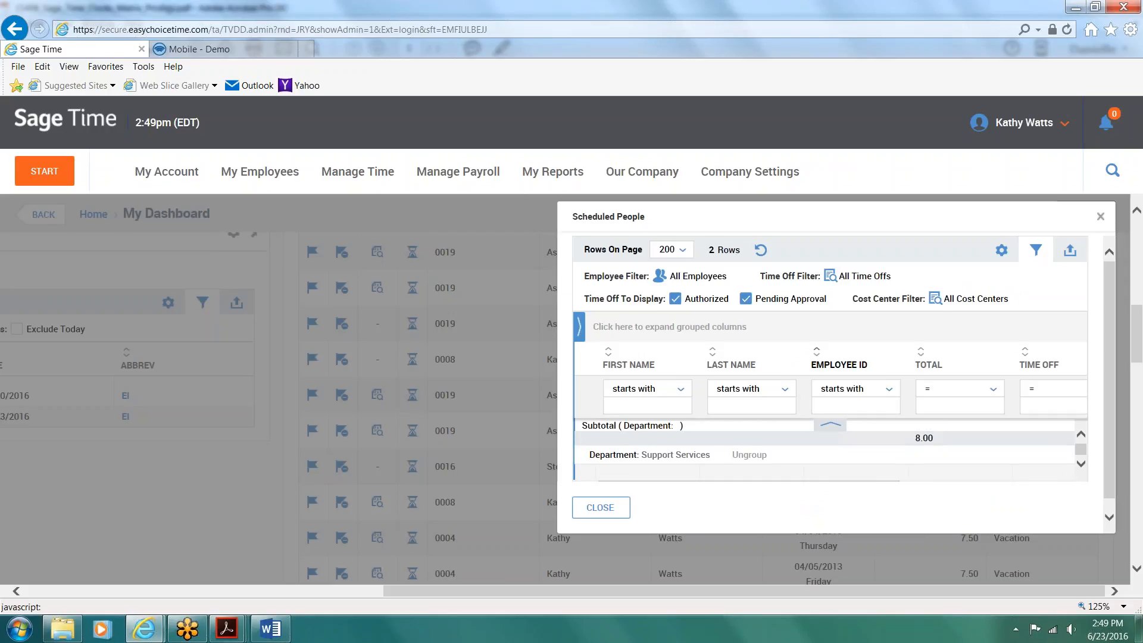
pyautogui.click(1101, 218)
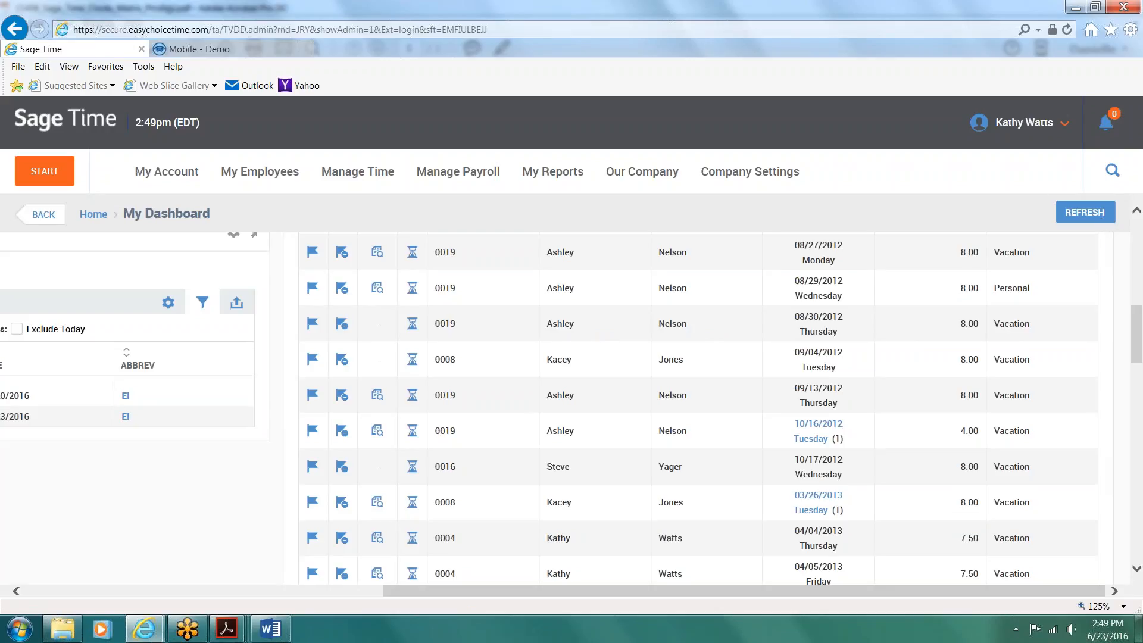
# Step: View the time-off counts for the employee behind the 03/26/2013 vacation request, down to the Vacation balance
pyautogui.click(412, 503)
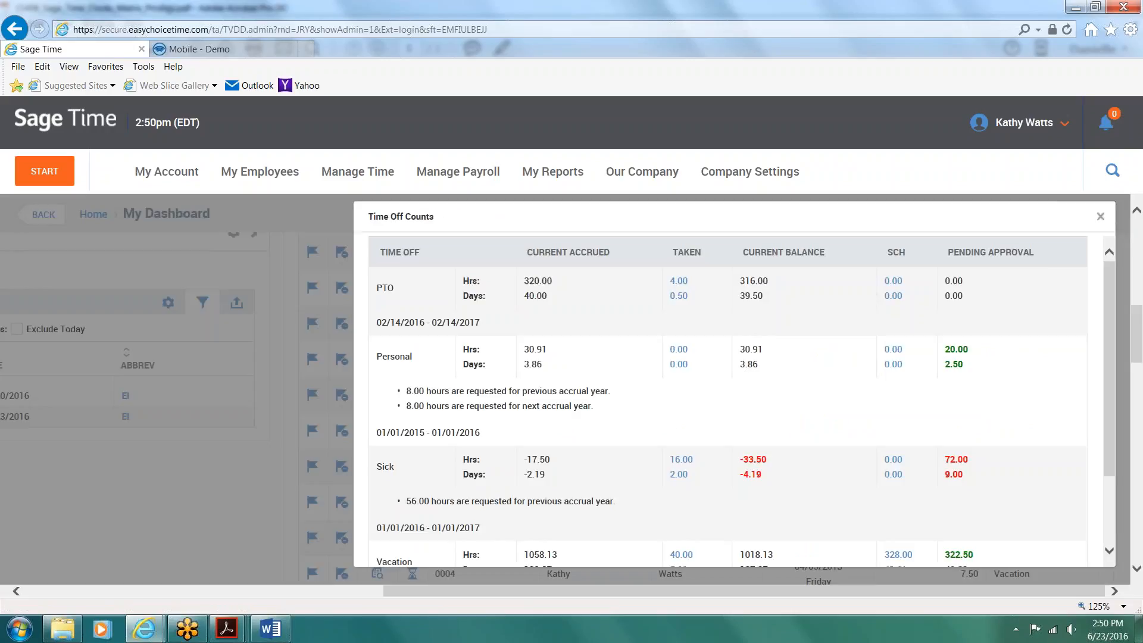
pyautogui.scroll(-2, 669, 436)
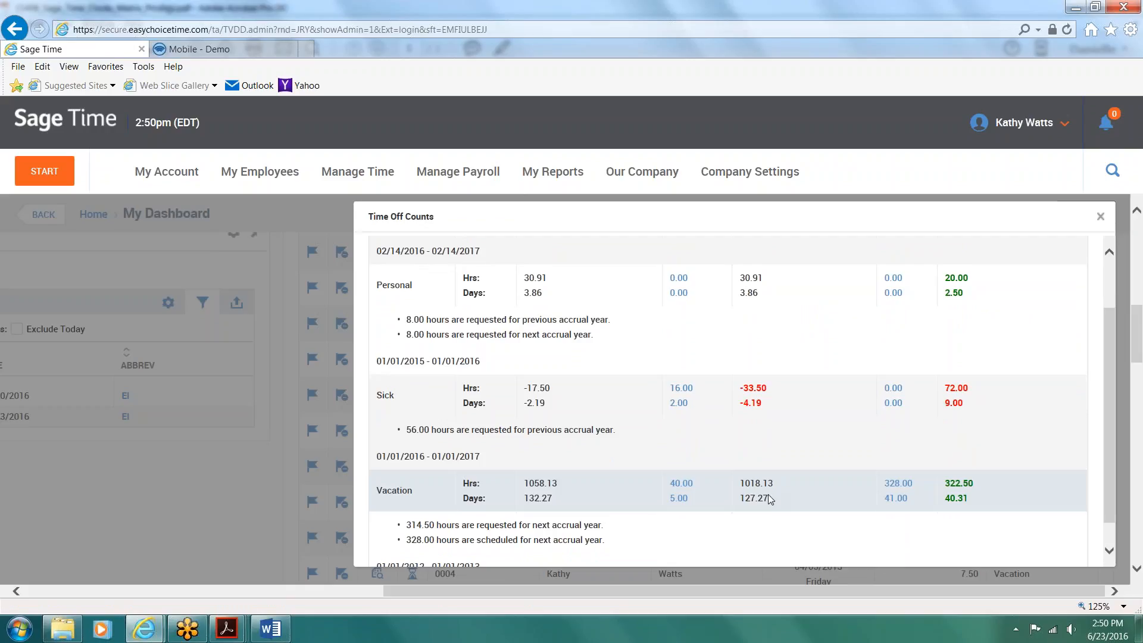
# Step: View the dates behind the employee's taken Vacation days, close the time-off counts, and return to the requests awaiting approval
pyautogui.click(675, 499)
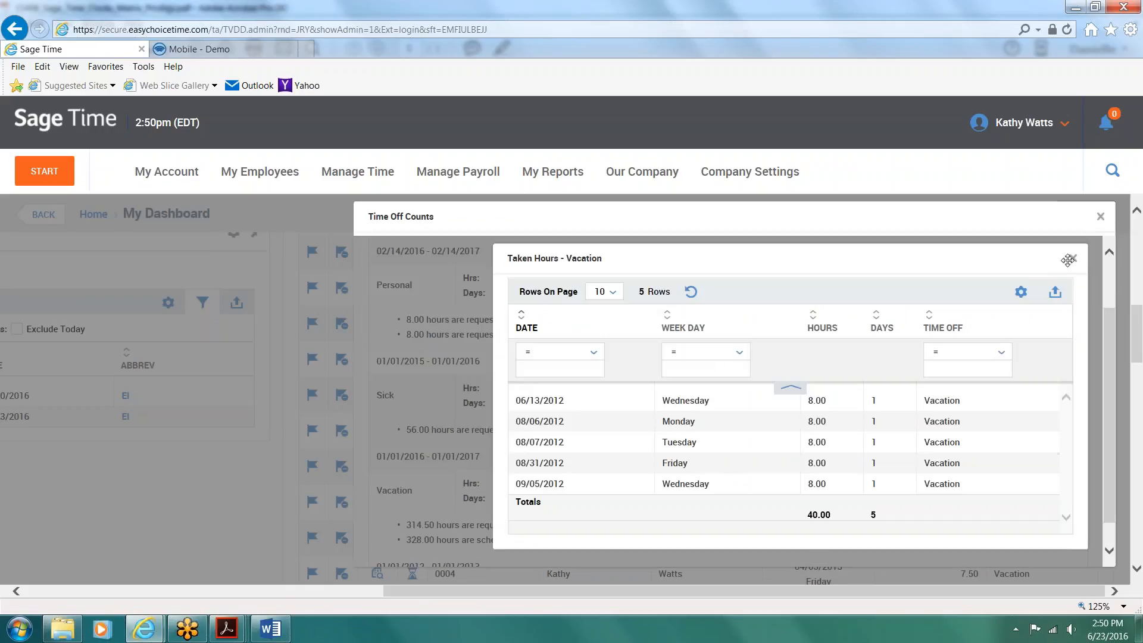
pyautogui.click(1074, 260)
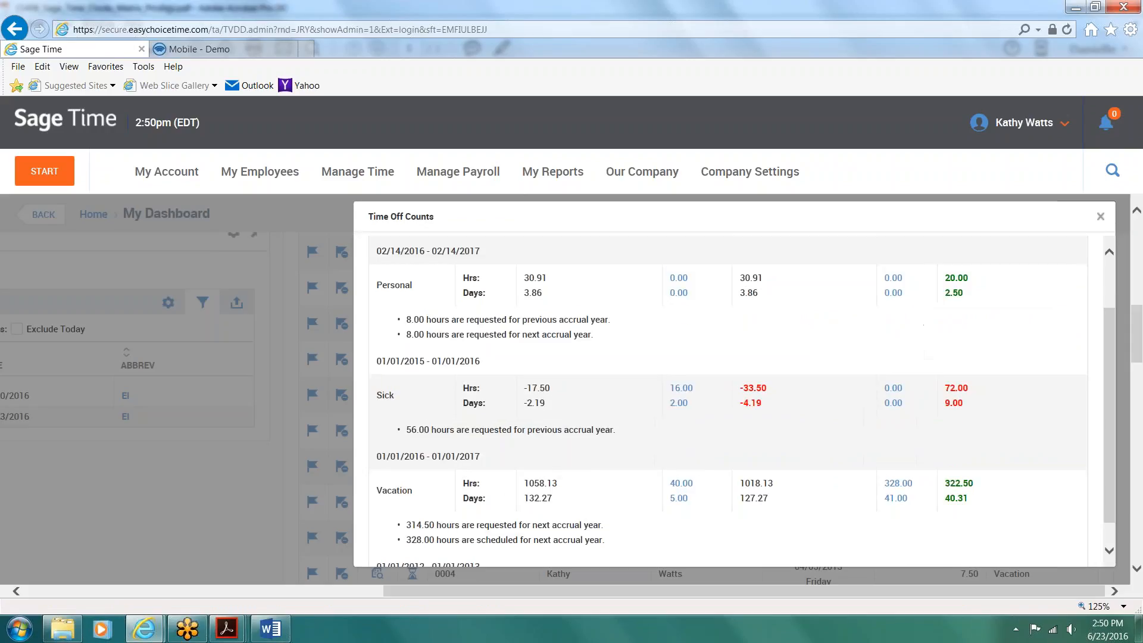
pyautogui.click(1101, 217)
pyautogui.scroll(-5, 416, 543)
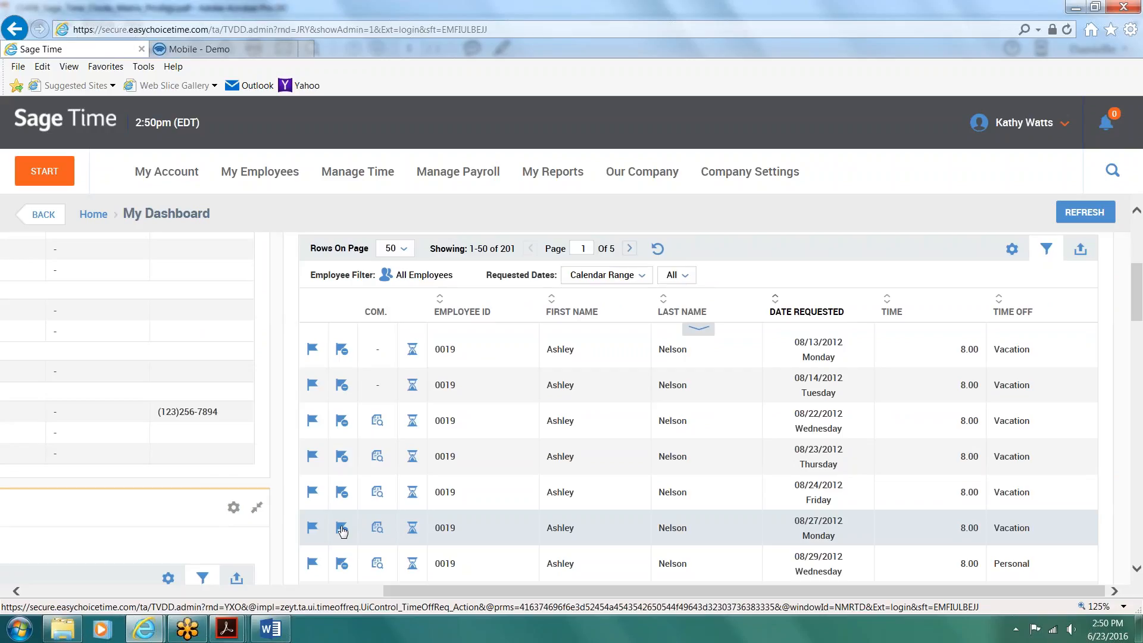
# Step: Open the Personal Time Off Calendar for 2016 and look through its months
pyautogui.click(157, 174)
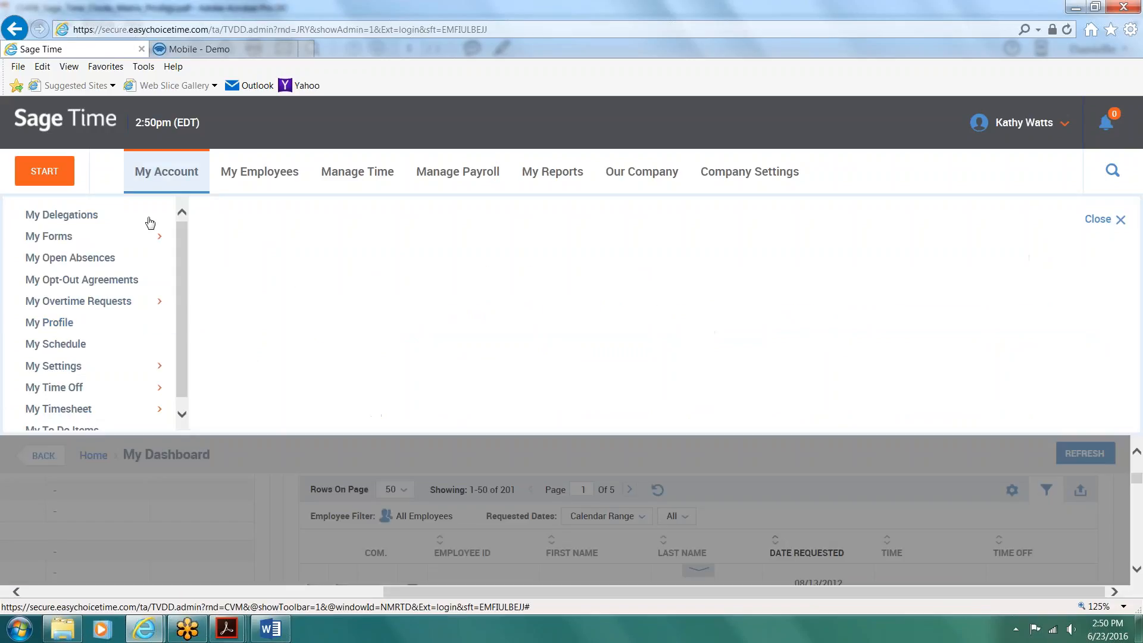
pyautogui.click(67, 388)
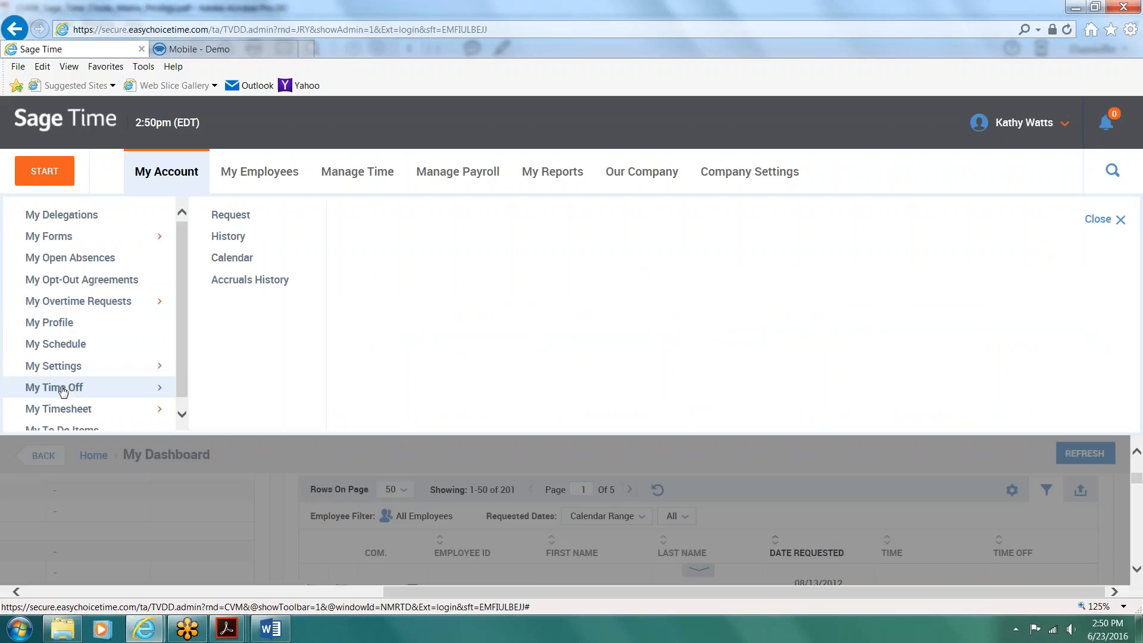
pyautogui.click(225, 258)
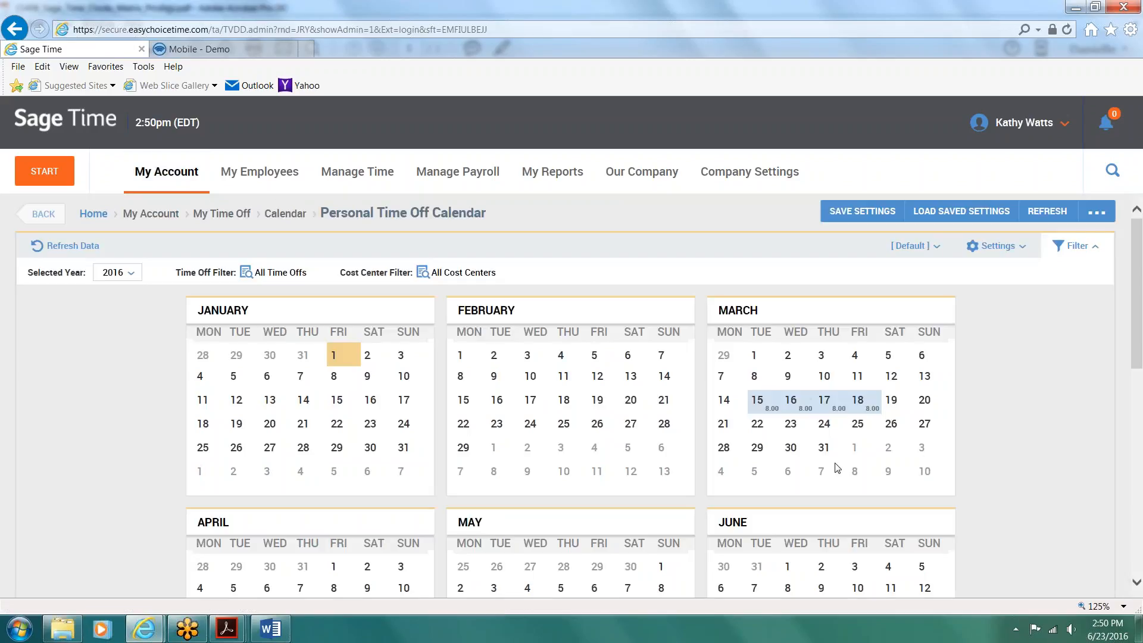
pyautogui.scroll(-3, 838, 468)
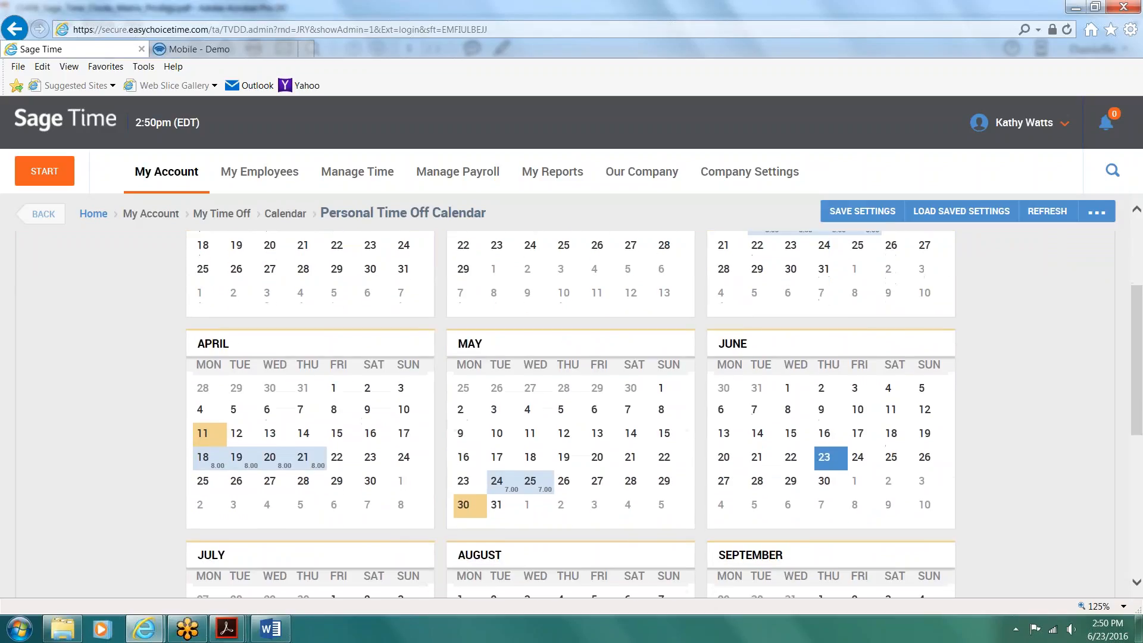
pyautogui.scroll(3, 837, 468)
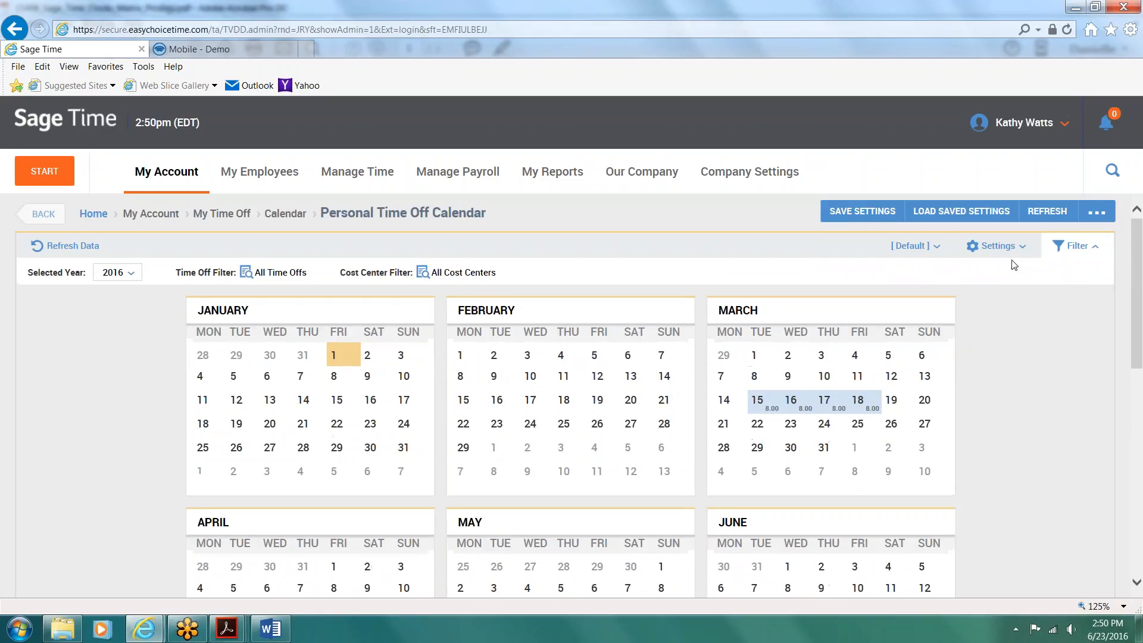
# Step: Switch the time off calendar to the monthly view and inspect the time-off information for 06/10/2016
pyautogui.click(1097, 213)
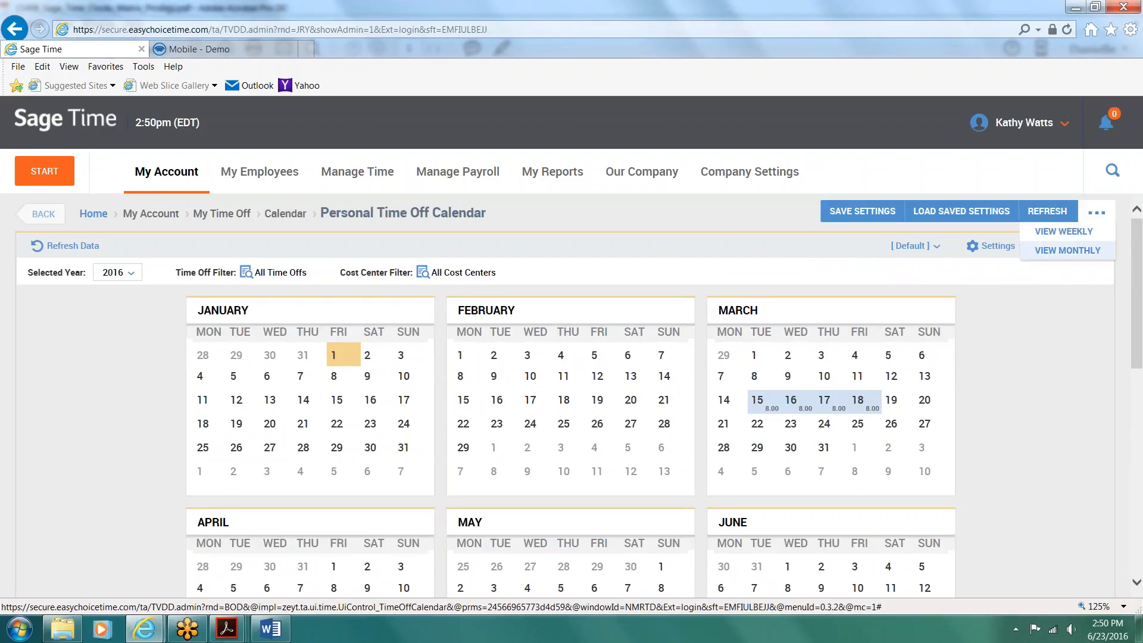
pyautogui.click(1063, 252)
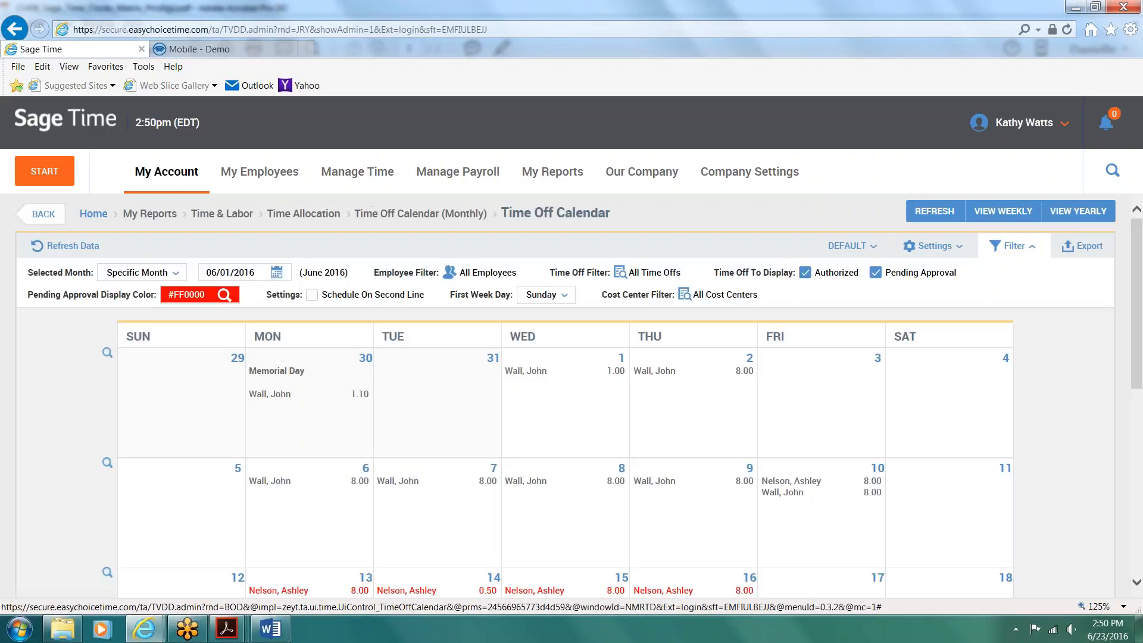
pyautogui.scroll(-1, 825, 411)
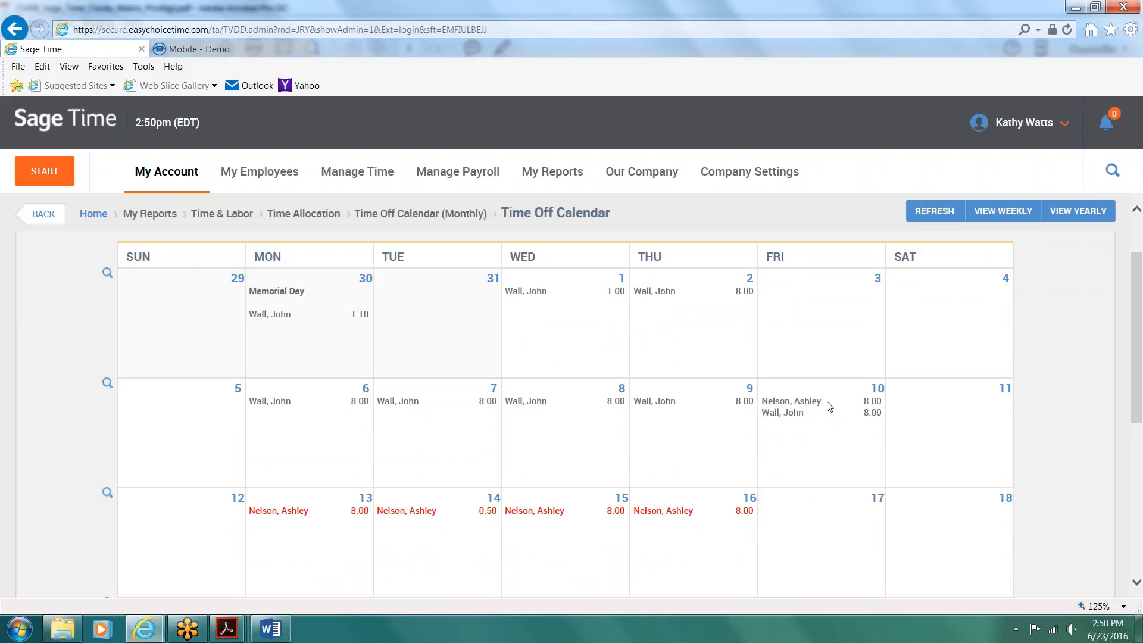
pyautogui.click(878, 388)
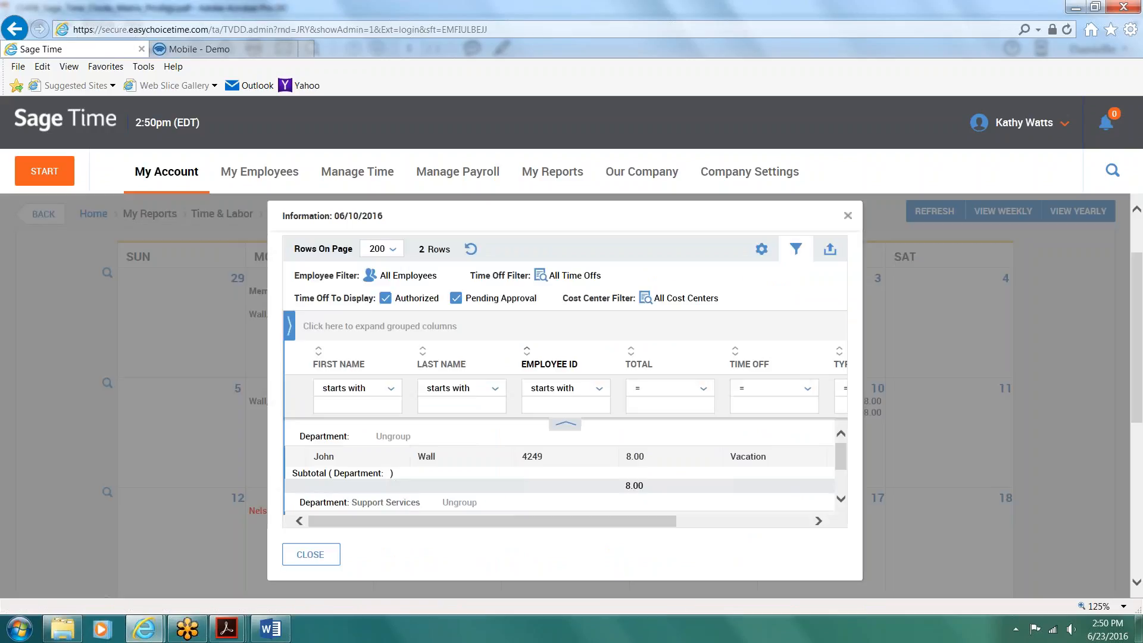
pyautogui.scroll(-1, 768, 443)
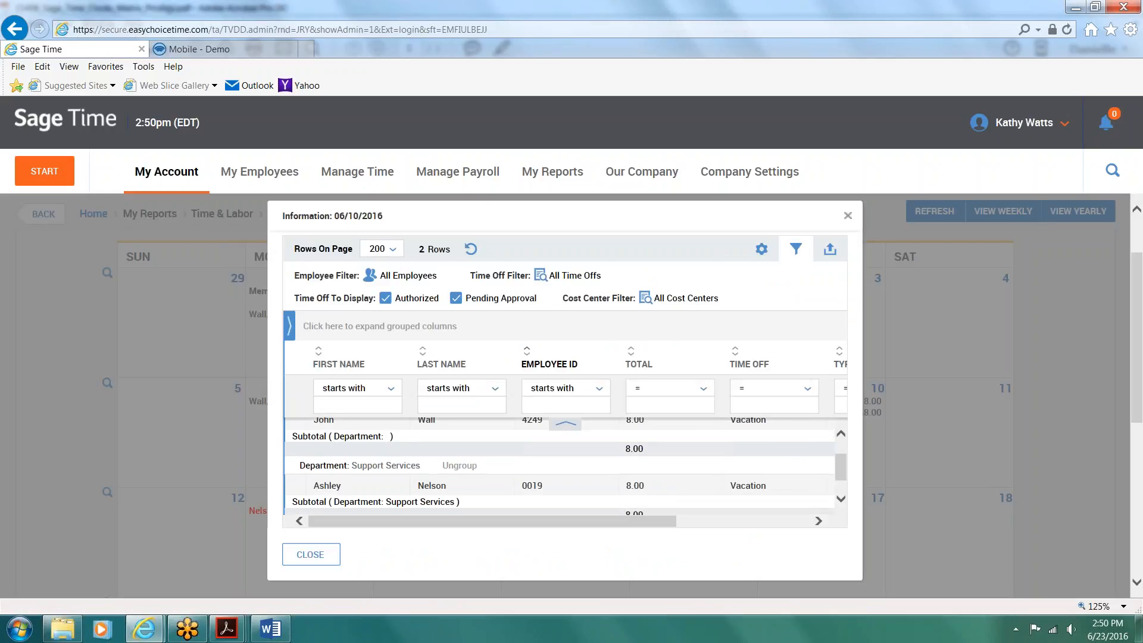
pyautogui.scroll(-1, 768, 452)
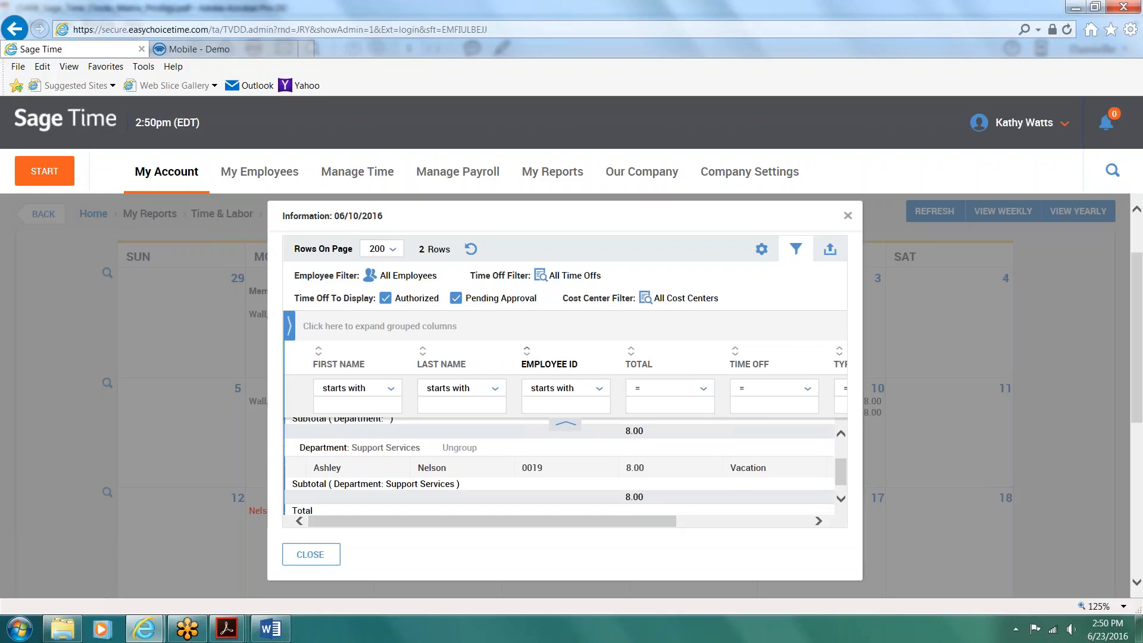
pyautogui.click(848, 216)
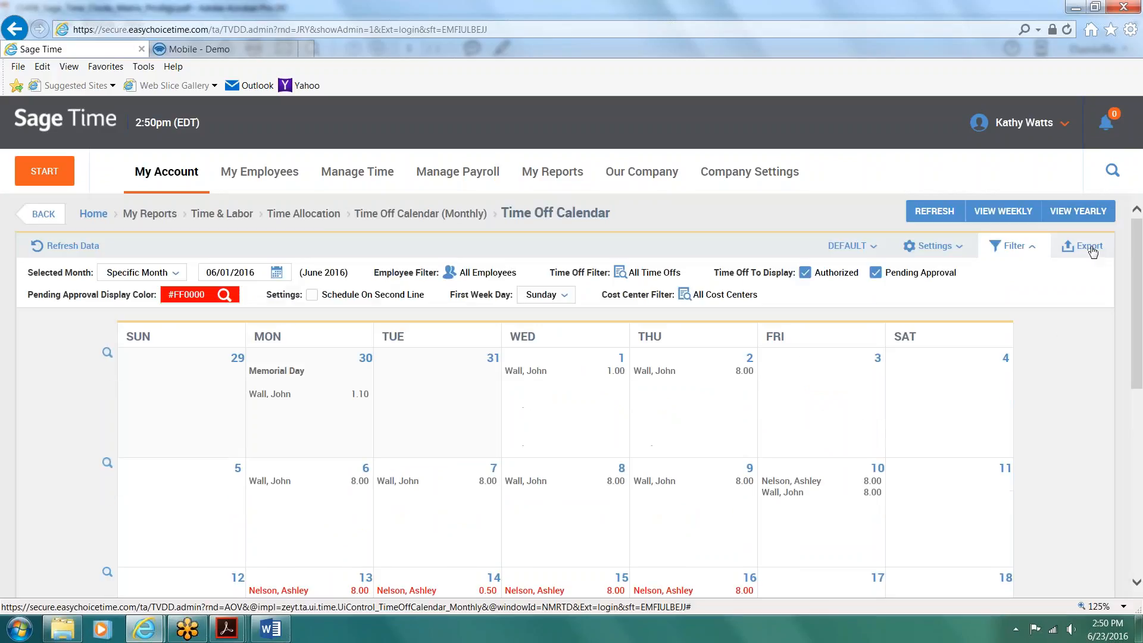
# Step: Export the June 2016 Time Off Calendar as a PDF and open the exported file
pyautogui.click(1083, 245)
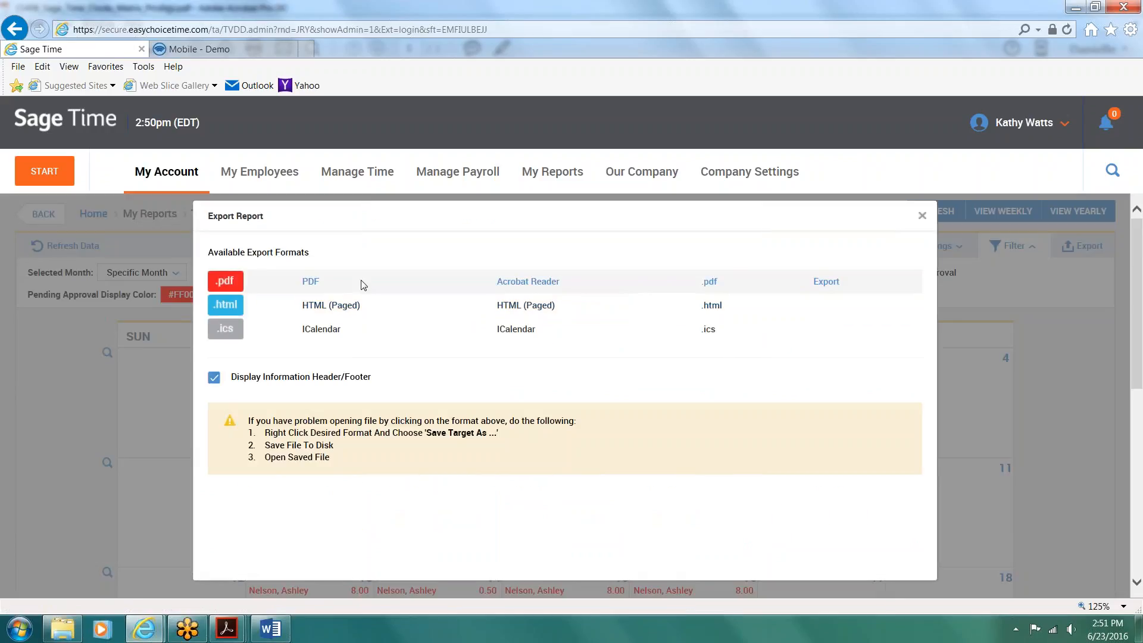
pyautogui.click(311, 281)
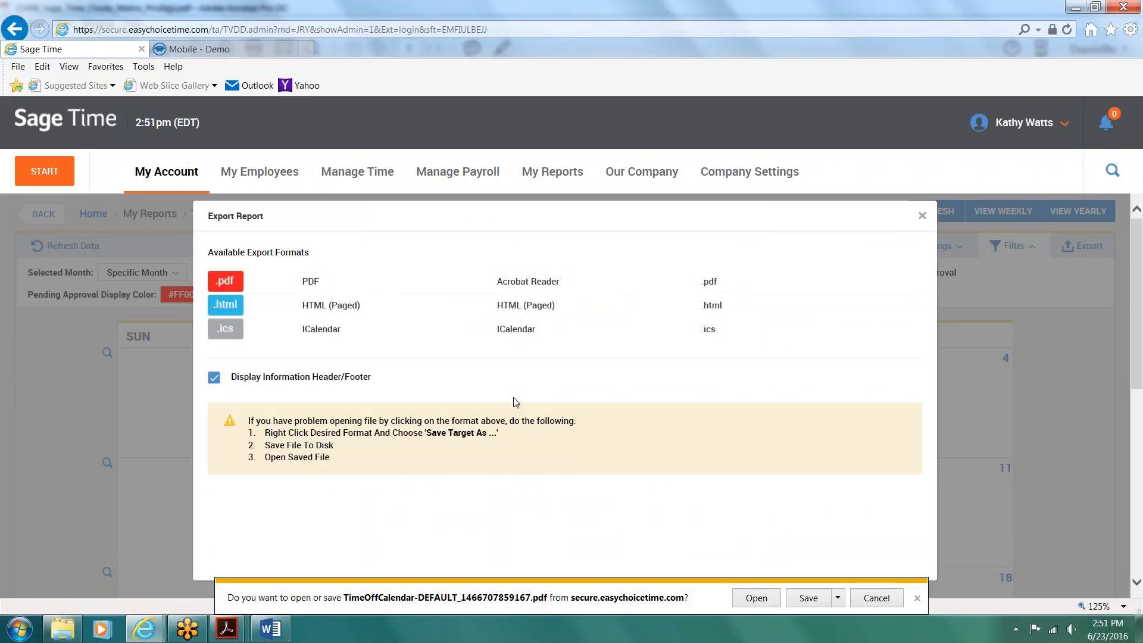
pyautogui.click(751, 599)
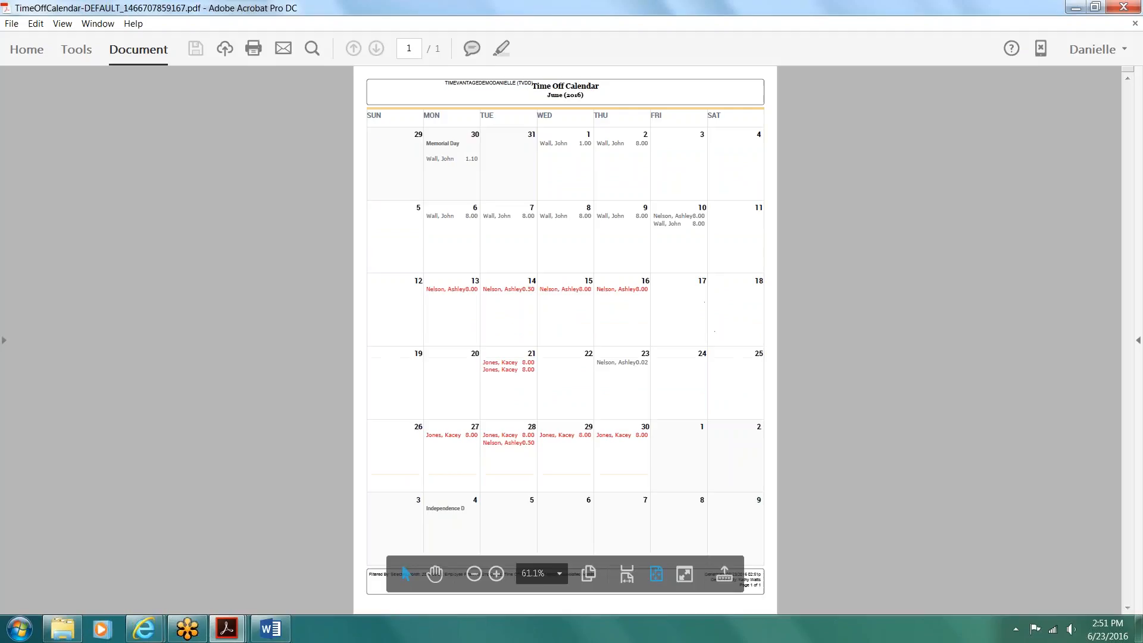
# Step: Review the exported June 2016 calendar at 100% zoom, then close the PDF and the Export Report window
pyautogui.click(496, 573)
pyautogui.click(496, 574)
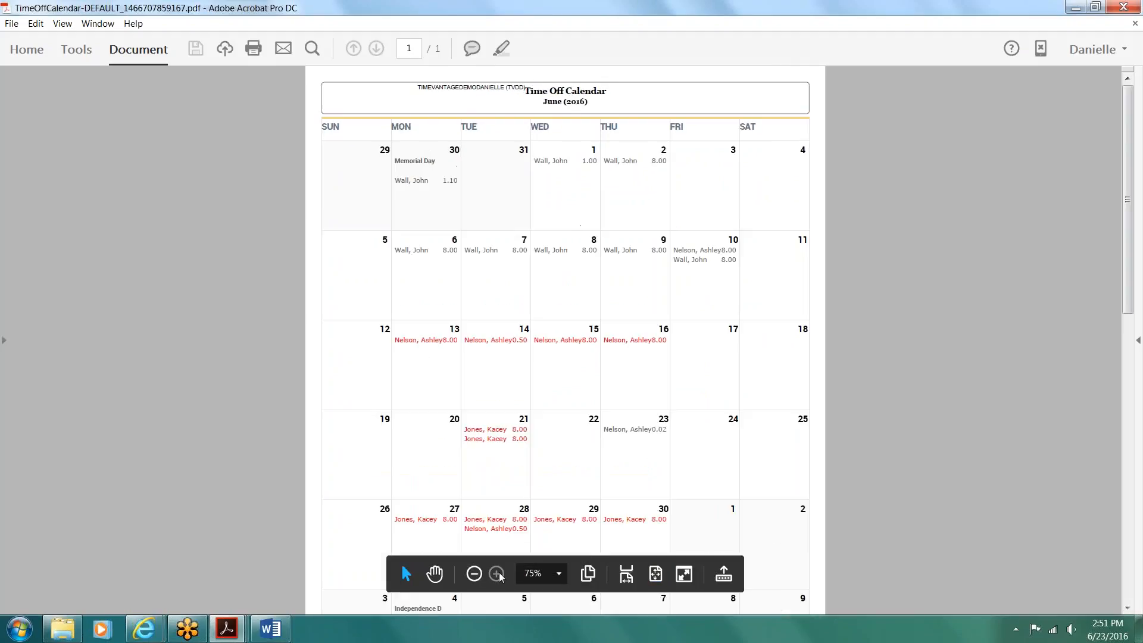
pyautogui.click(496, 574)
pyautogui.scroll(-3, 794, 411)
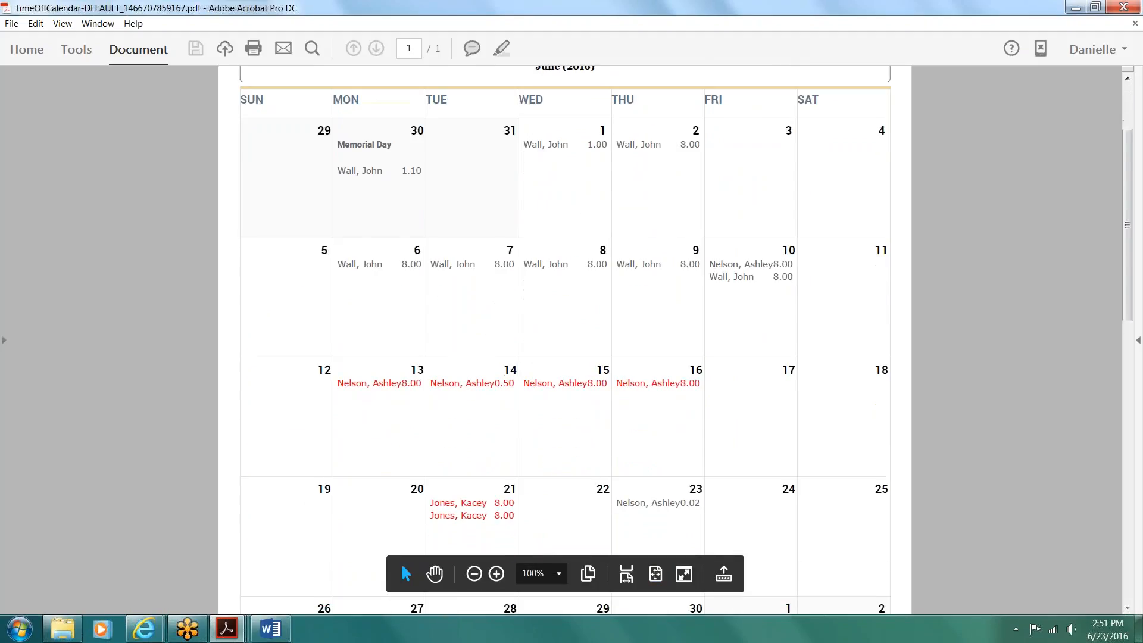
pyautogui.scroll(3, 565, 339)
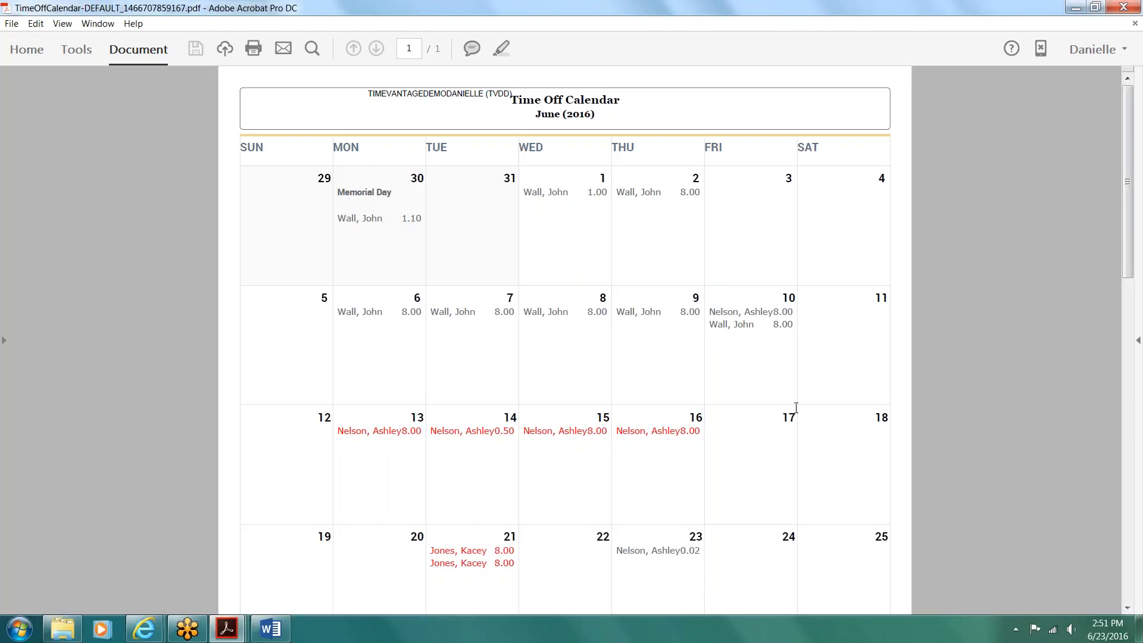
pyautogui.click(1124, 7)
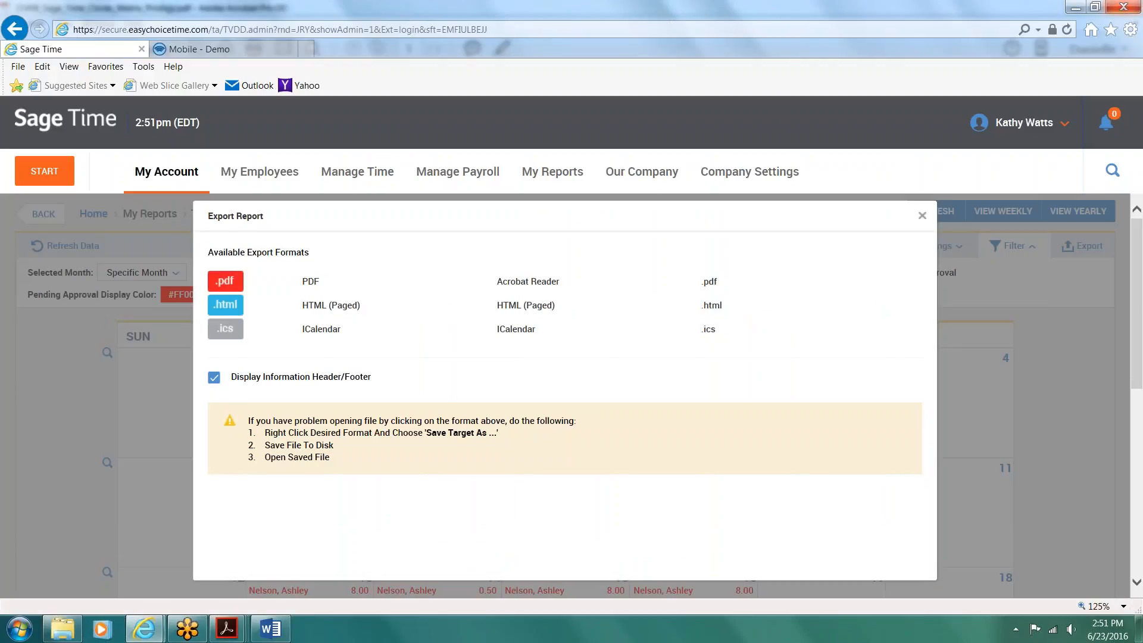
pyautogui.click(922, 216)
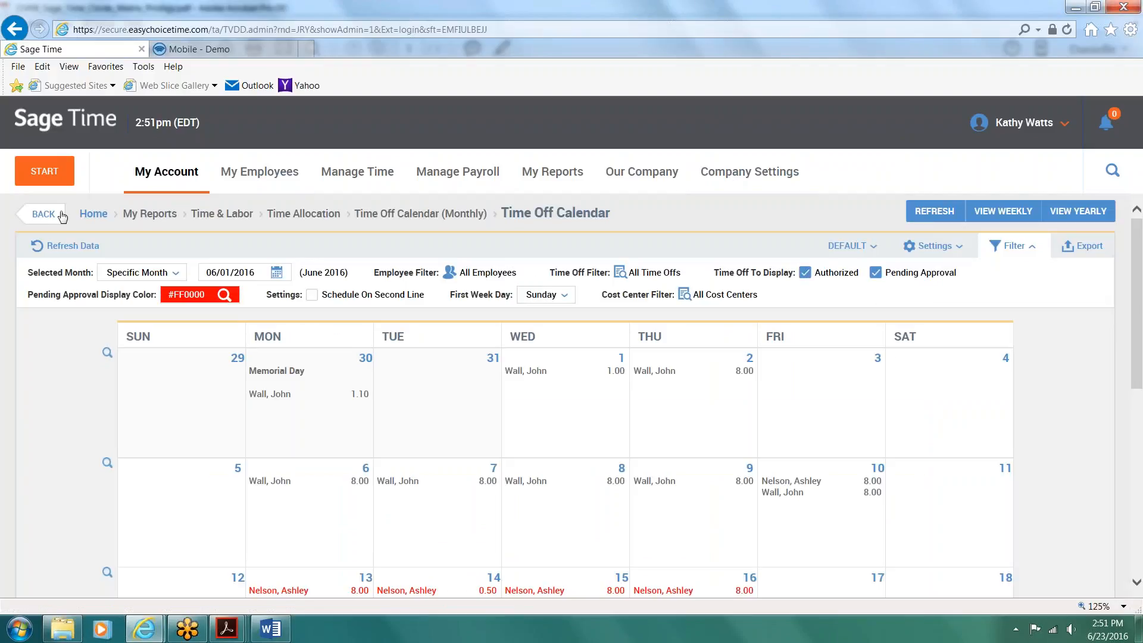
# Step: Return to the dashboard, then open the West access policy to view its allowed IP ranges and mobile access setting
pyautogui.click(93, 214)
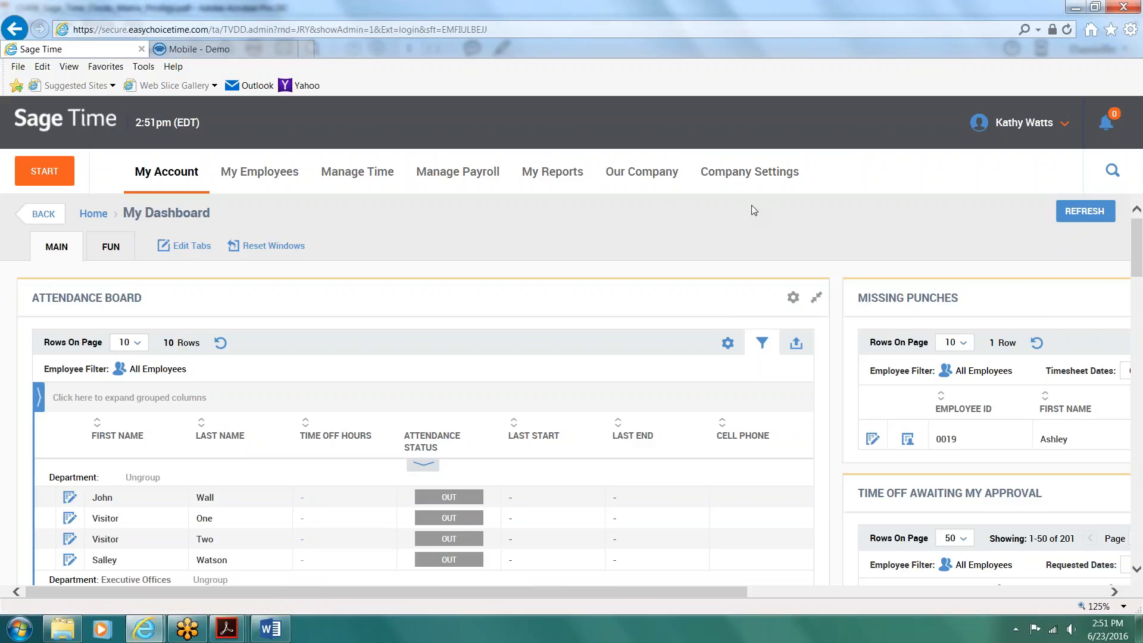
pyautogui.click(755, 173)
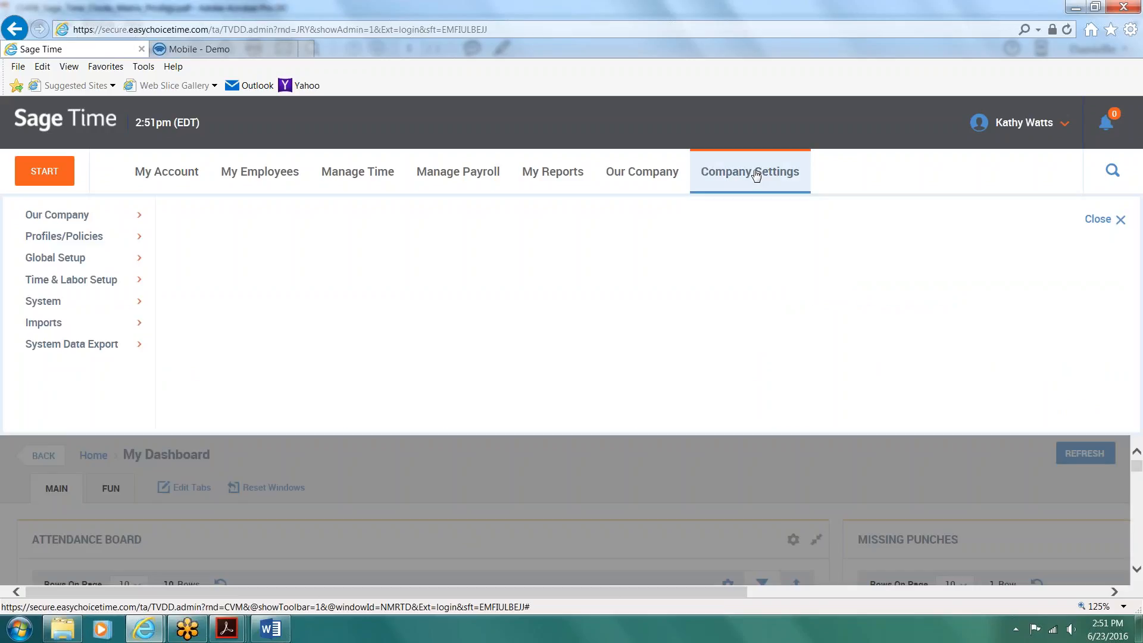
pyautogui.click(56, 234)
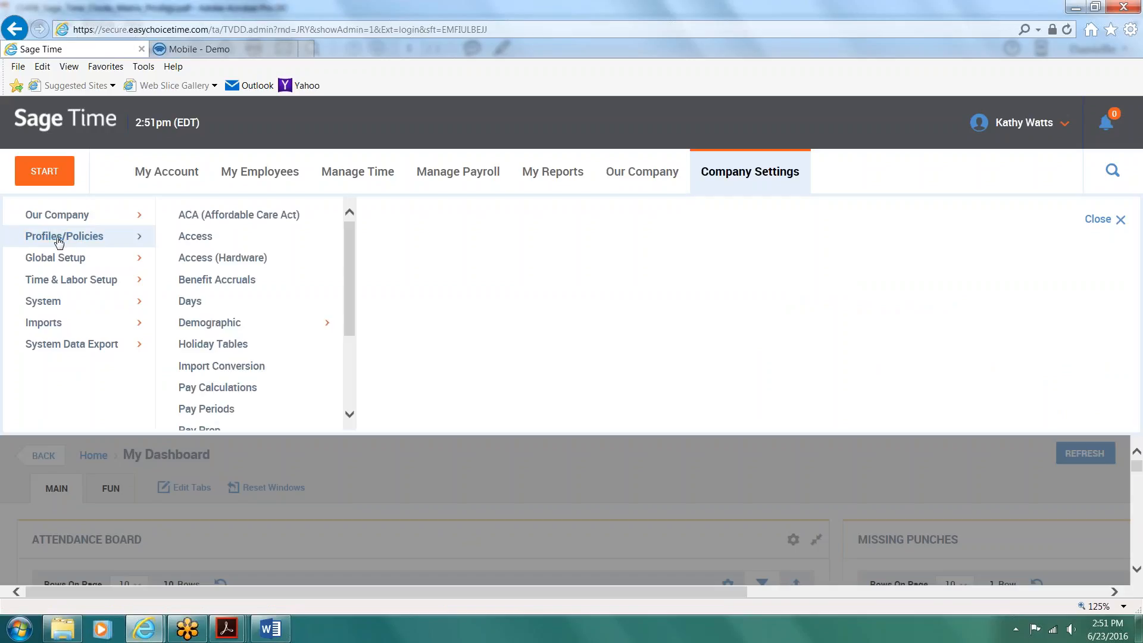
pyautogui.click(195, 236)
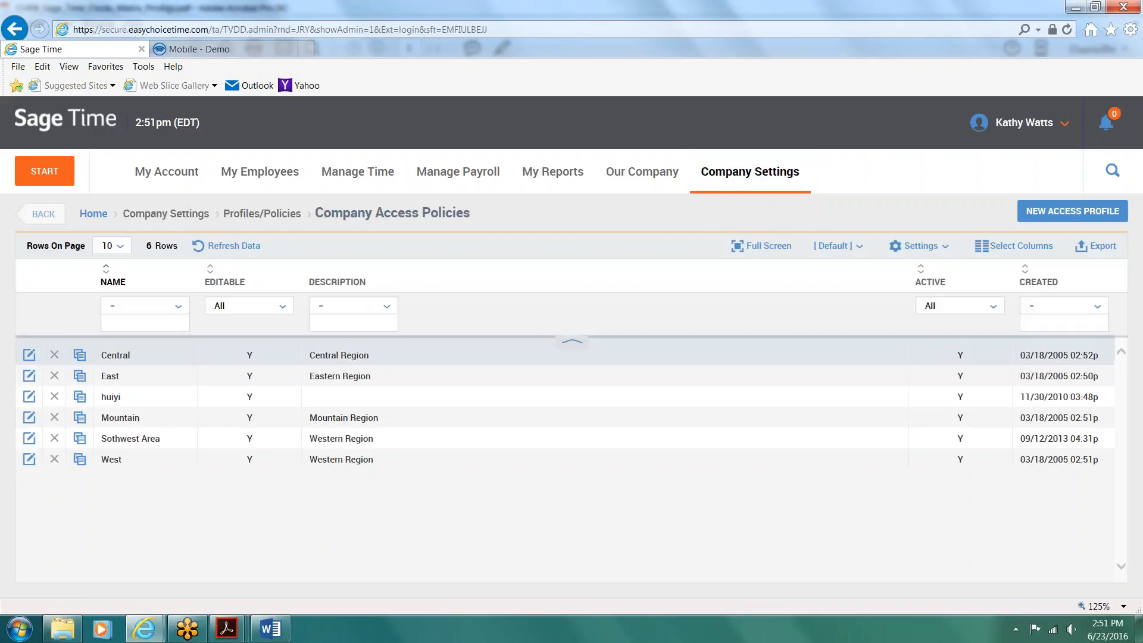
pyautogui.click(28, 460)
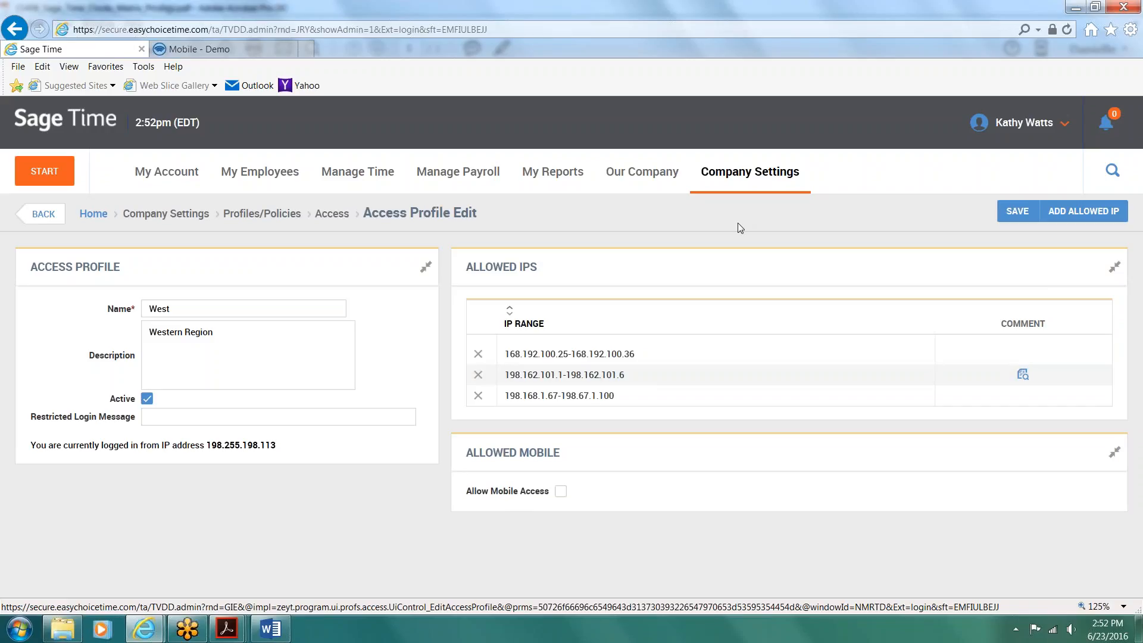
# Step: Browse the company benefit accruals profiles and open the Standard Benefits profile to view its accrual rules
pyautogui.click(764, 174)
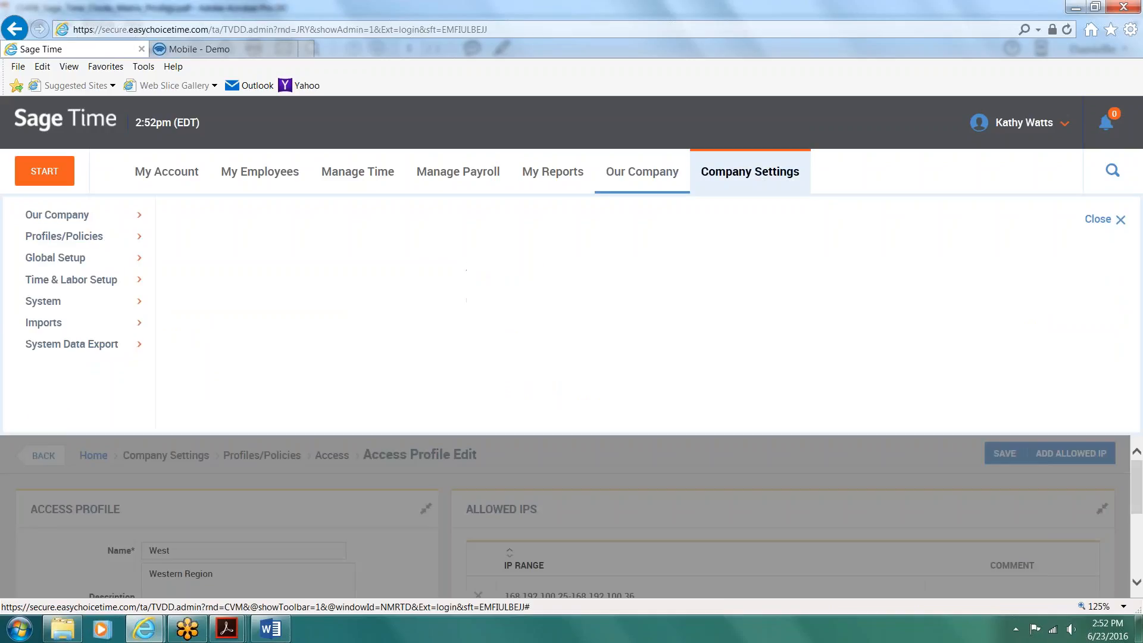
pyautogui.click(71, 236)
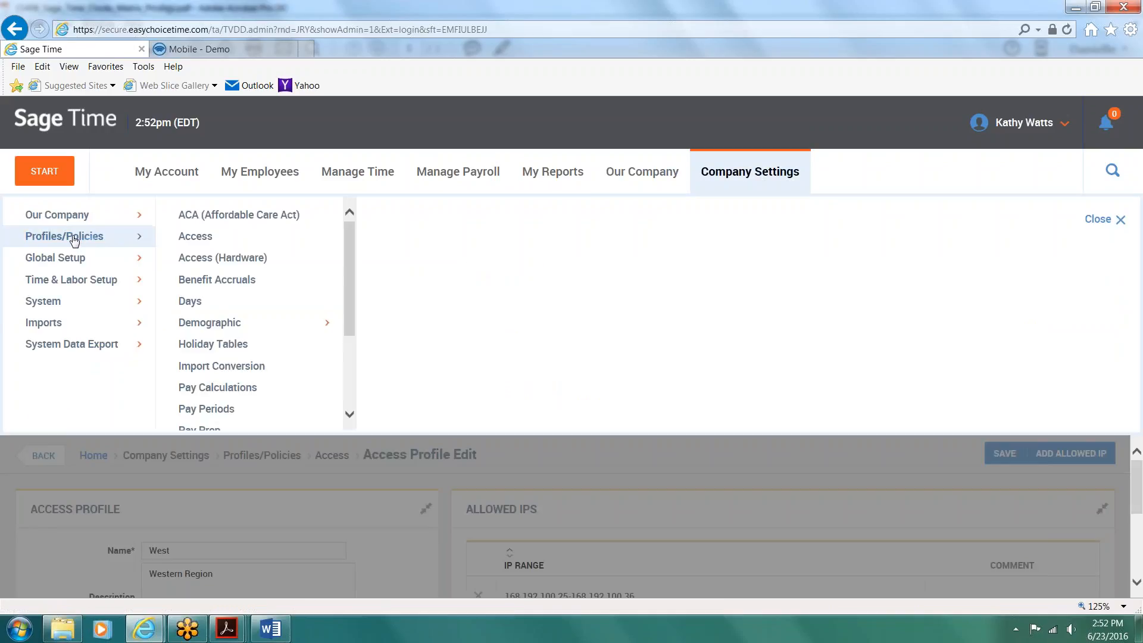
pyautogui.click(215, 280)
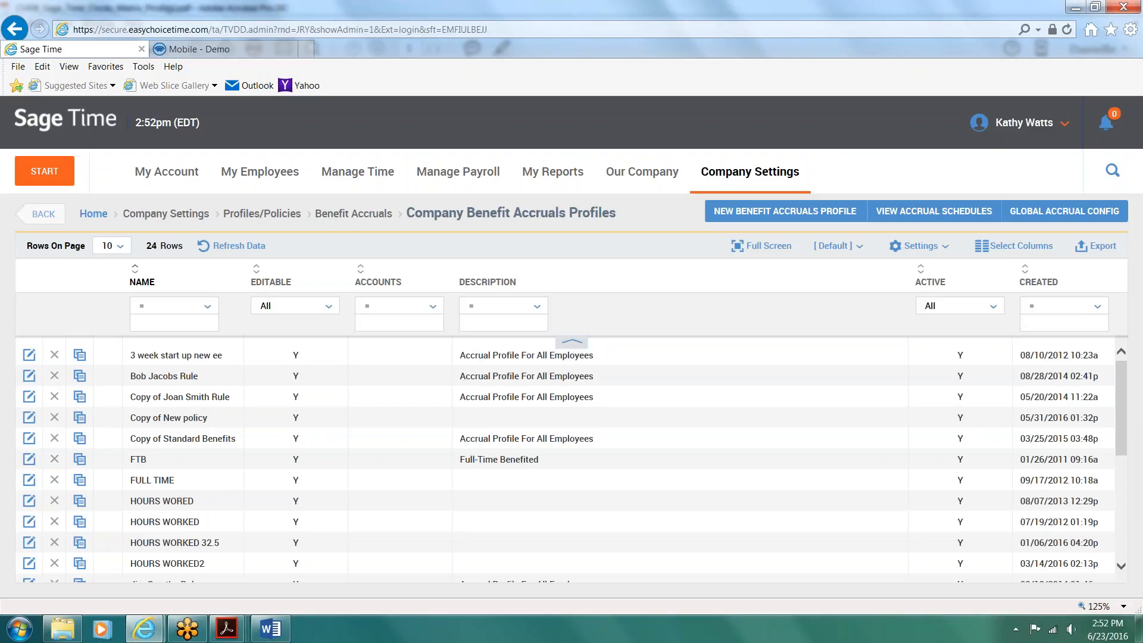
pyautogui.scroll(-3, 248, 426)
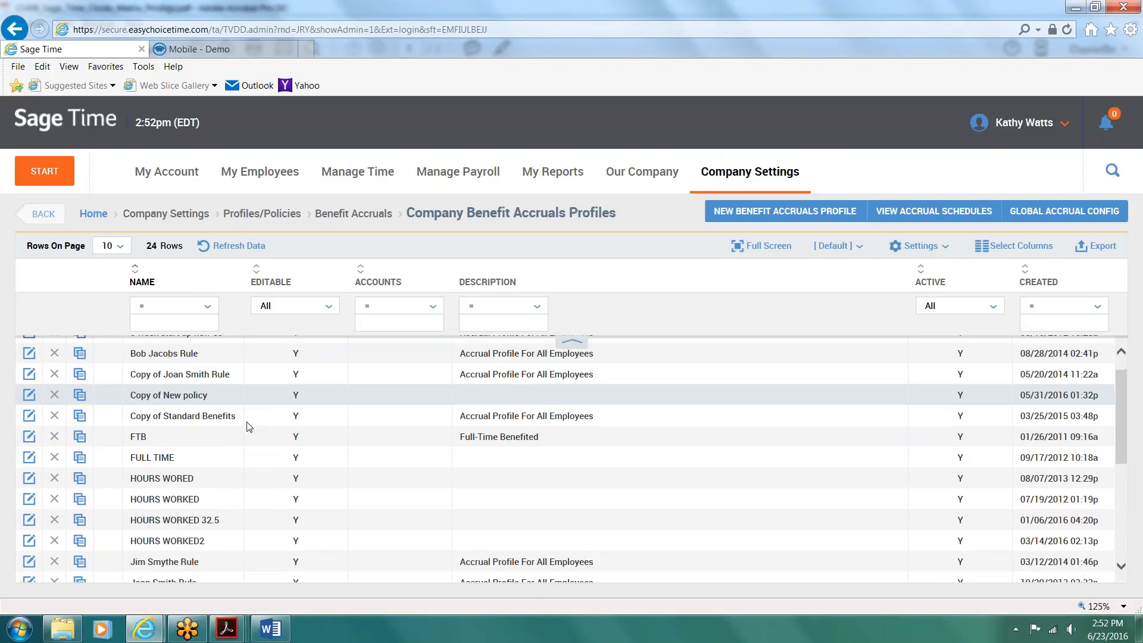
pyautogui.scroll(-9, 249, 427)
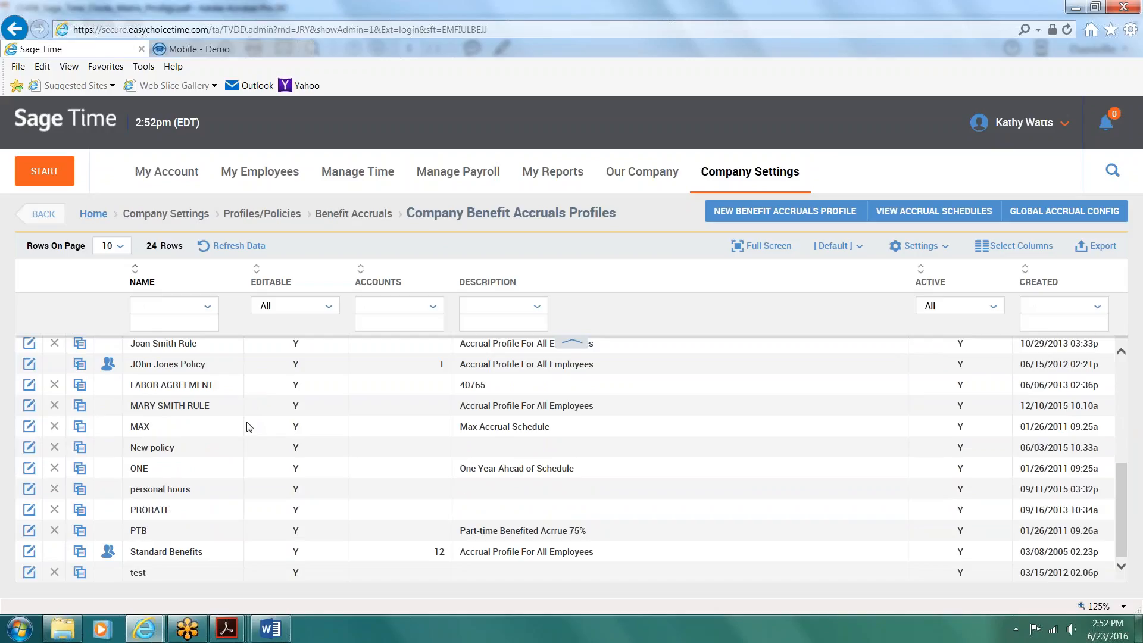
pyautogui.click(28, 552)
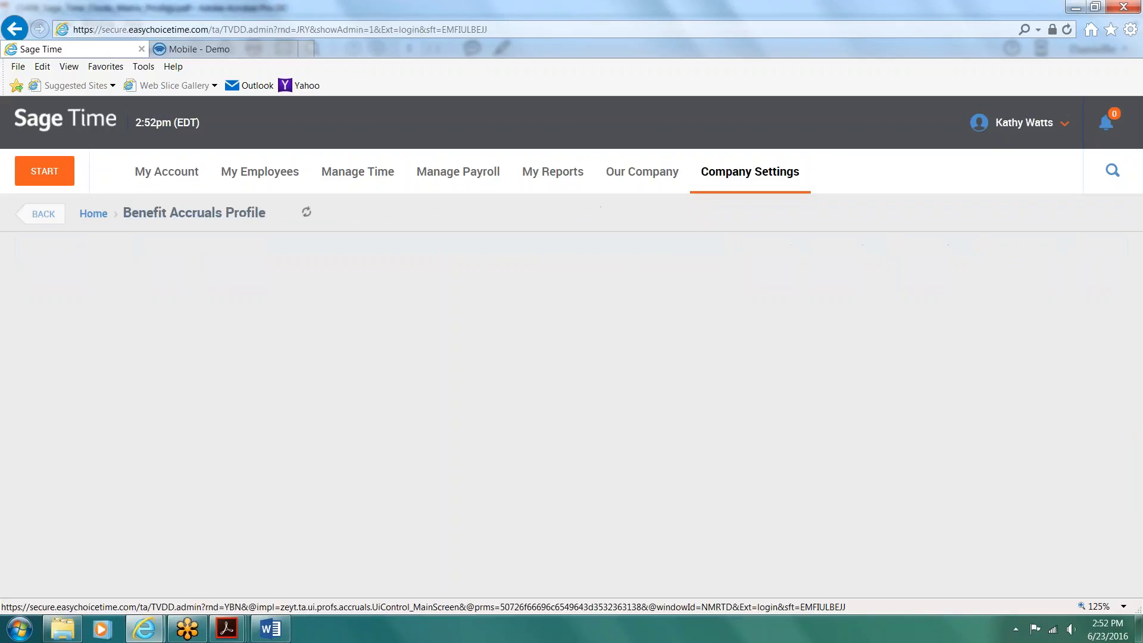
pyautogui.scroll(-2, 426, 480)
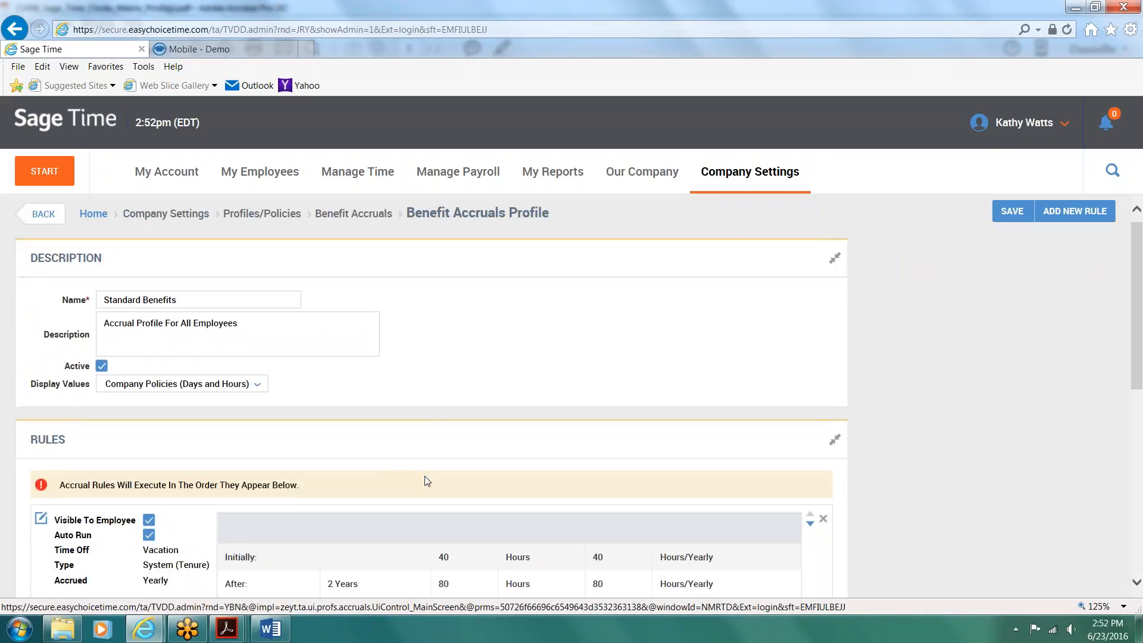
# Step: Review the Standard Benefits accrual rules, then open the Vacation rule and view the date choices for its anchor date
pyautogui.scroll(-4, 426, 480)
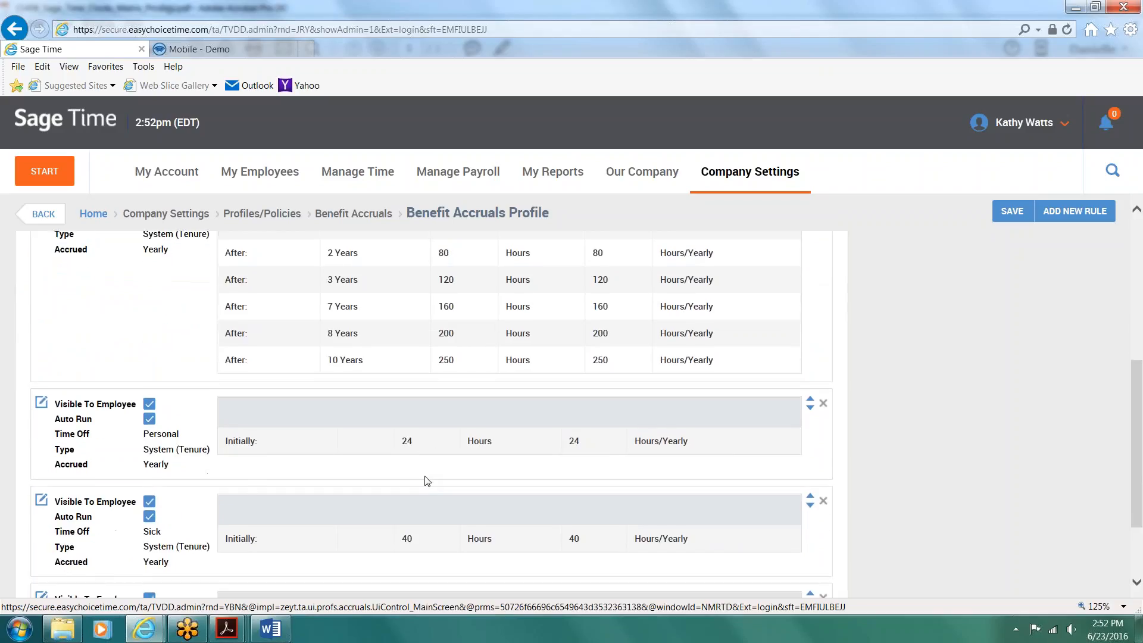
pyautogui.scroll(-1, 426, 480)
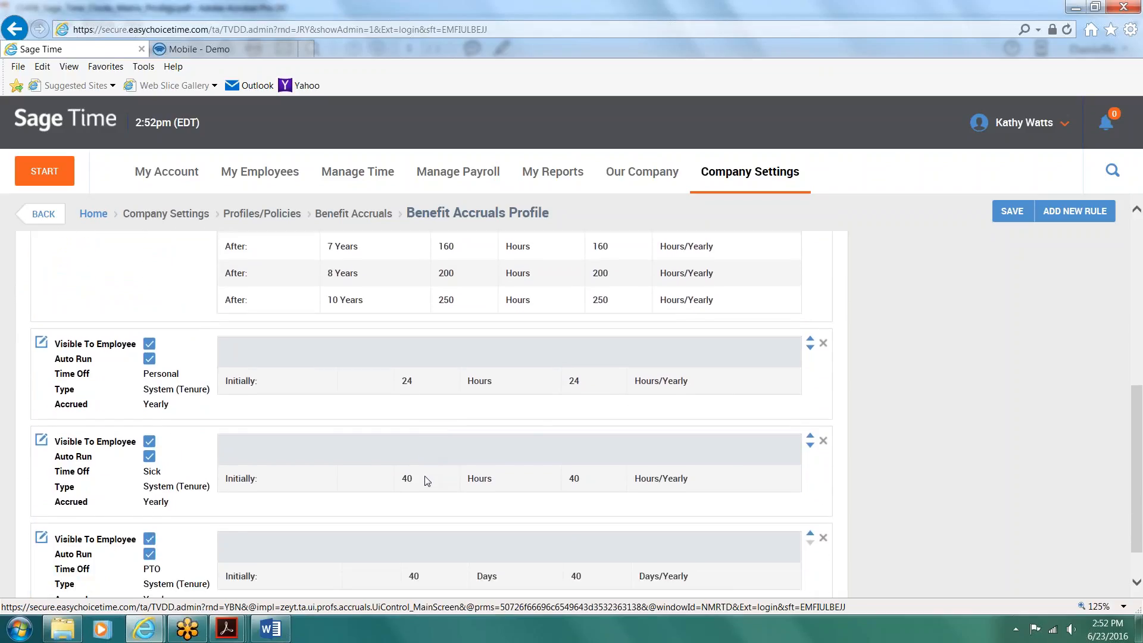
pyautogui.scroll(4, 426, 480)
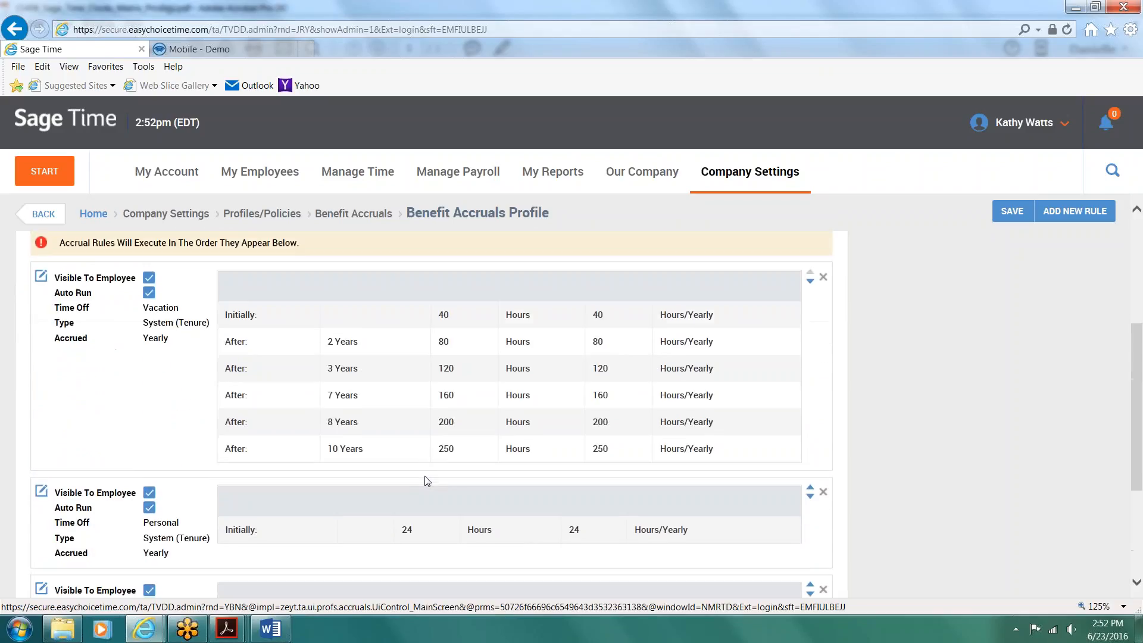
pyautogui.click(42, 364)
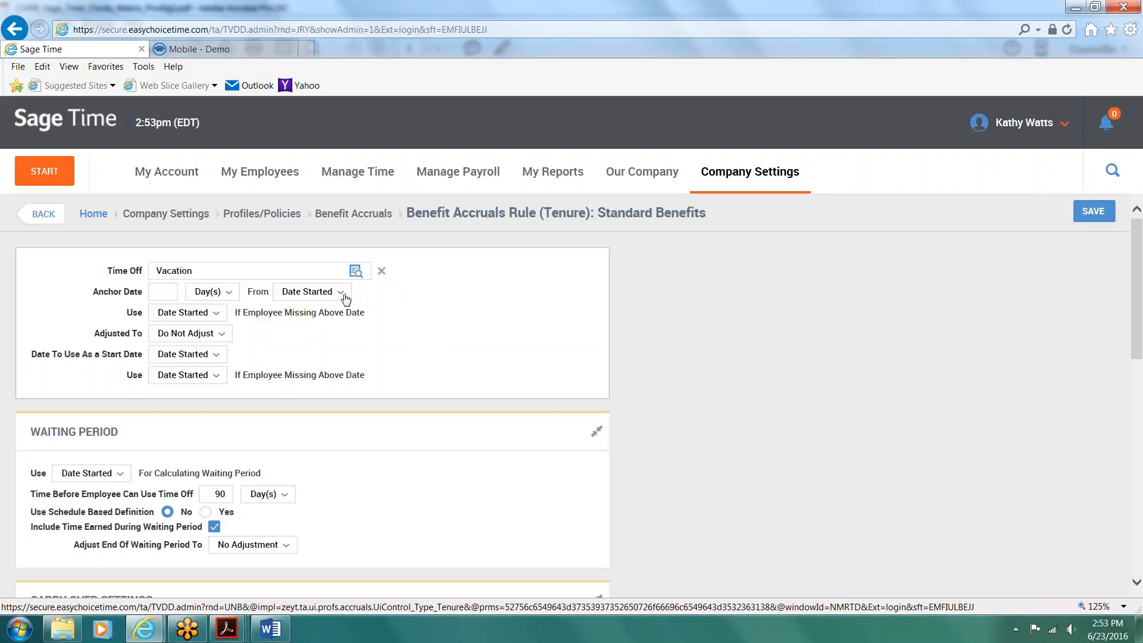
pyautogui.click(346, 295)
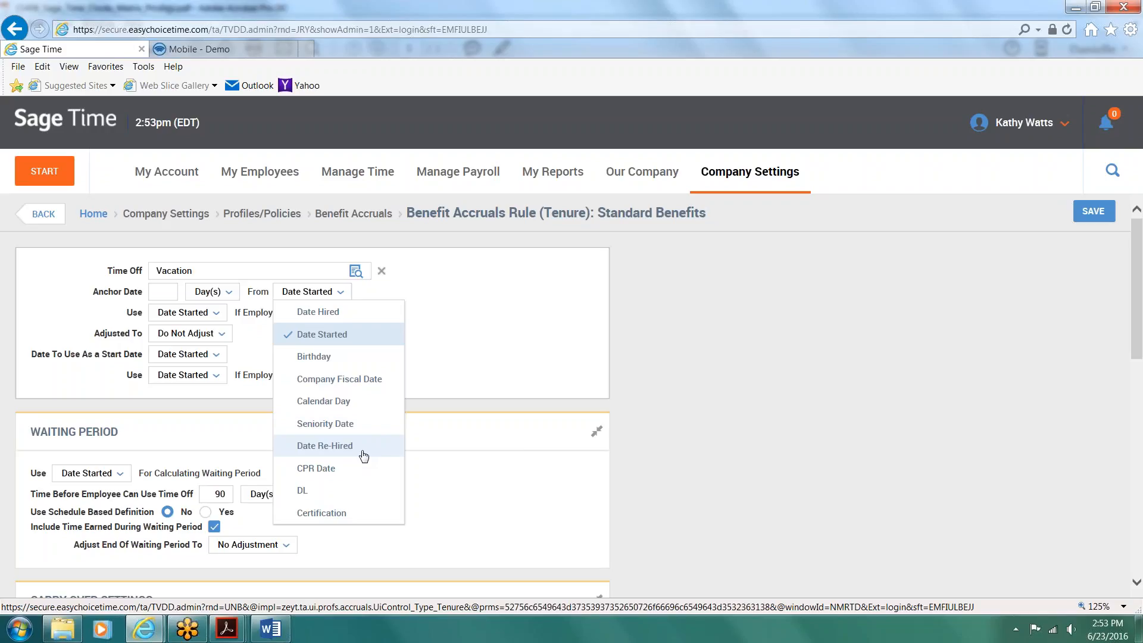
pyautogui.click(482, 489)
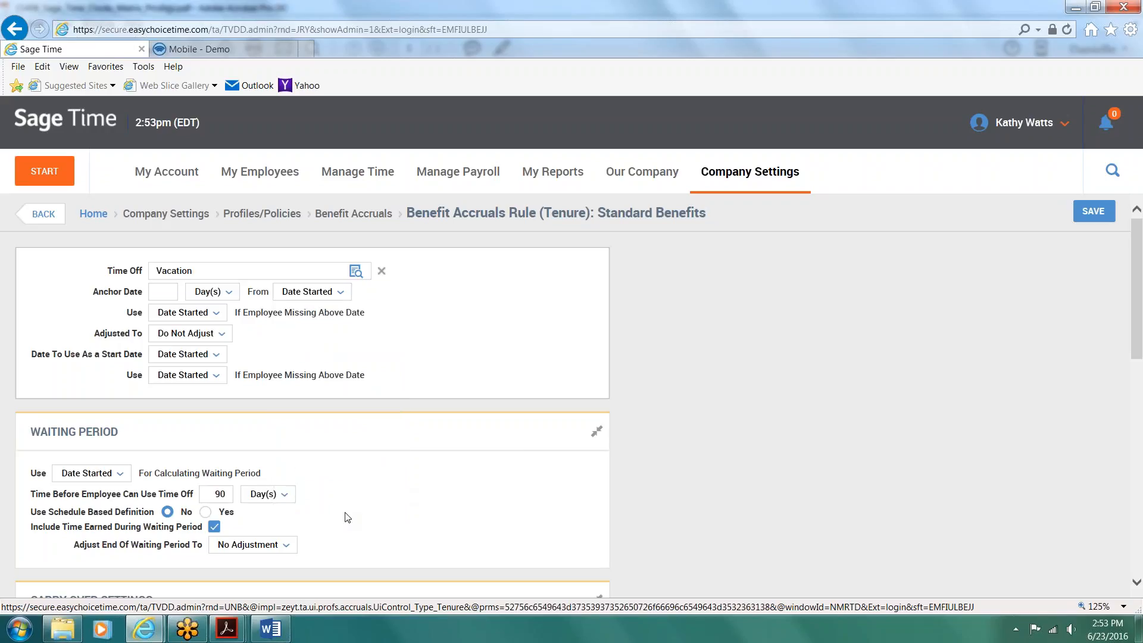
# Step: Examine the Vacation rule's waiting period settings, including the option to include time earned during the waiting period
pyautogui.scroll(-2, 348, 517)
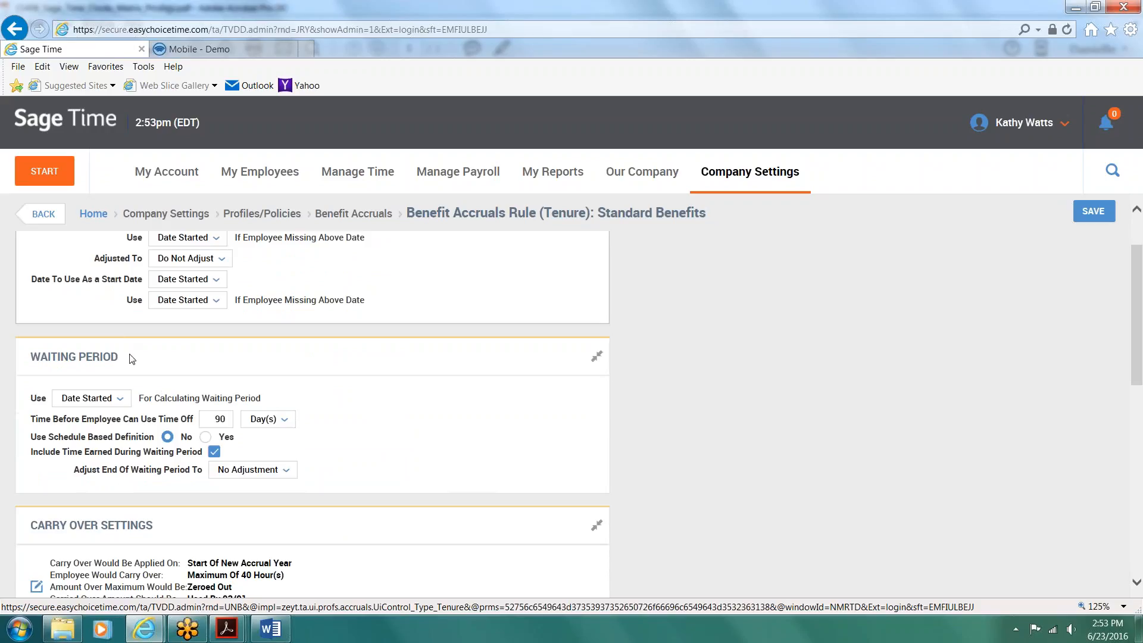
pyautogui.moveTo(126, 357); pyautogui.dragTo(30, 360)
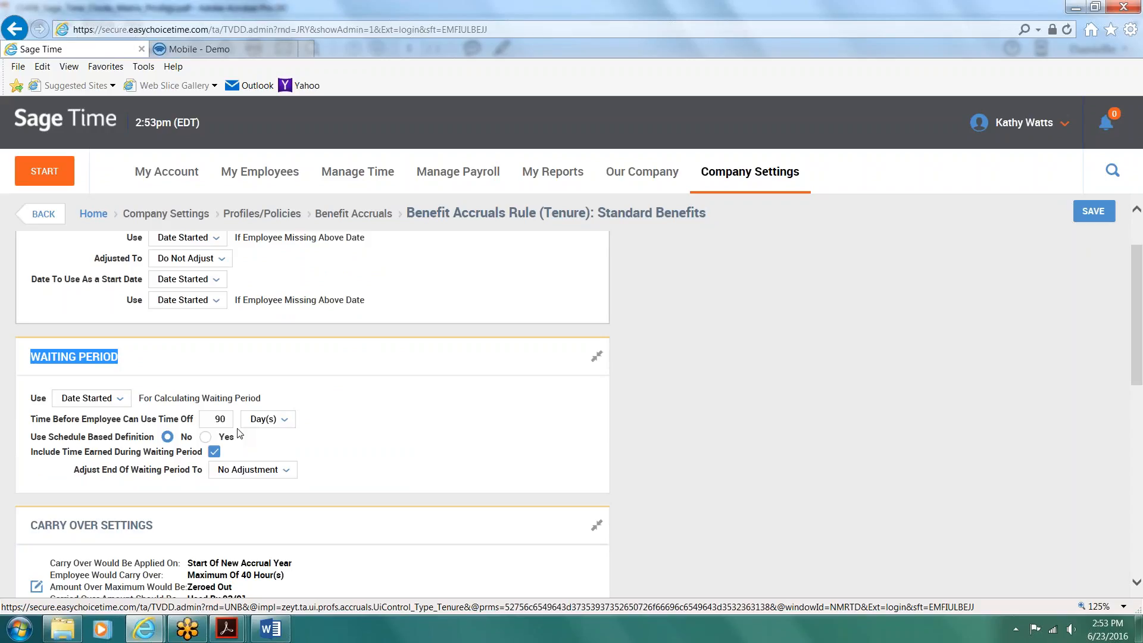
pyautogui.moveTo(28, 456); pyautogui.dragTo(200, 456)
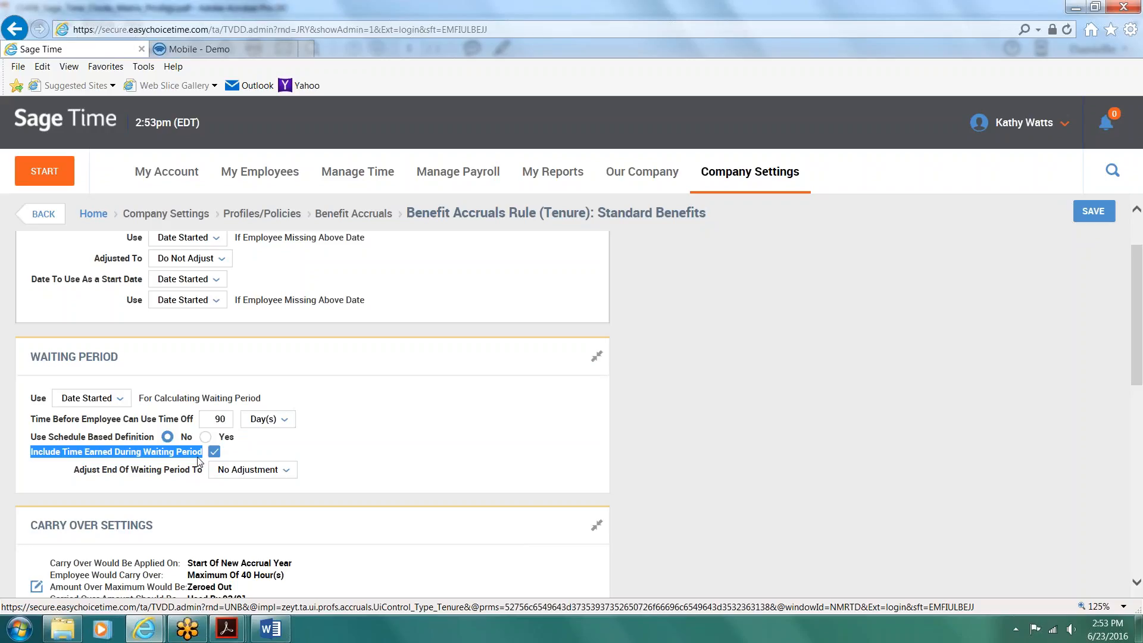
pyautogui.click(455, 491)
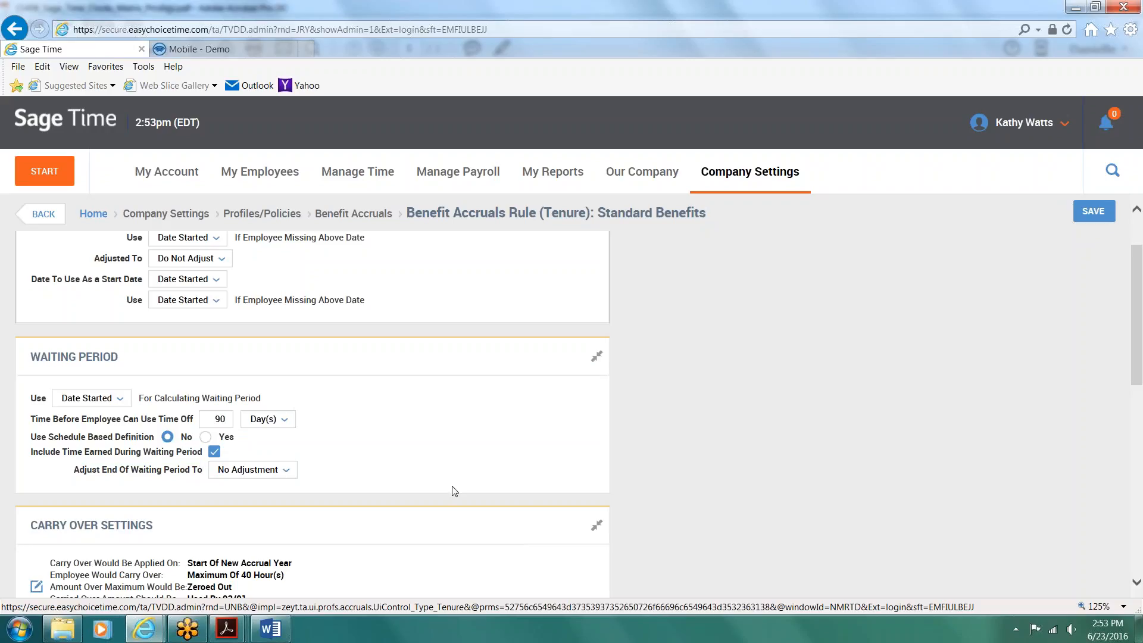
# Step: Open the Vacation rule's carry over settings, review the maximum, use and negative balance options, and close them without changes
pyautogui.scroll(-4, 455, 491)
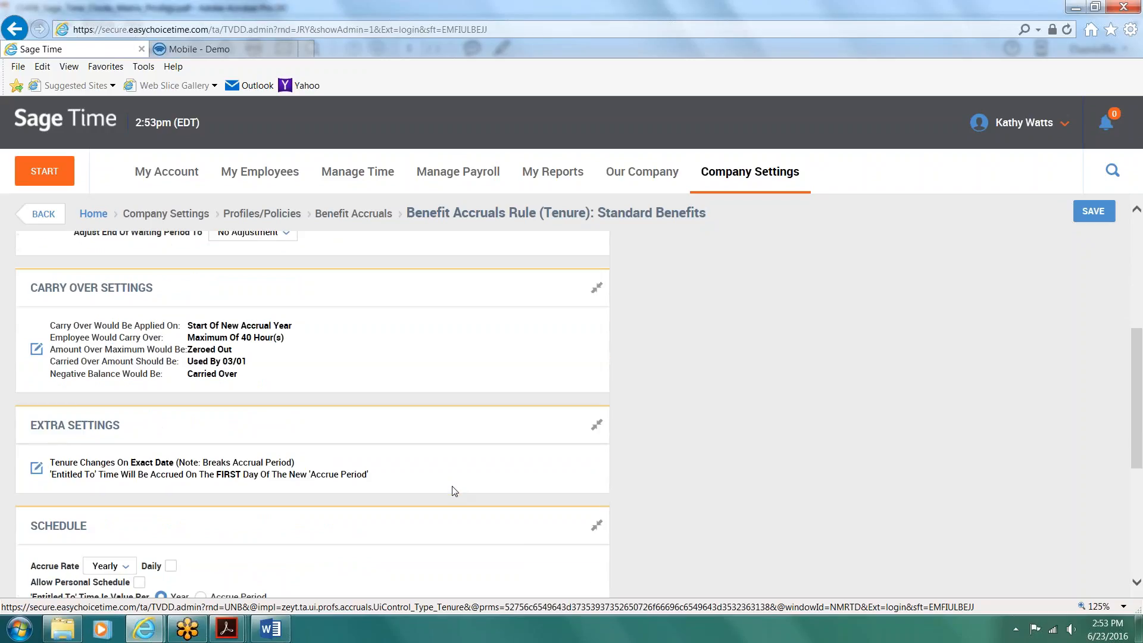
pyautogui.click(36, 349)
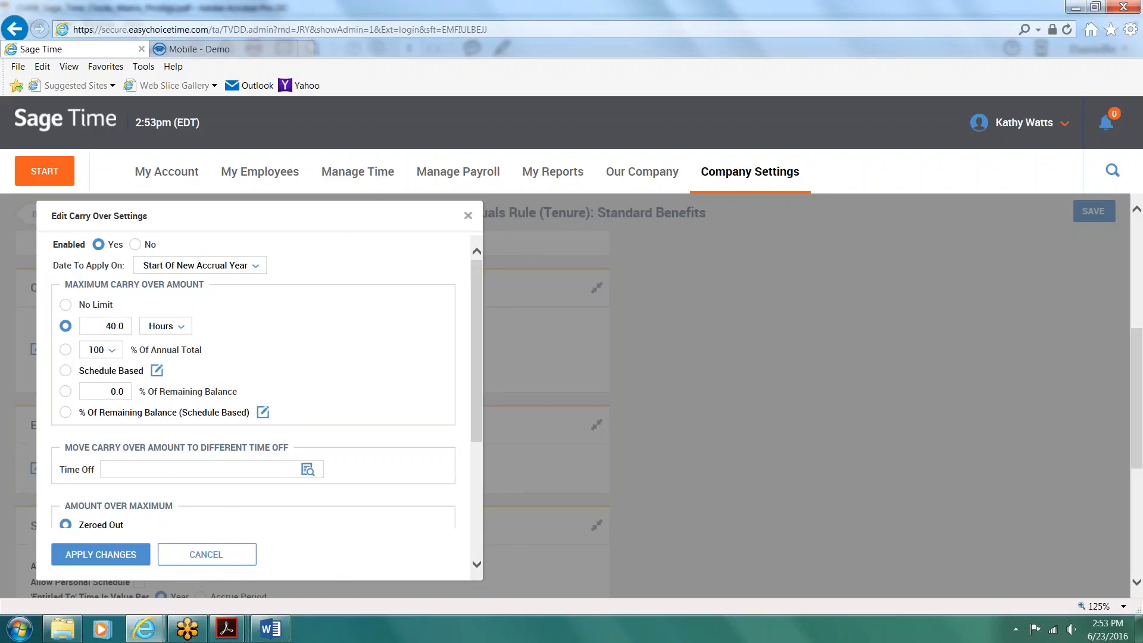
pyautogui.moveTo(66, 447); pyautogui.dragTo(298, 457)
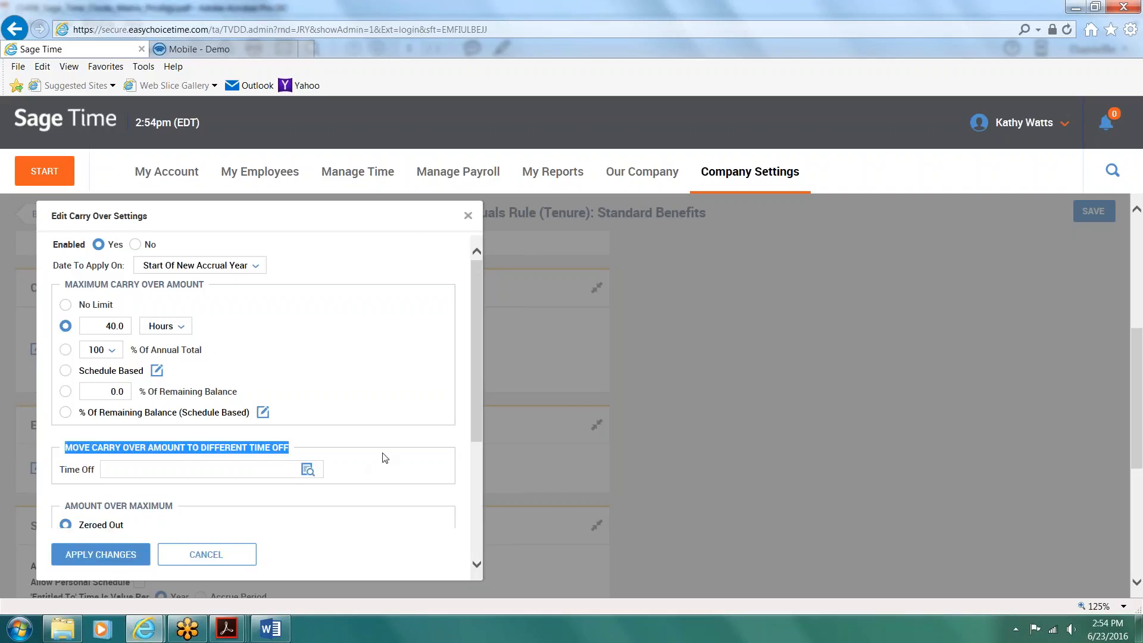
pyautogui.click(383, 458)
pyautogui.scroll(-3, 384, 458)
pyautogui.scroll(-1, 383, 457)
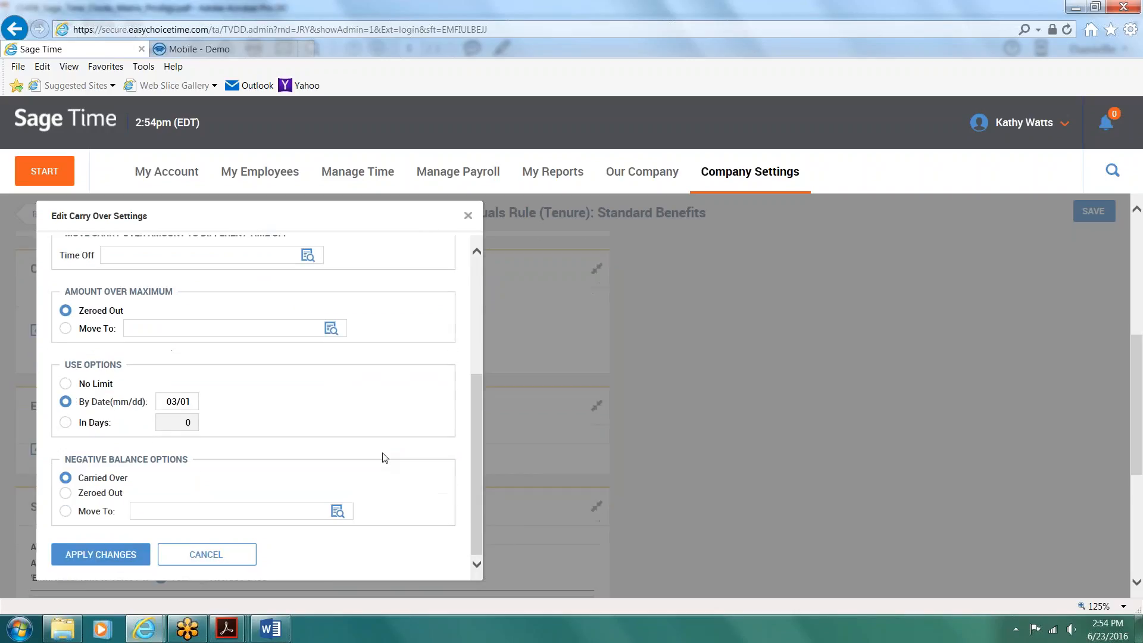
pyautogui.moveTo(383, 457); pyautogui.dragTo(231, 406)
pyautogui.click(231, 406)
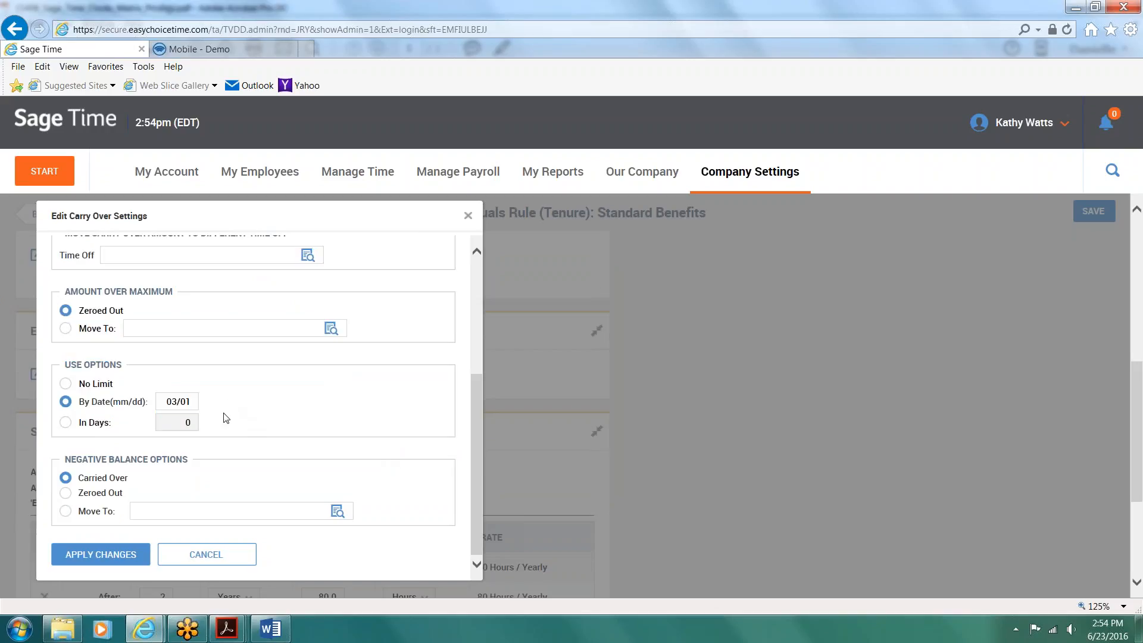
pyautogui.moveTo(185, 460); pyautogui.dragTo(84, 462)
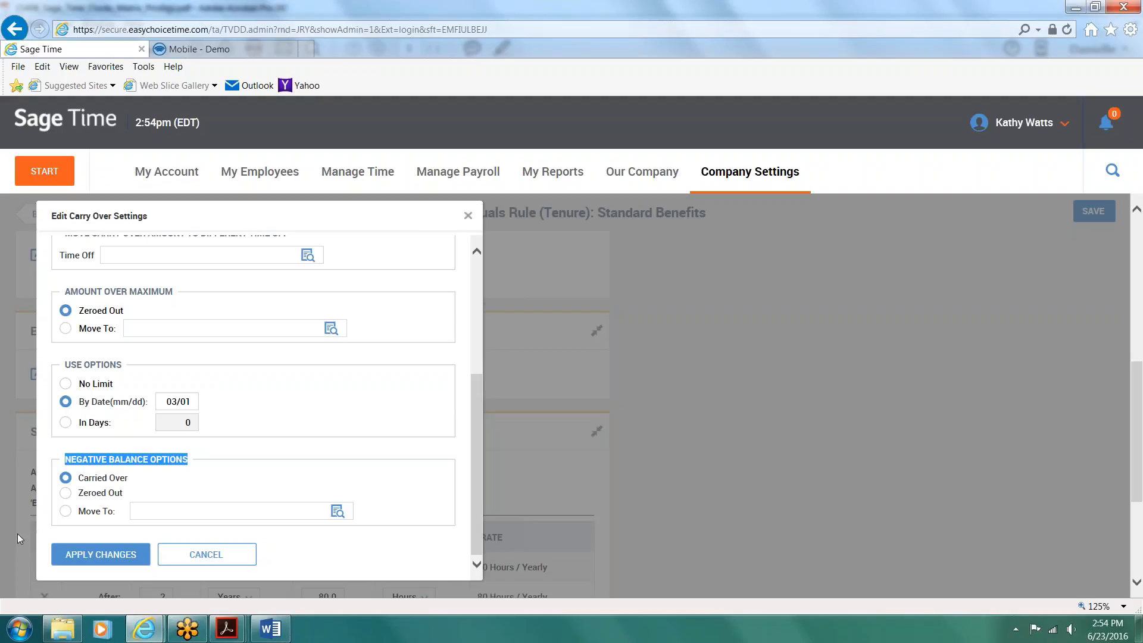
pyautogui.click(201, 557)
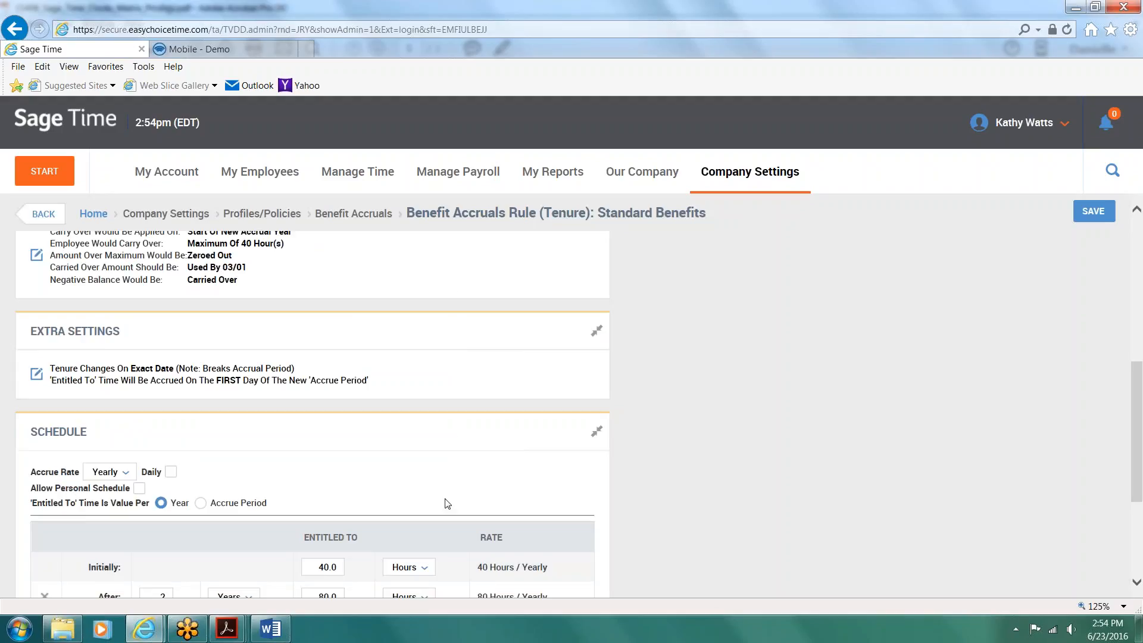
# Step: Review the Vacation rule's tenure schedule and view the available accrue rate options, keeping the current selection
pyautogui.scroll(-3, 532, 478)
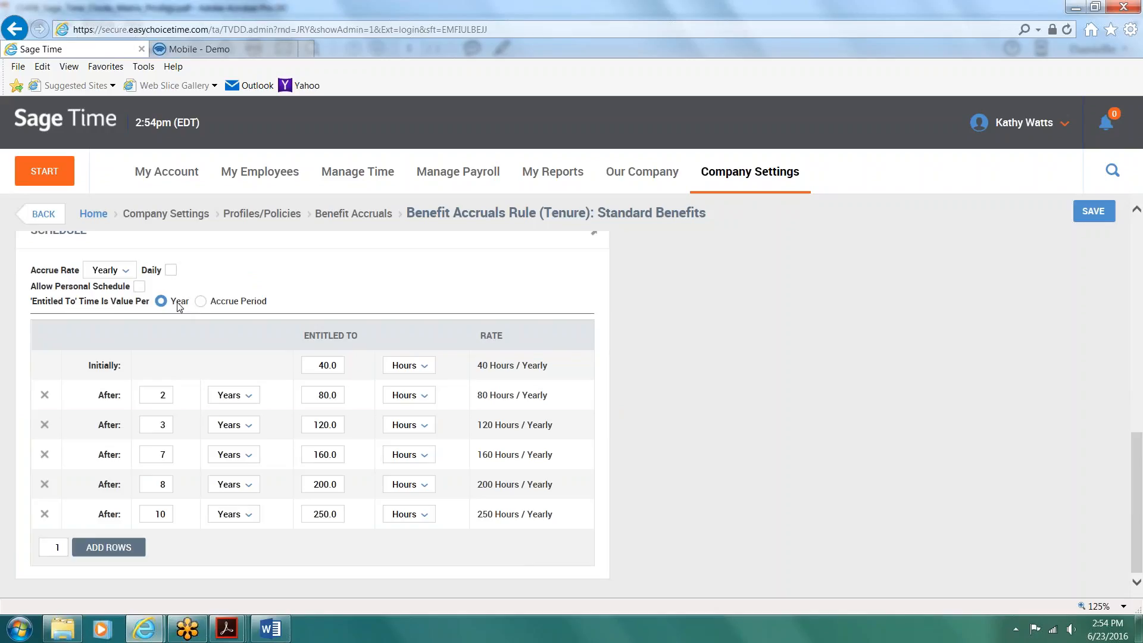
pyautogui.click(130, 273)
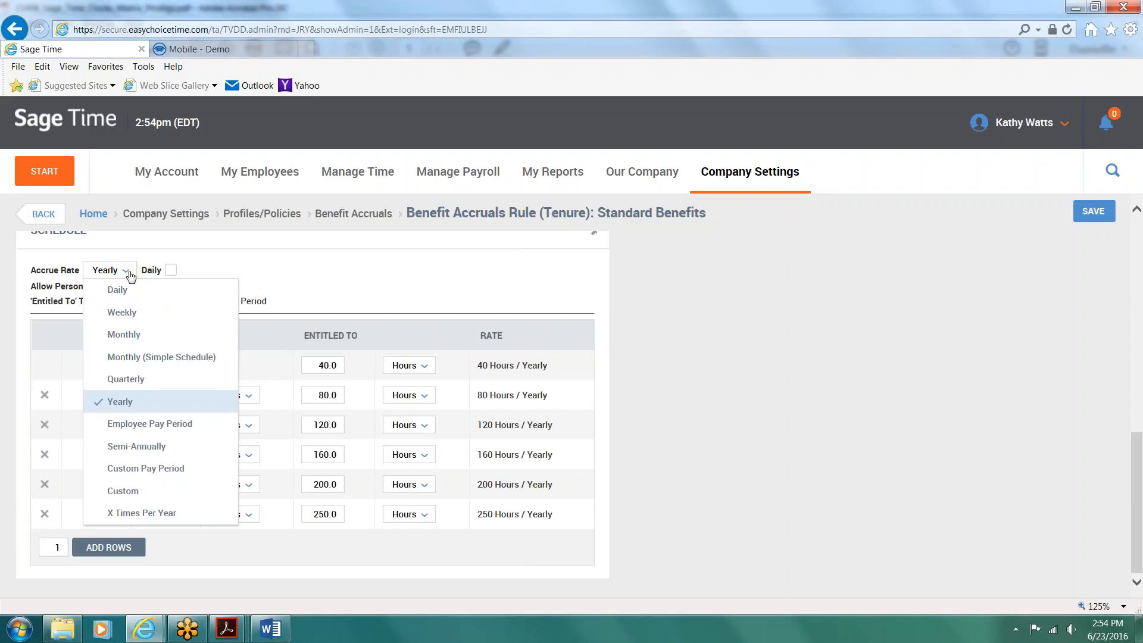
pyautogui.click(390, 296)
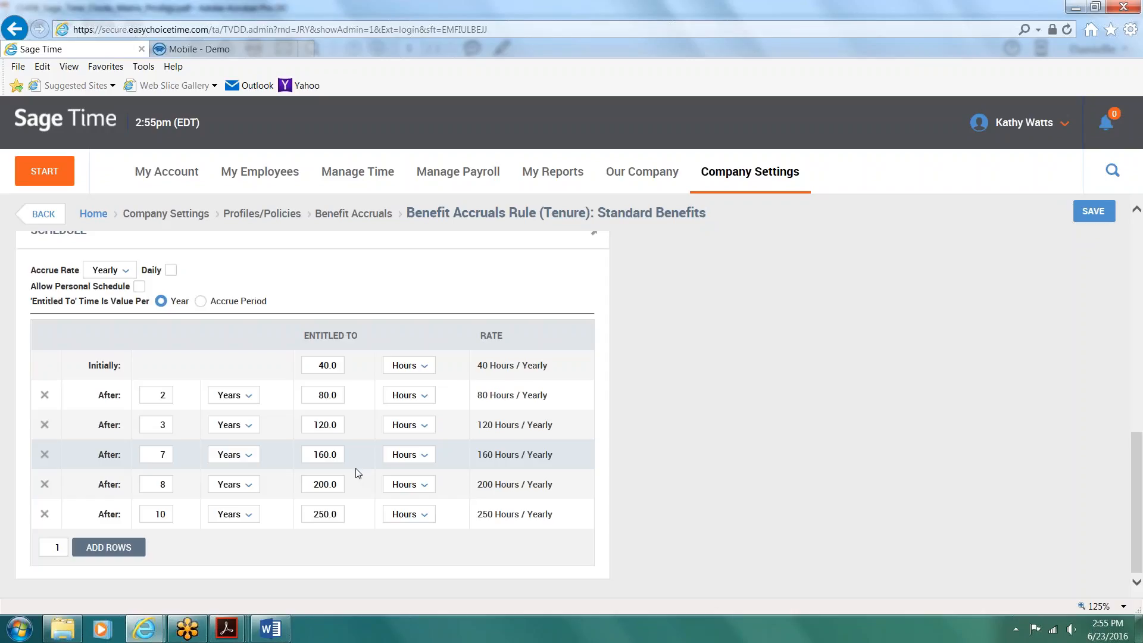
# Step: Go to the company's holiday tables and open the one named Holiday Table
pyautogui.click(760, 174)
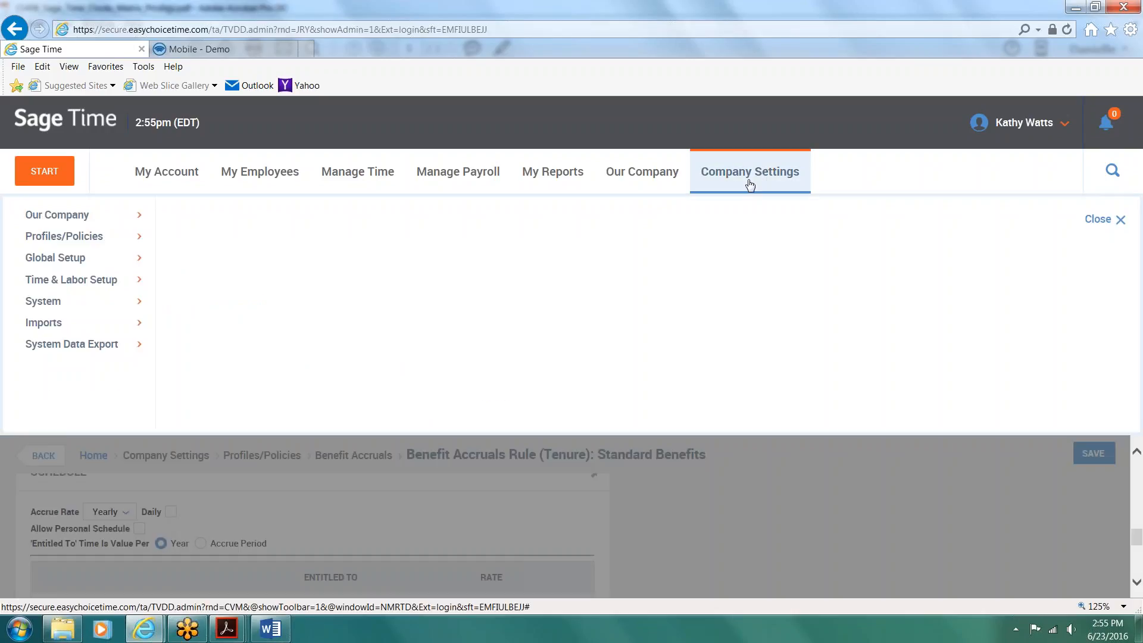
pyautogui.click(69, 236)
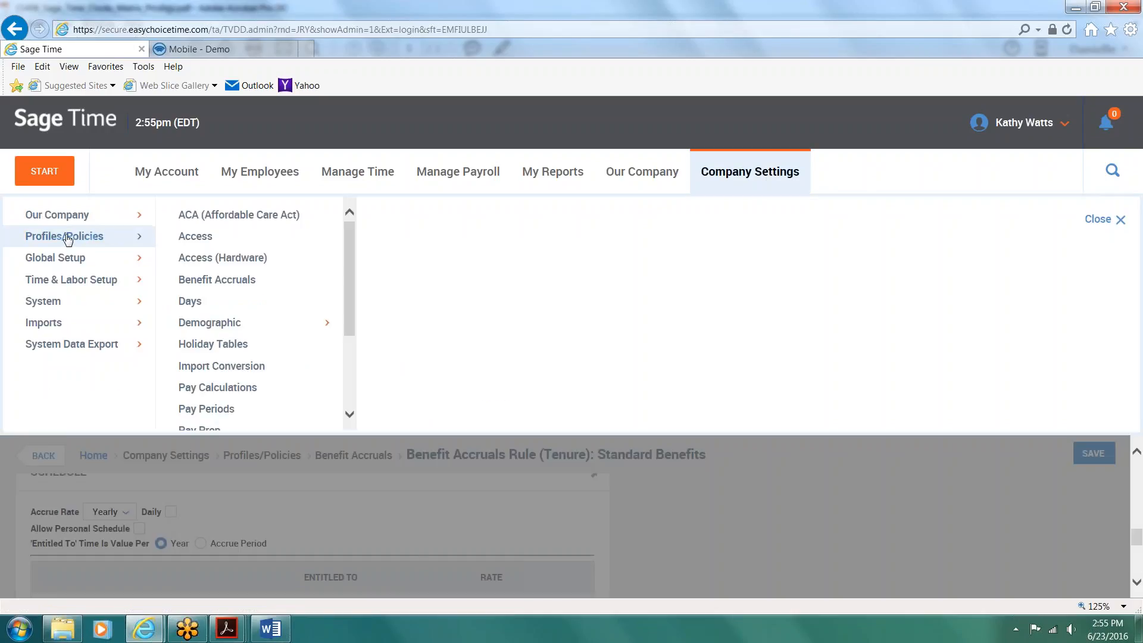
pyautogui.click(230, 343)
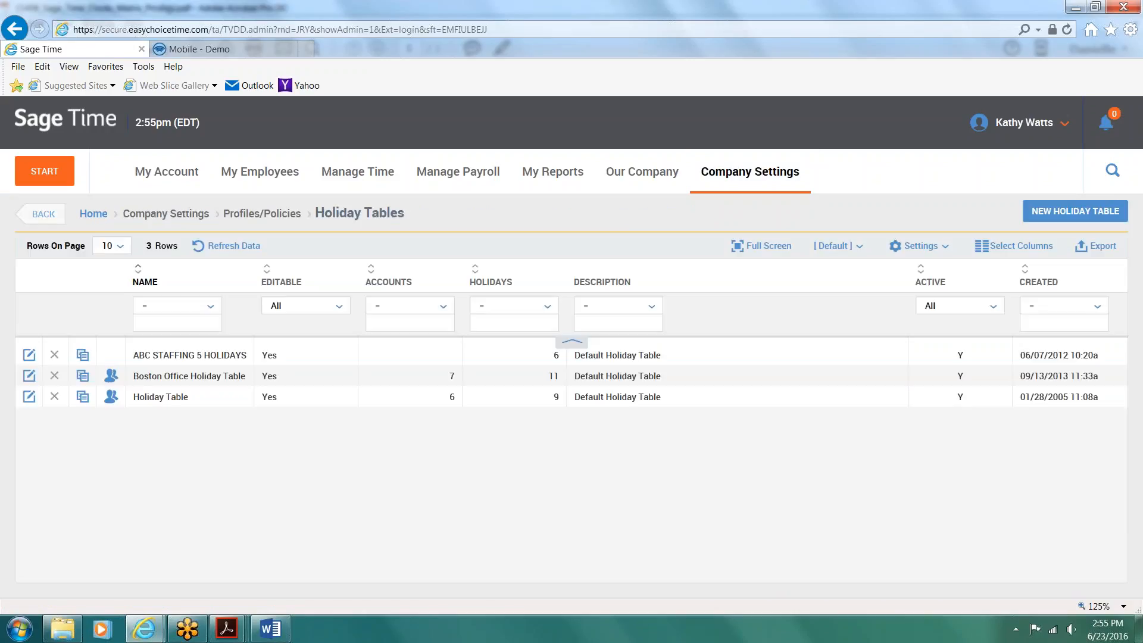
pyautogui.click(28, 397)
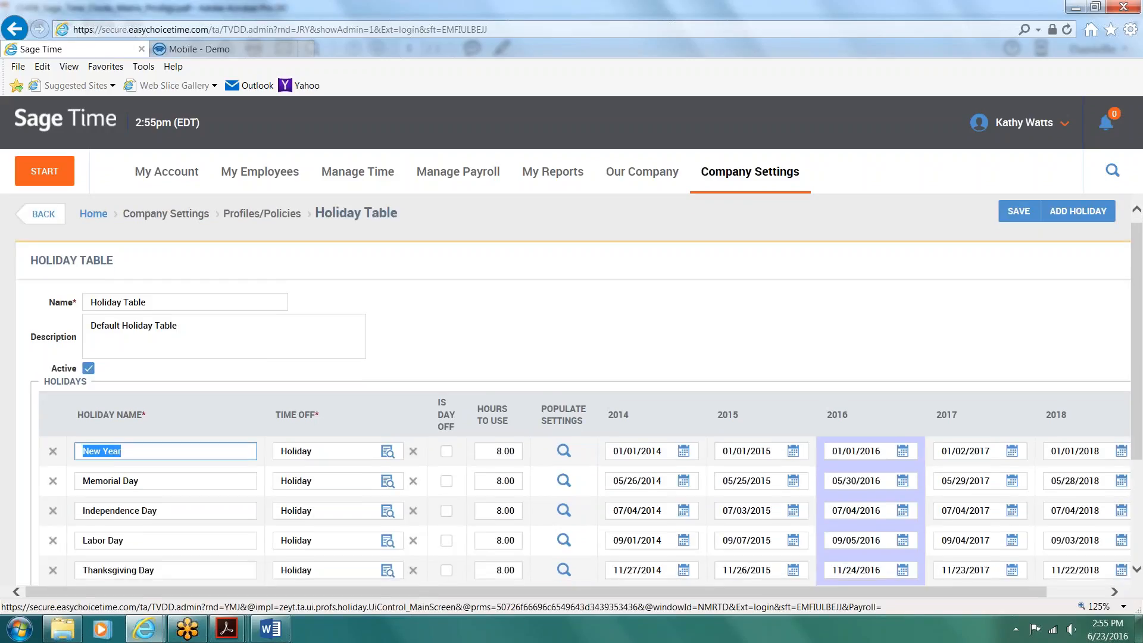
# Step: View the auto populate settings for Memorial Day and New Year in the holiday table, closing each without changes
pyautogui.scroll(-1, 580, 408)
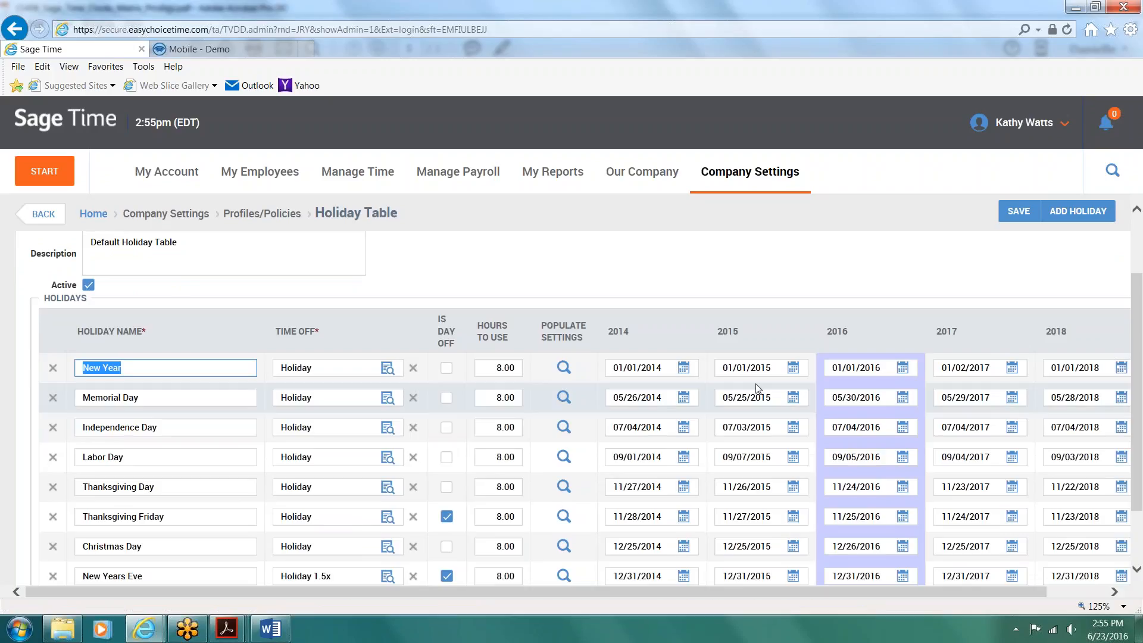
pyautogui.click(563, 398)
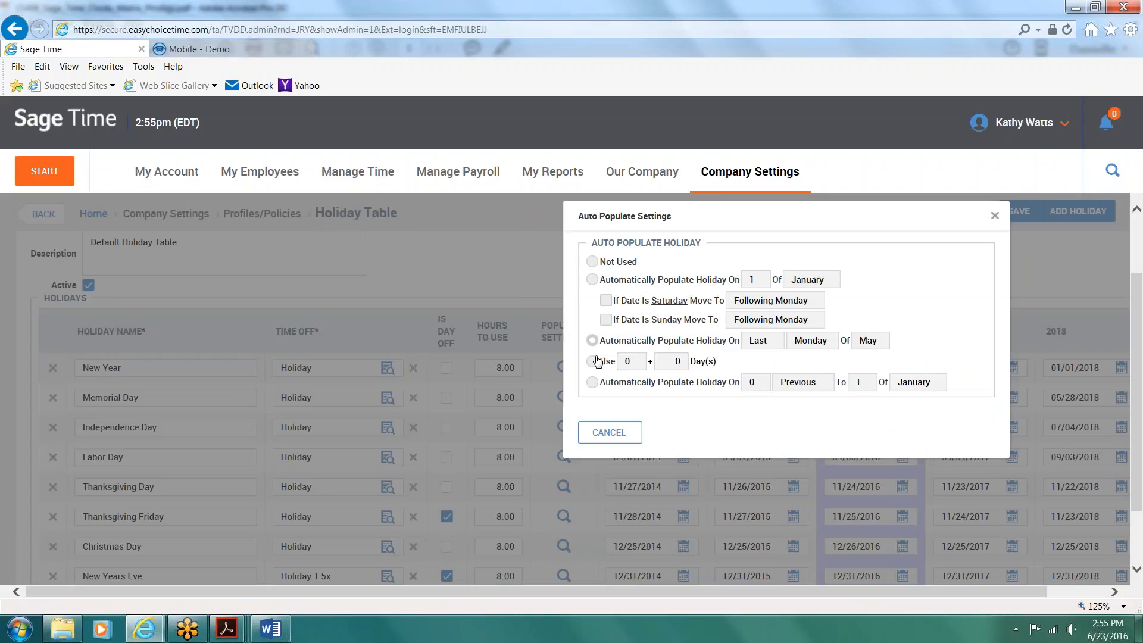
pyautogui.moveTo(599, 343); pyautogui.dragTo(736, 345)
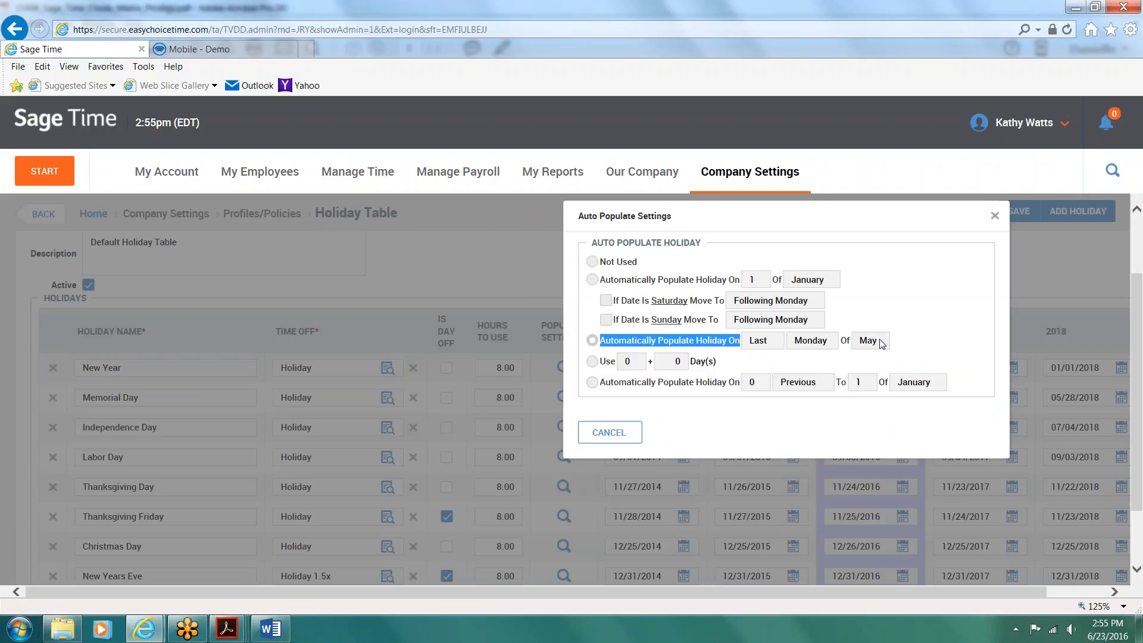
pyautogui.click(1037, 284)
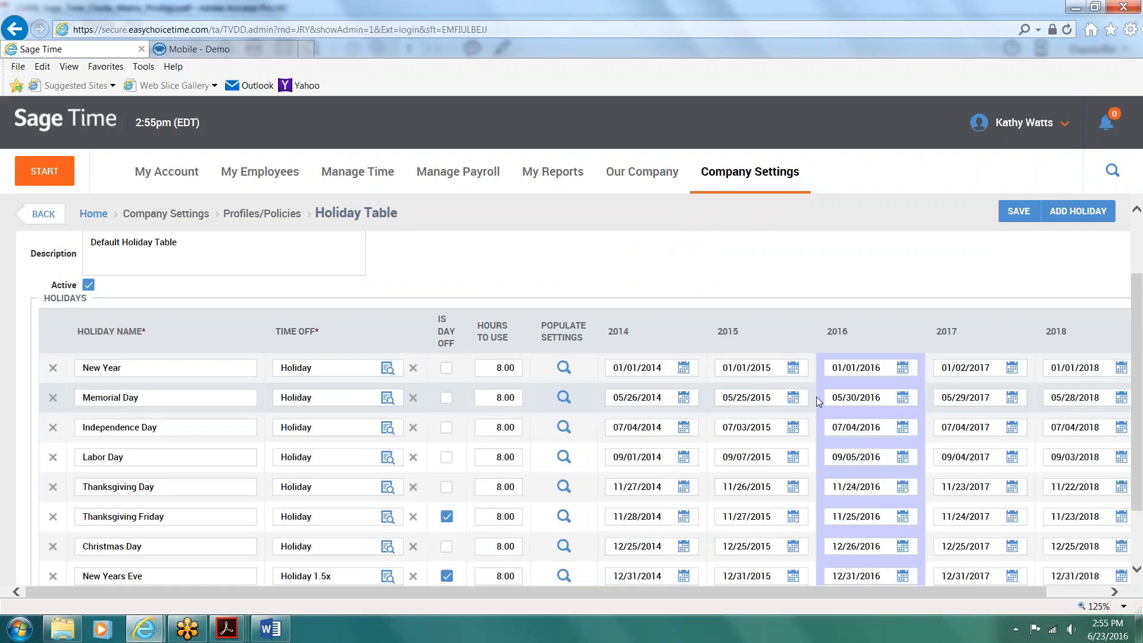
pyautogui.click(564, 368)
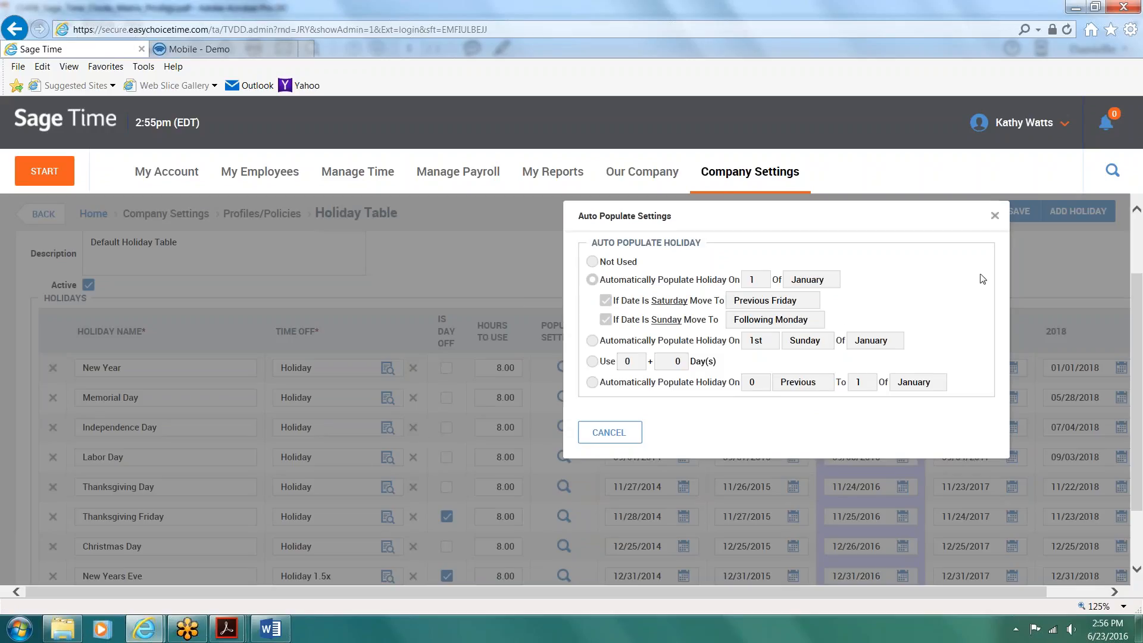
pyautogui.click(995, 216)
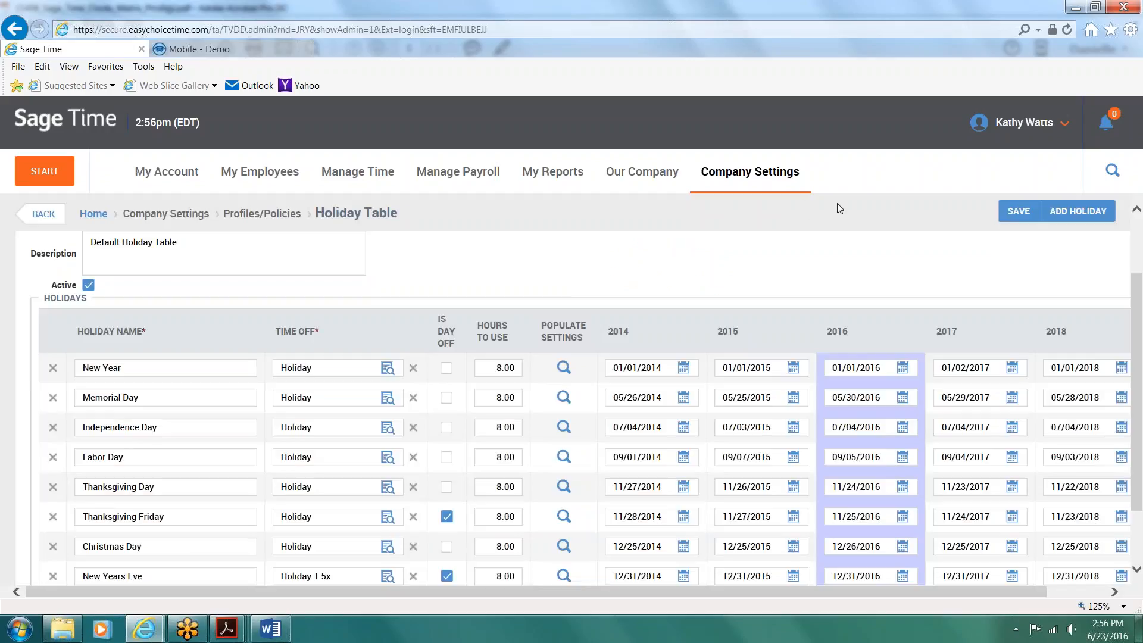
# Step: Go to the company pay calculations profiles and open the Standard Overtime Rules profile
pyautogui.click(737, 185)
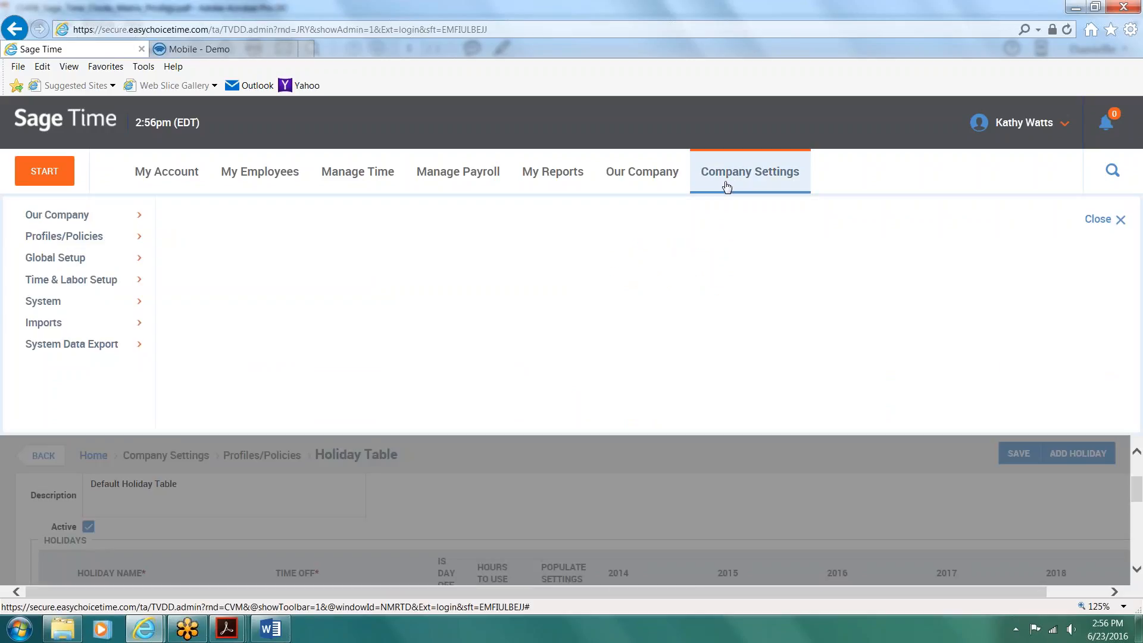
pyautogui.click(79, 238)
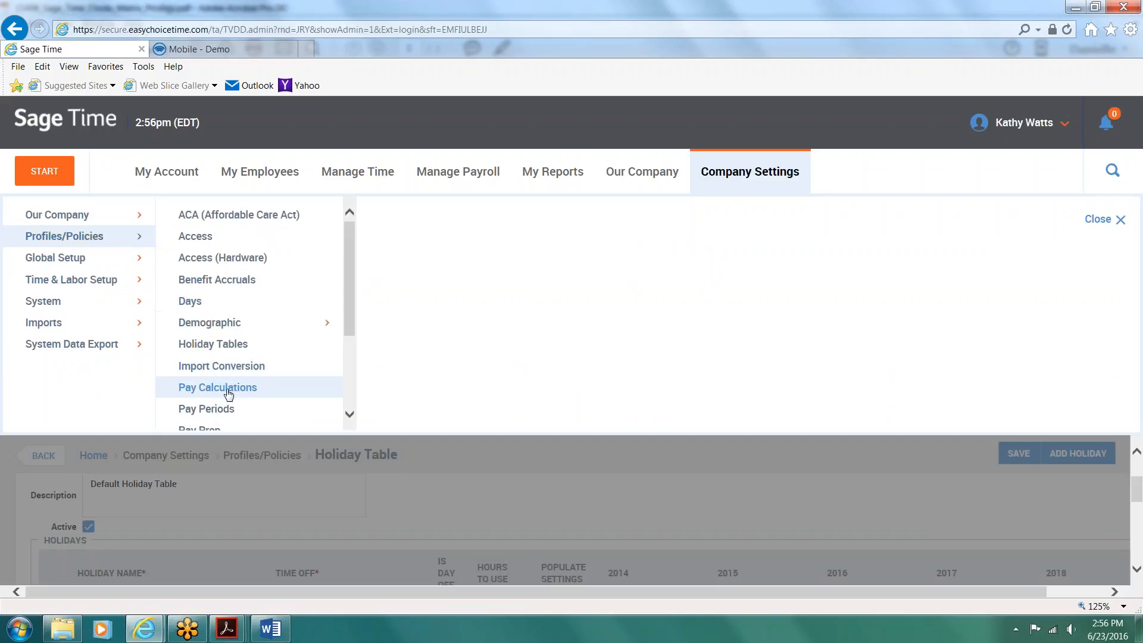
pyautogui.click(228, 393)
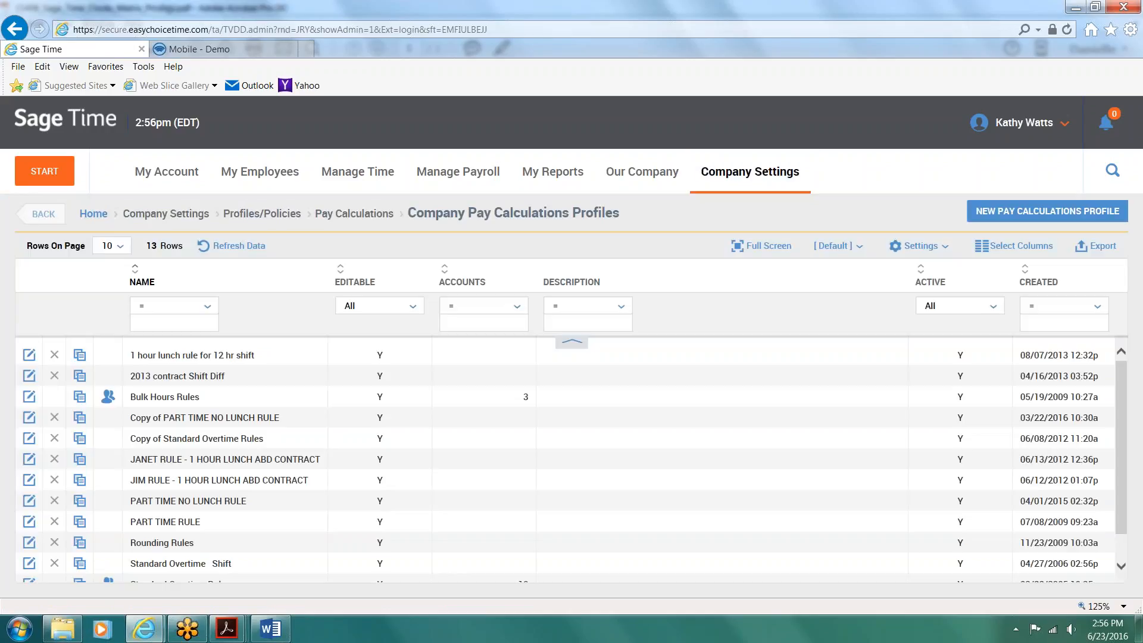
pyautogui.scroll(-1, 572, 459)
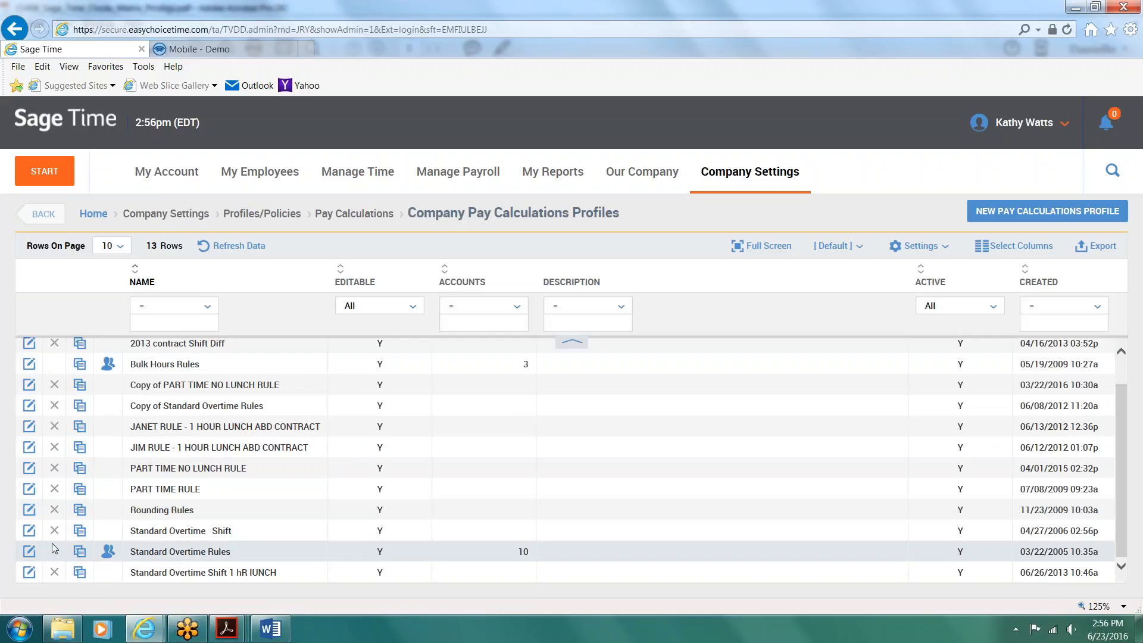
pyautogui.click(29, 551)
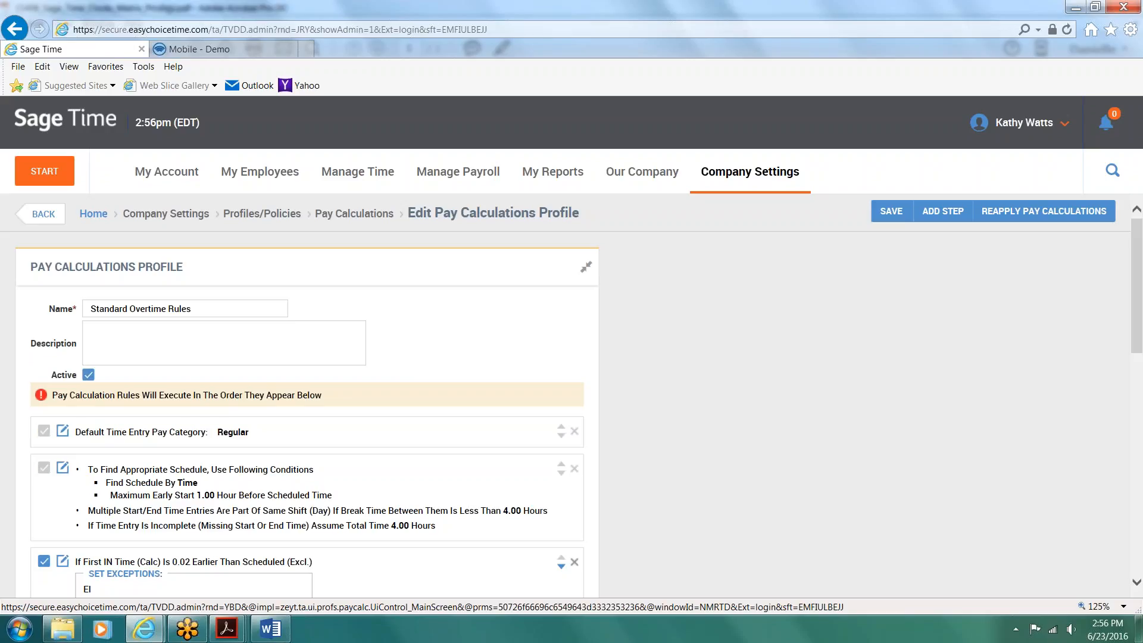
# Step: Review the pay calculation steps that can be added to the profile, from breaks and exceptions to shift premiums, and close the list without adding any
pyautogui.click(947, 212)
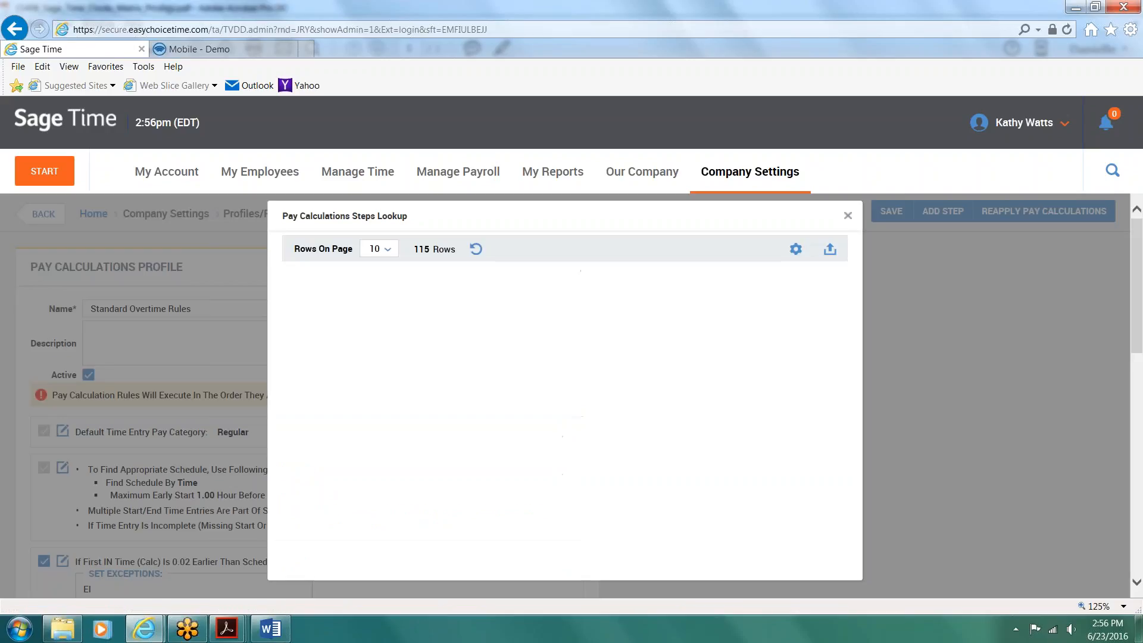
pyautogui.scroll(-1, 701, 429)
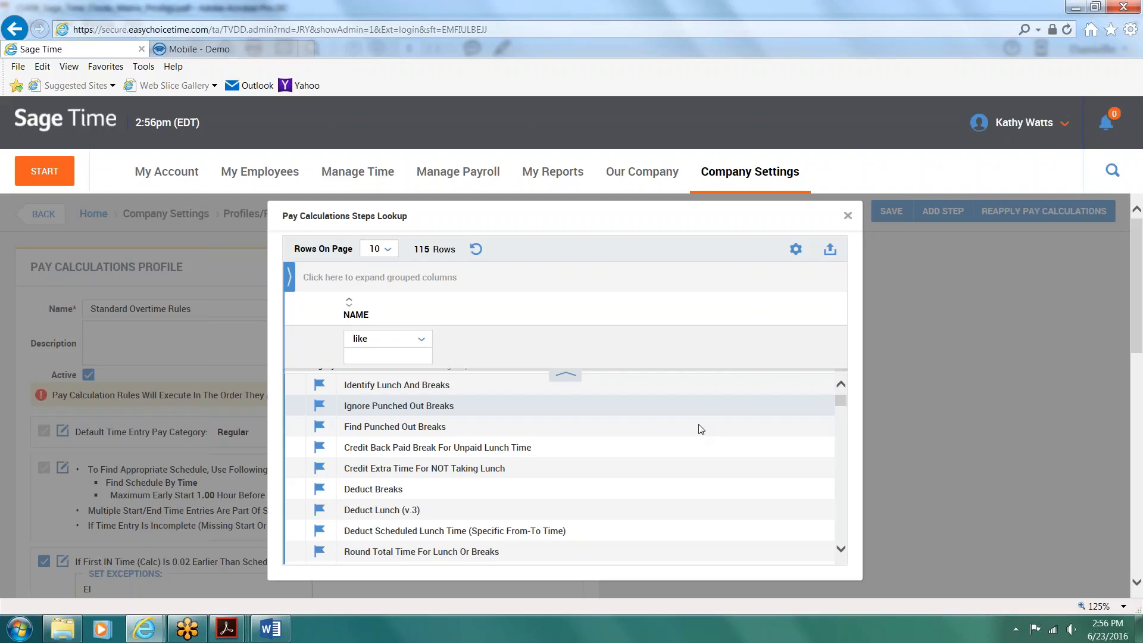
pyautogui.scroll(-2, 701, 429)
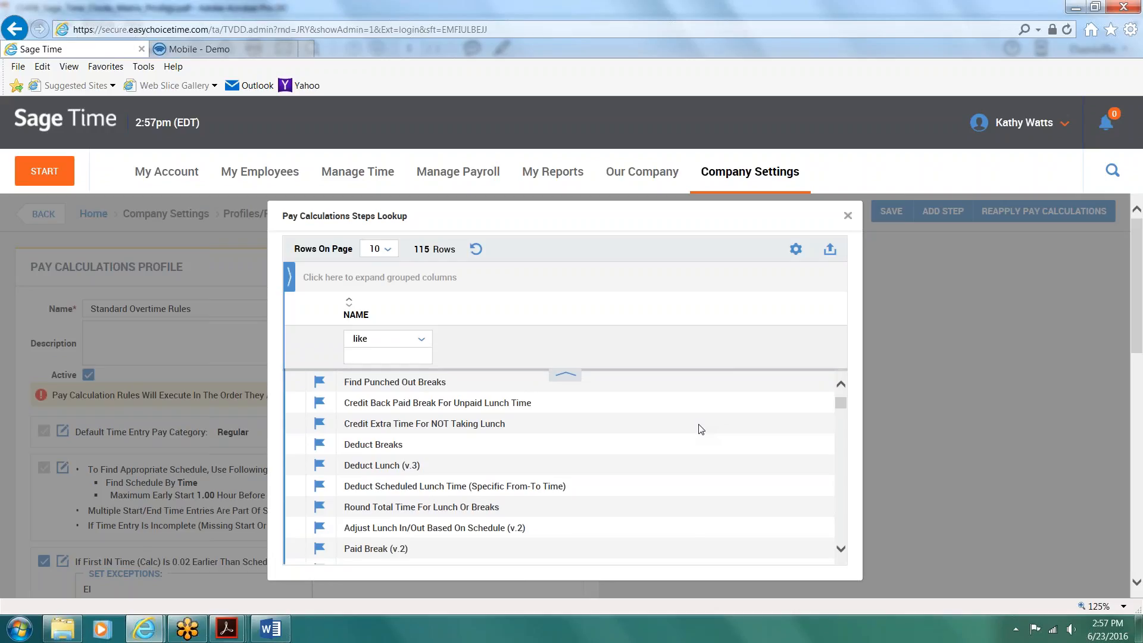
pyautogui.scroll(-3, 701, 429)
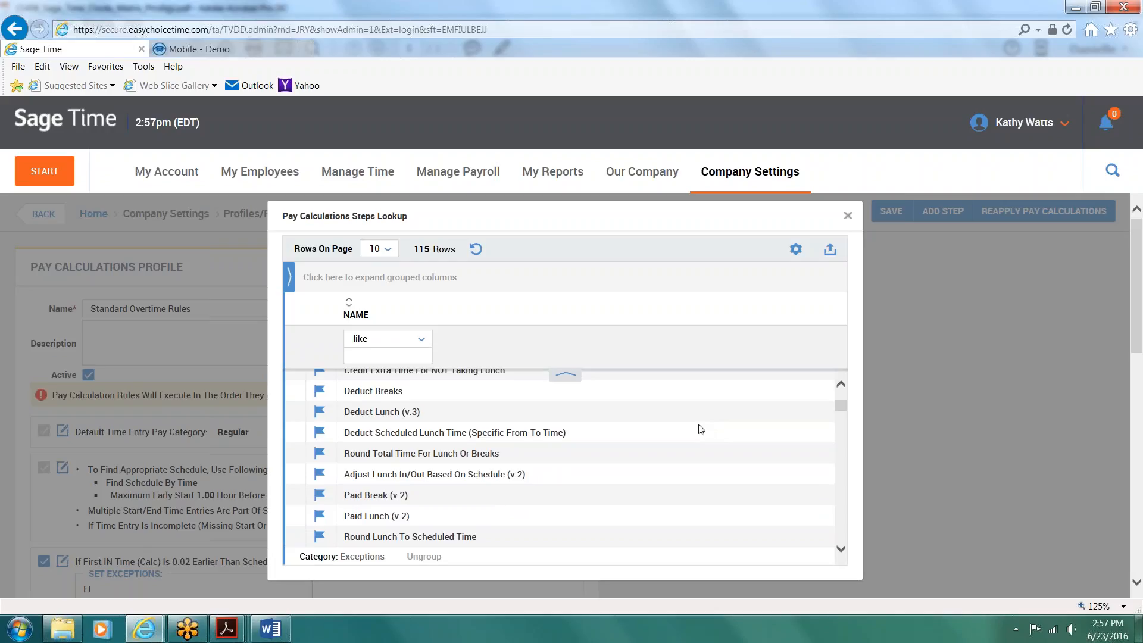
pyautogui.scroll(-5, 701, 429)
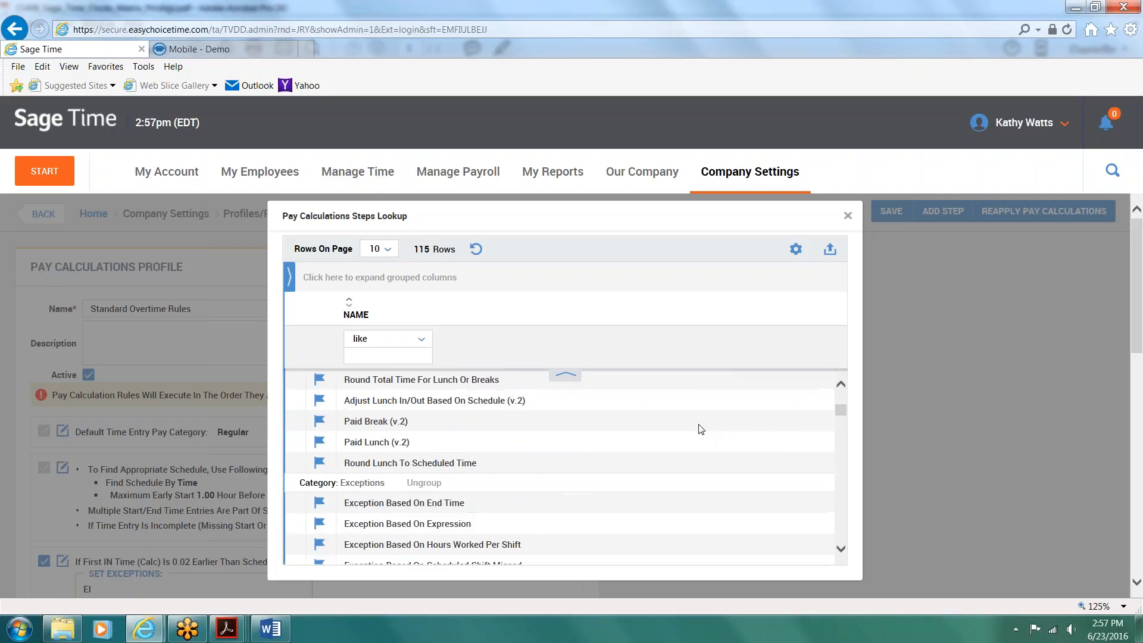
pyautogui.scroll(-2, 701, 429)
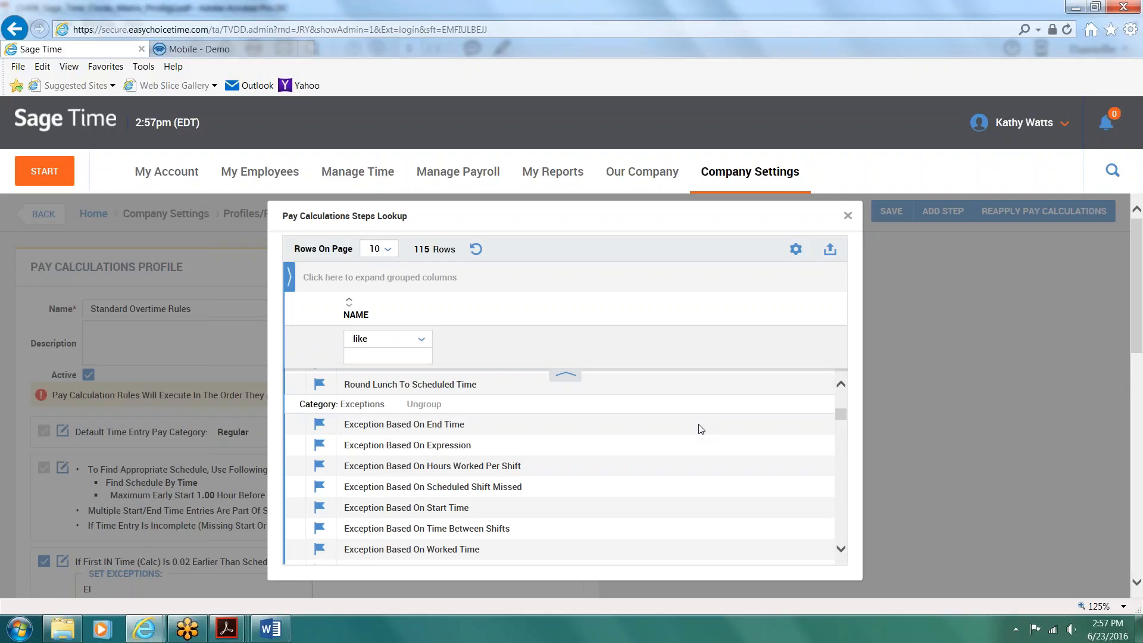
pyautogui.scroll(-1, 710, 485)
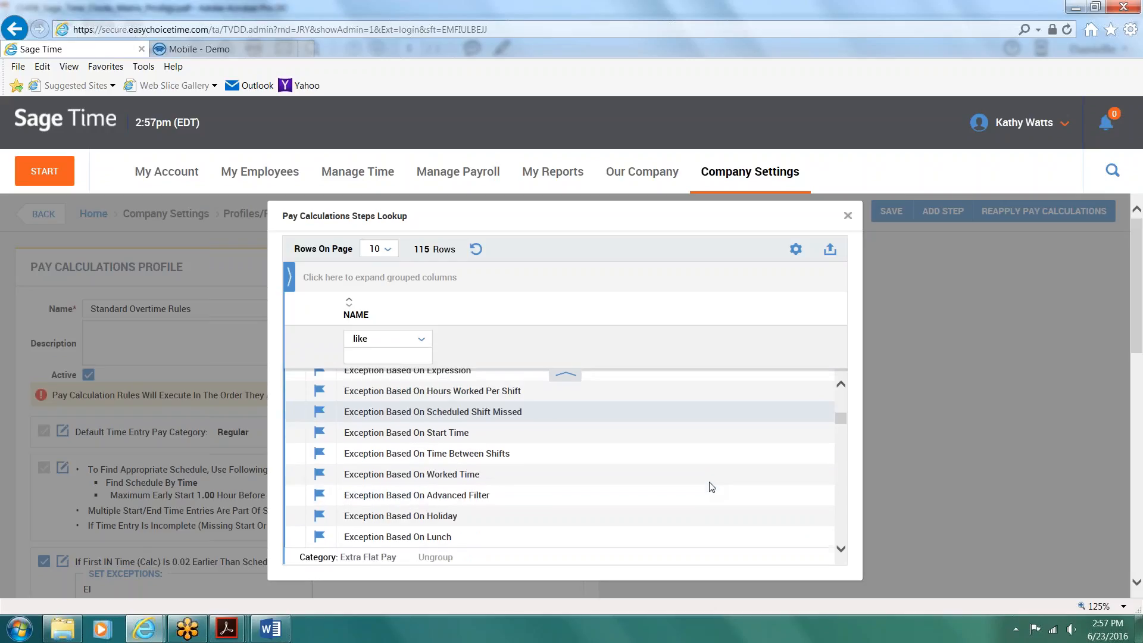
pyautogui.scroll(-2, 711, 487)
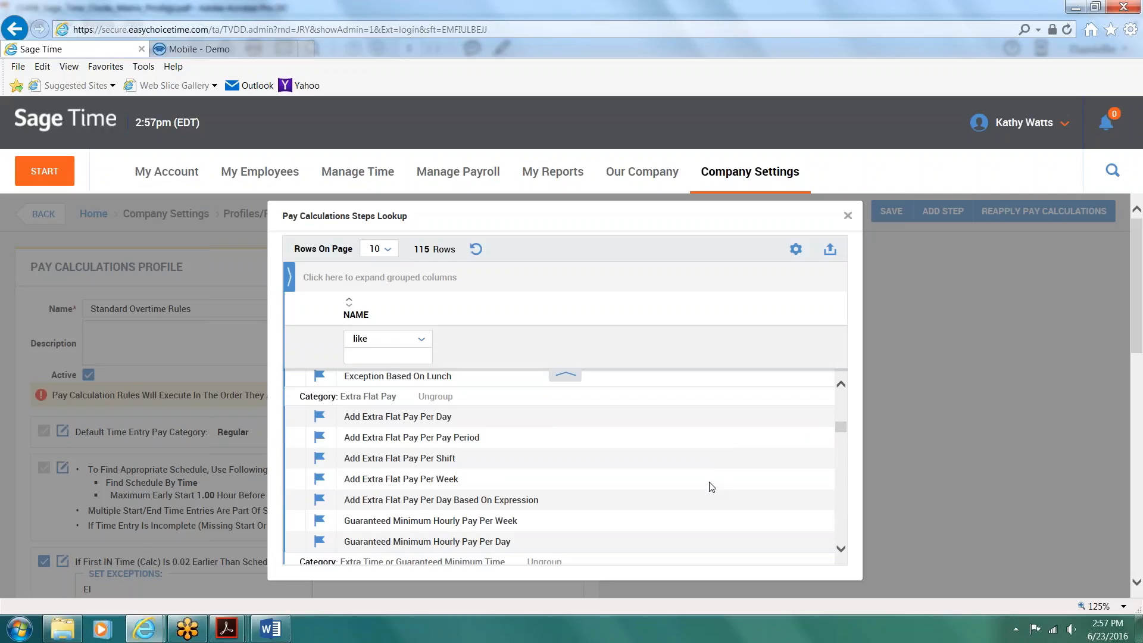
pyautogui.scroll(-2, 712, 487)
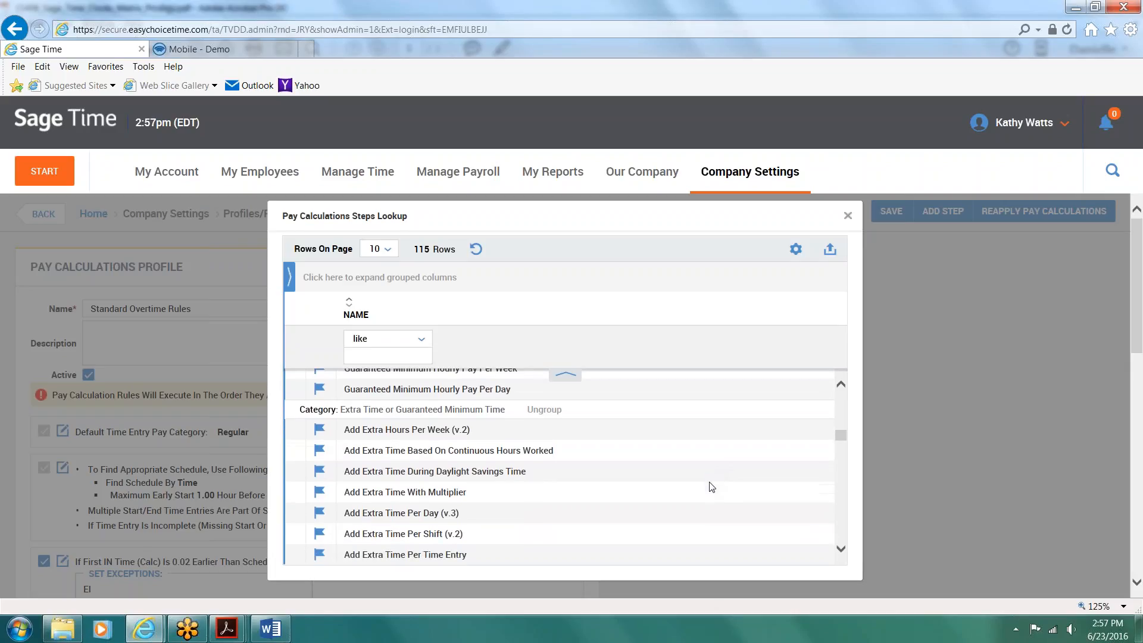
pyautogui.scroll(-1, 711, 487)
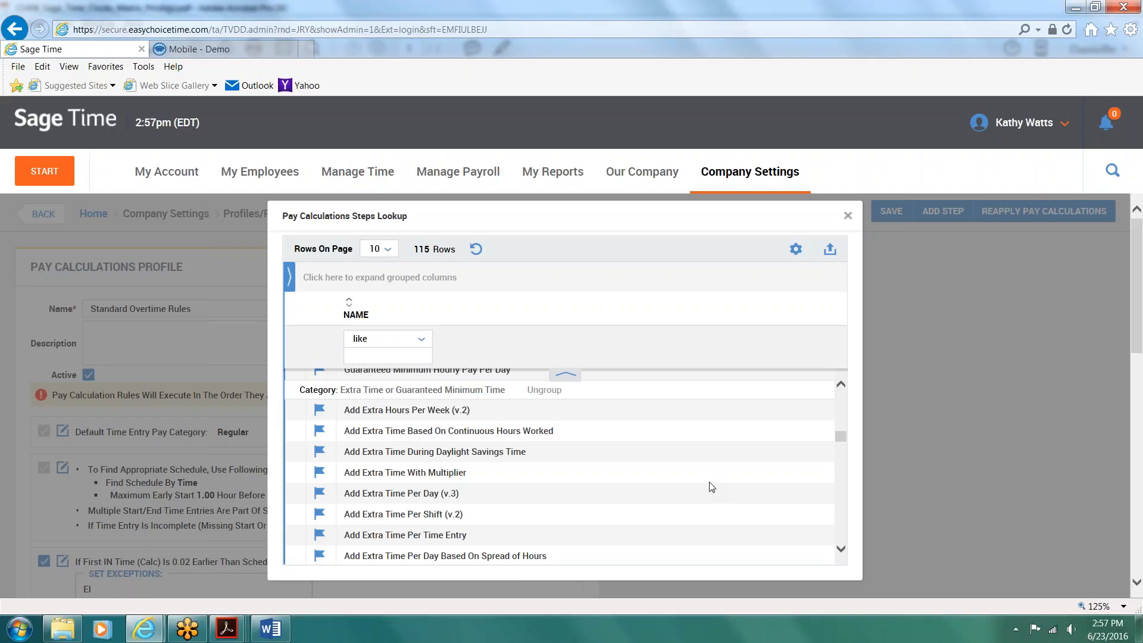
pyautogui.scroll(-10, 711, 487)
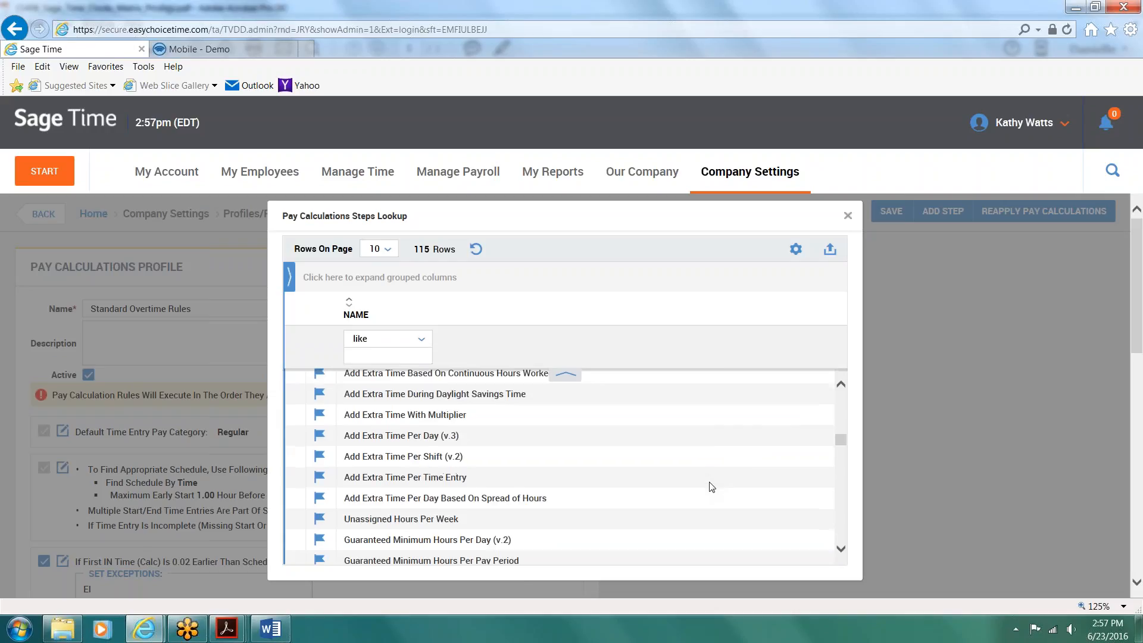
pyautogui.scroll(-3, 711, 487)
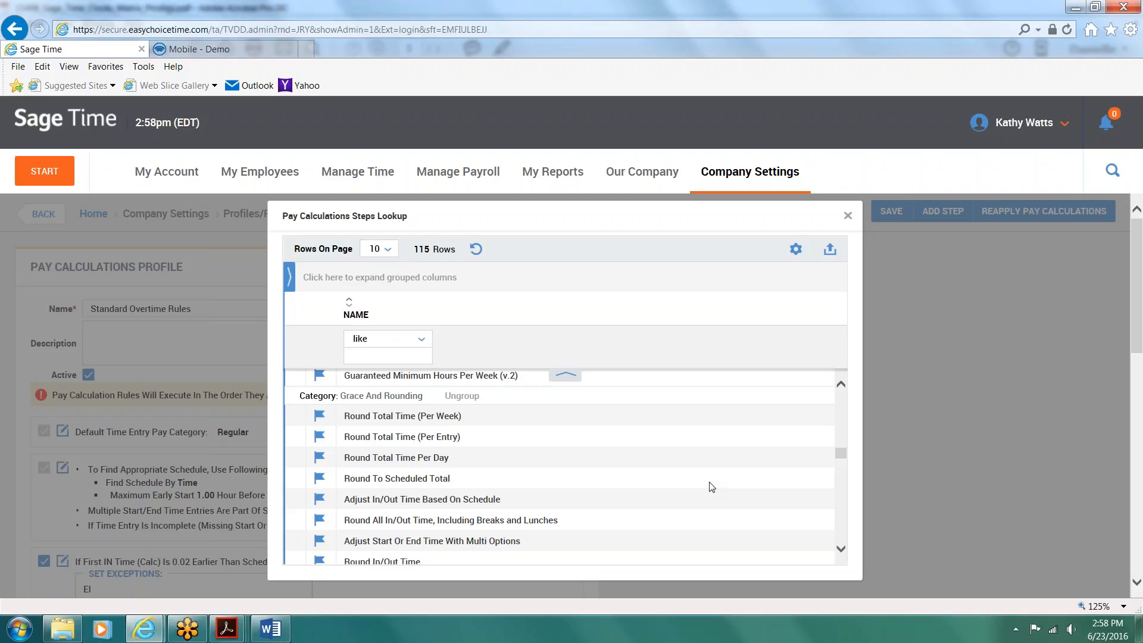
pyautogui.scroll(-8, 712, 487)
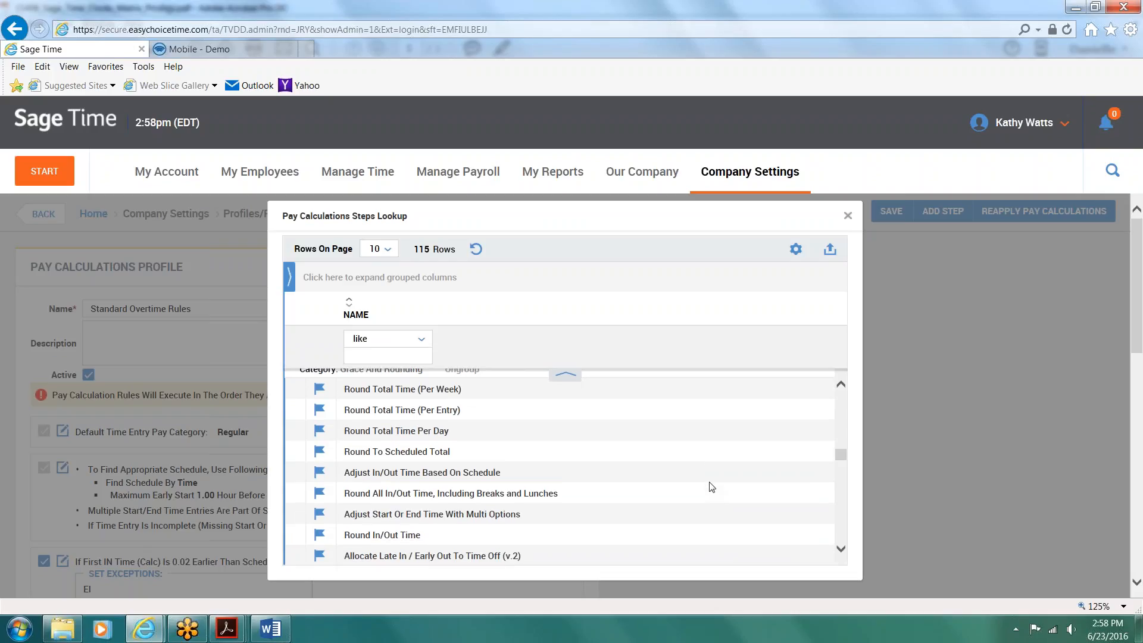
pyautogui.scroll(-4, 712, 487)
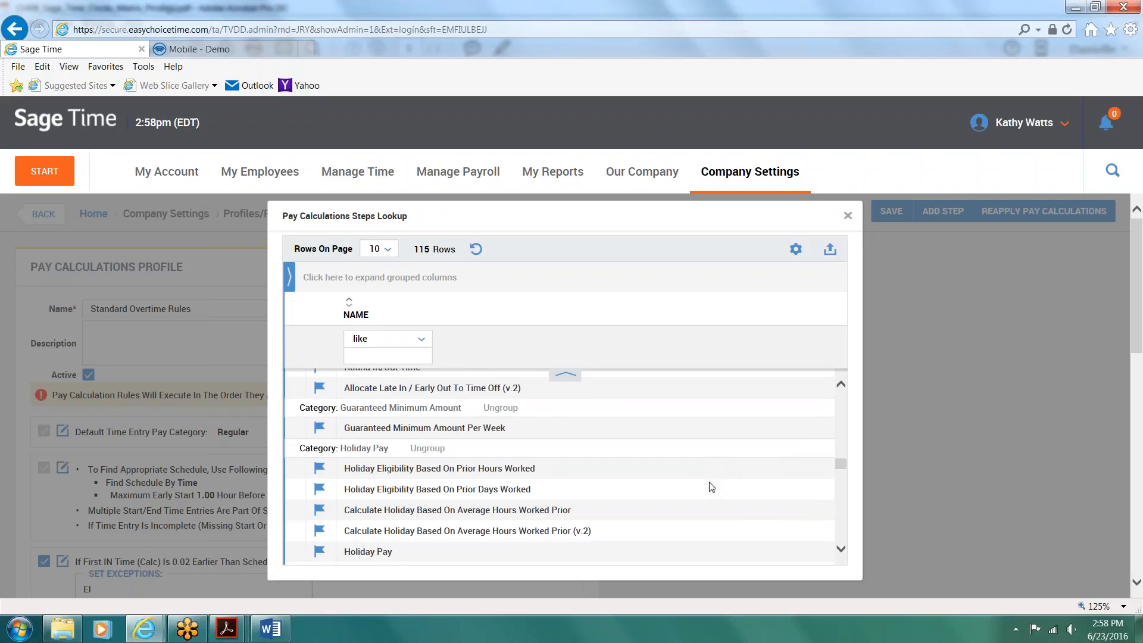
pyautogui.scroll(-1, 712, 487)
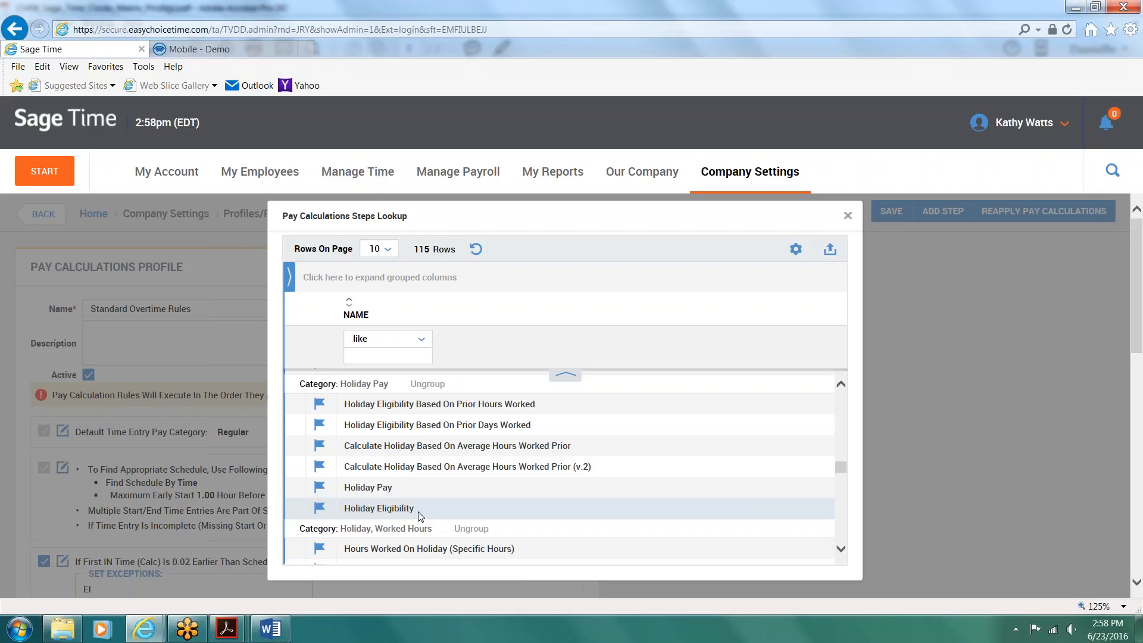
pyautogui.scroll(-3, 420, 516)
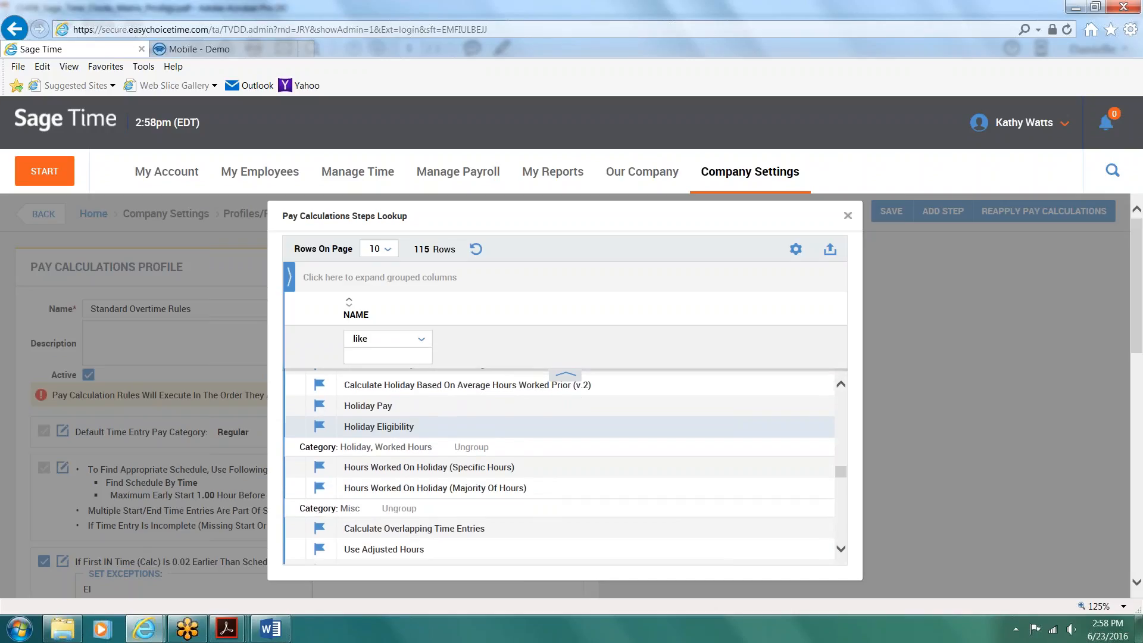
pyautogui.scroll(-1, 604, 508)
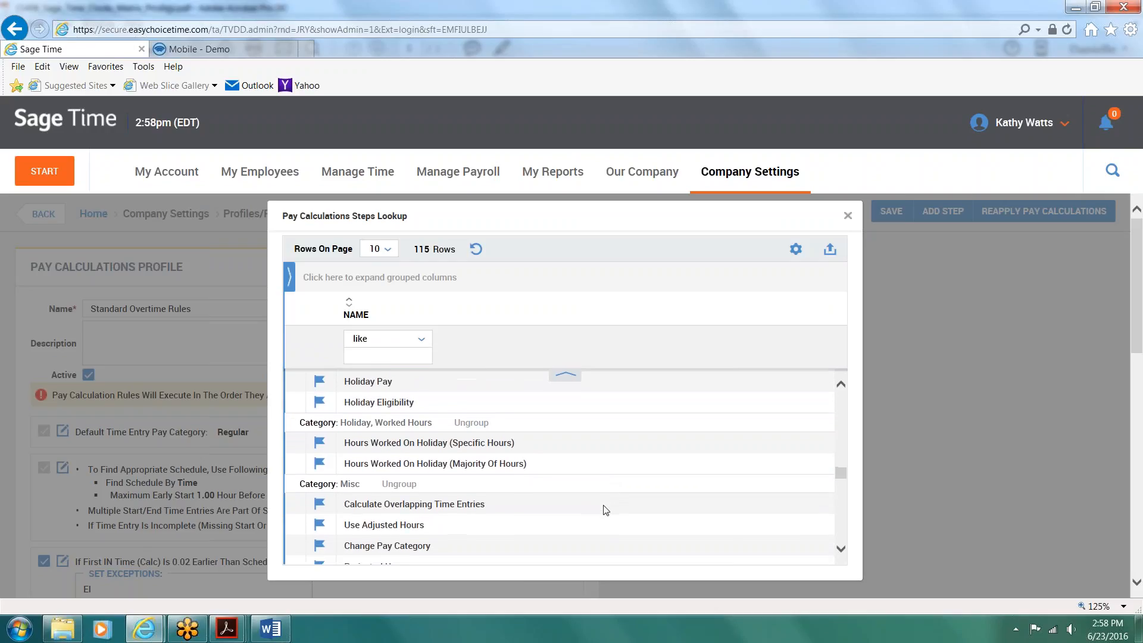
pyautogui.scroll(-10, 606, 510)
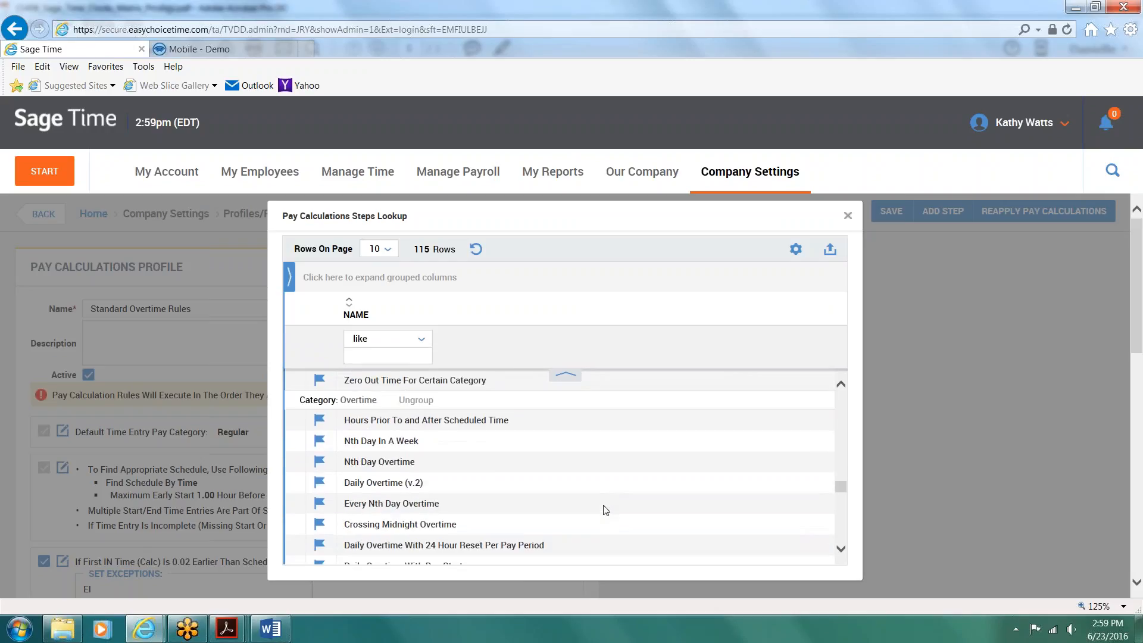
pyautogui.scroll(-1, 606, 511)
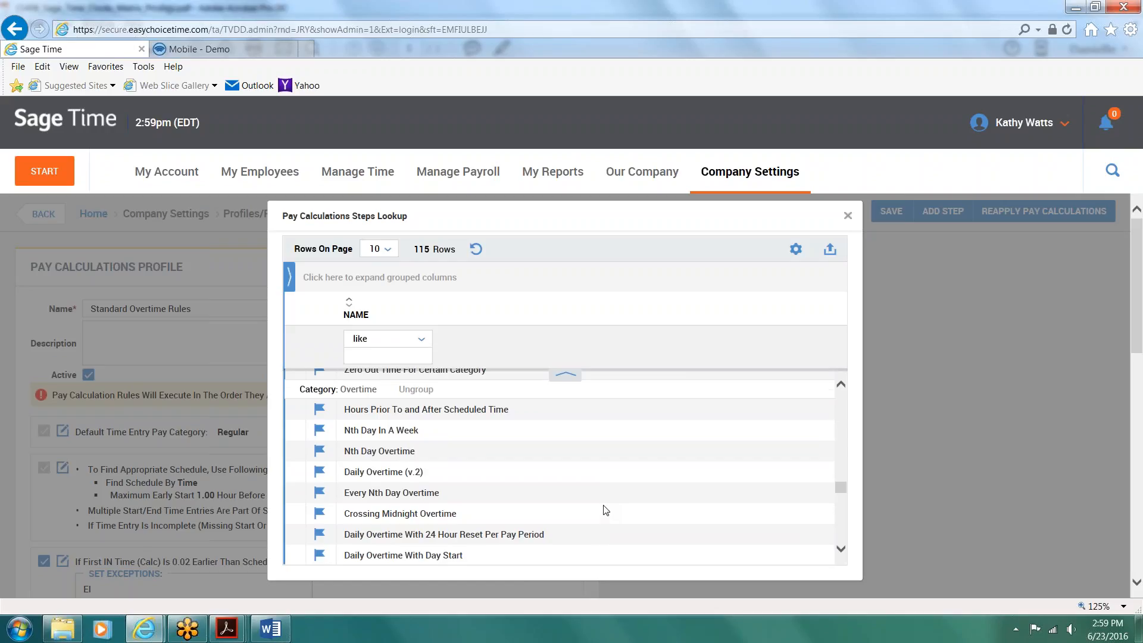
pyautogui.scroll(-10, 605, 511)
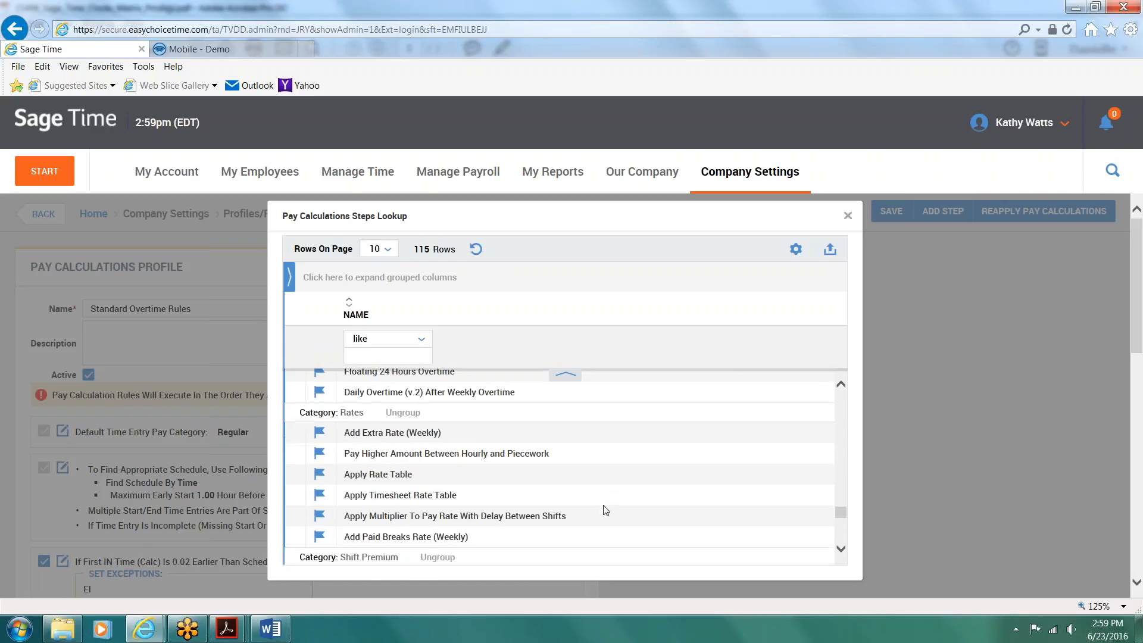
pyautogui.scroll(-1, 606, 510)
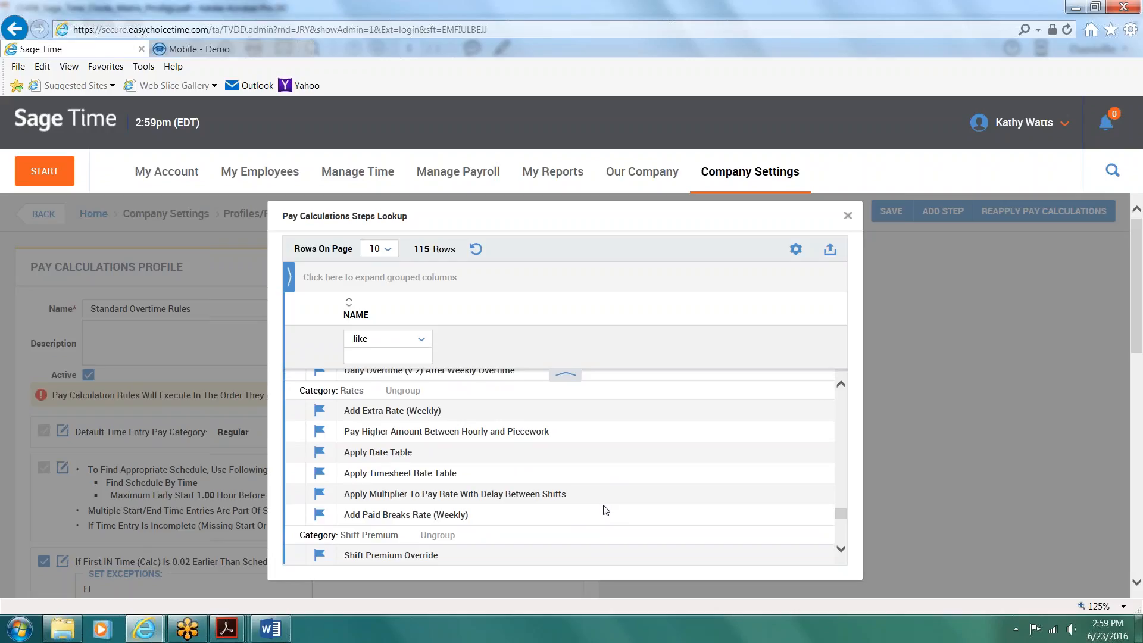
pyautogui.scroll(-4, 606, 510)
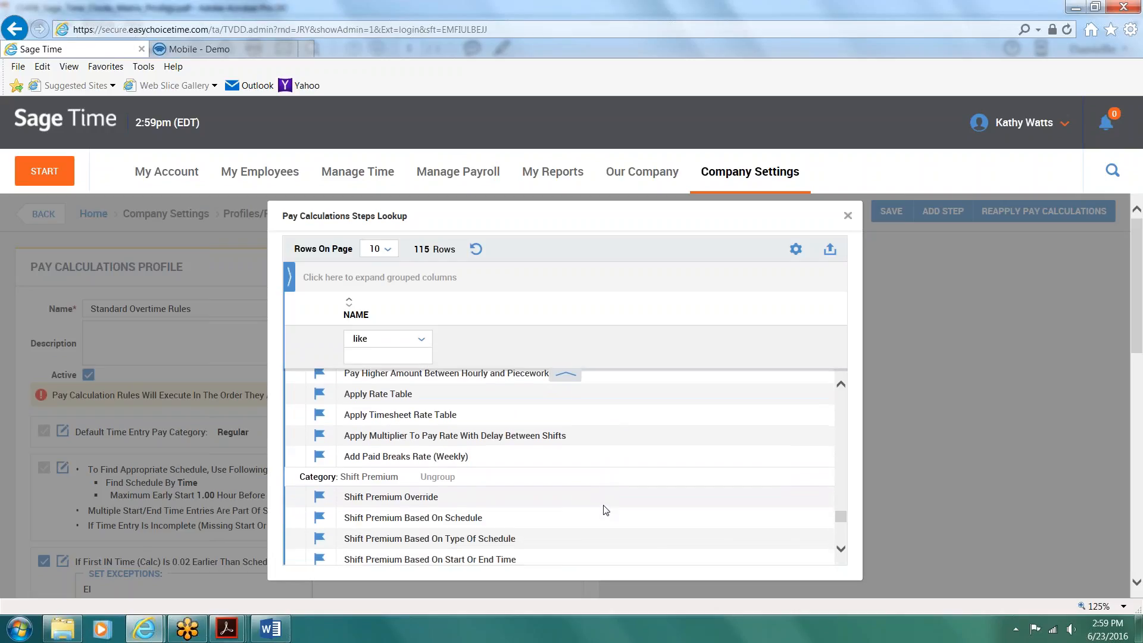
pyautogui.scroll(-3, 605, 510)
pyautogui.scroll(2, 606, 510)
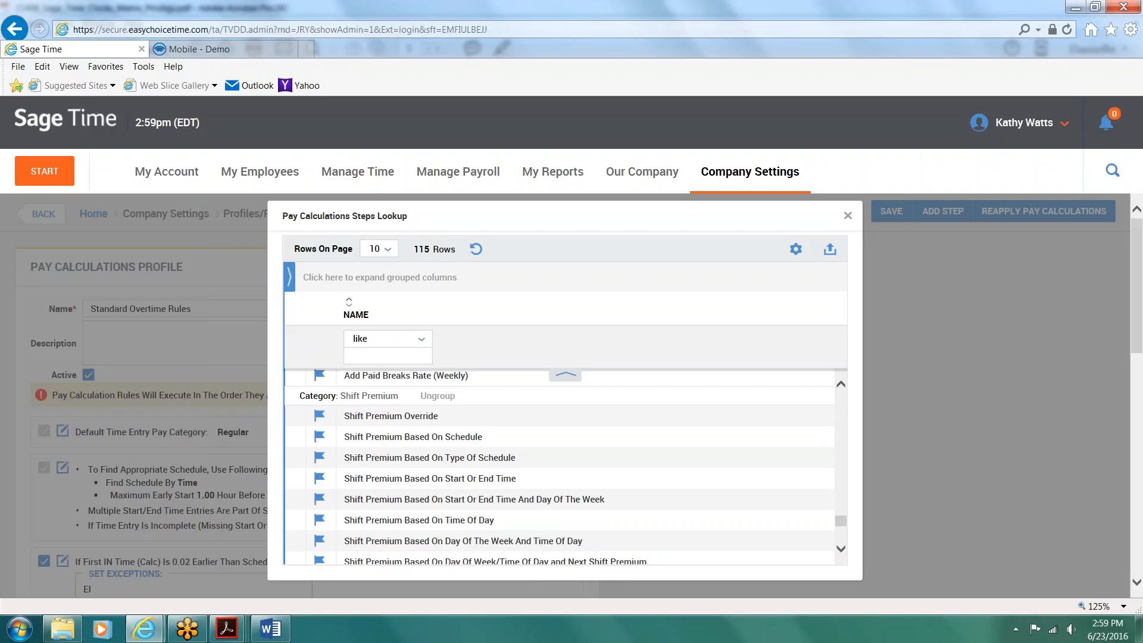
pyautogui.click(848, 216)
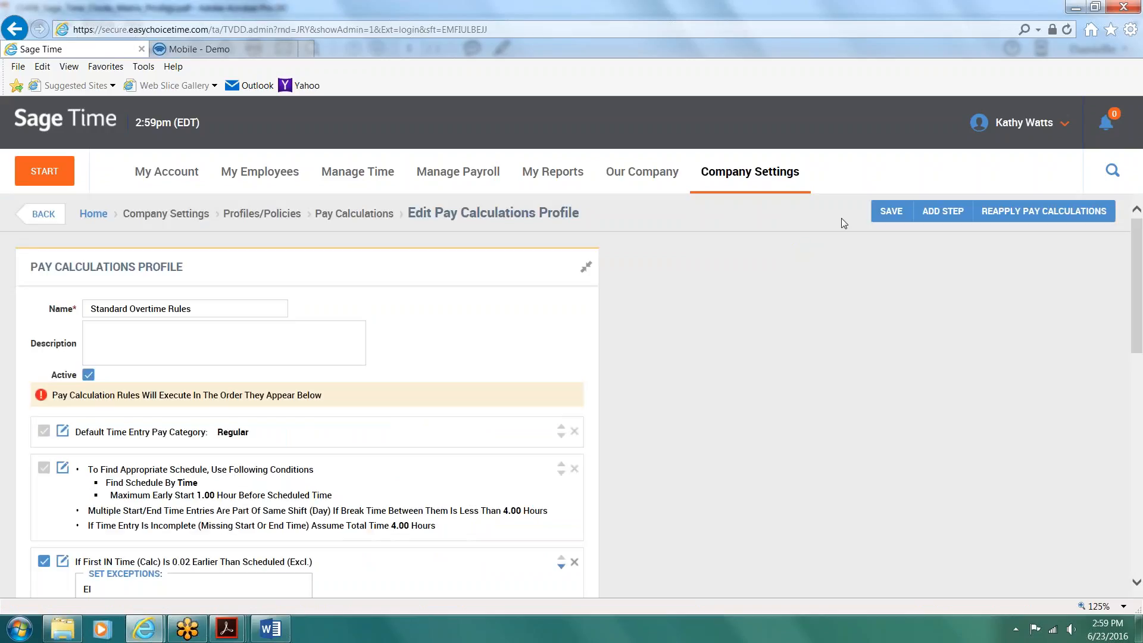
# Step: Go to the company's employee timesheets listed by pay period
pyautogui.click(362, 171)
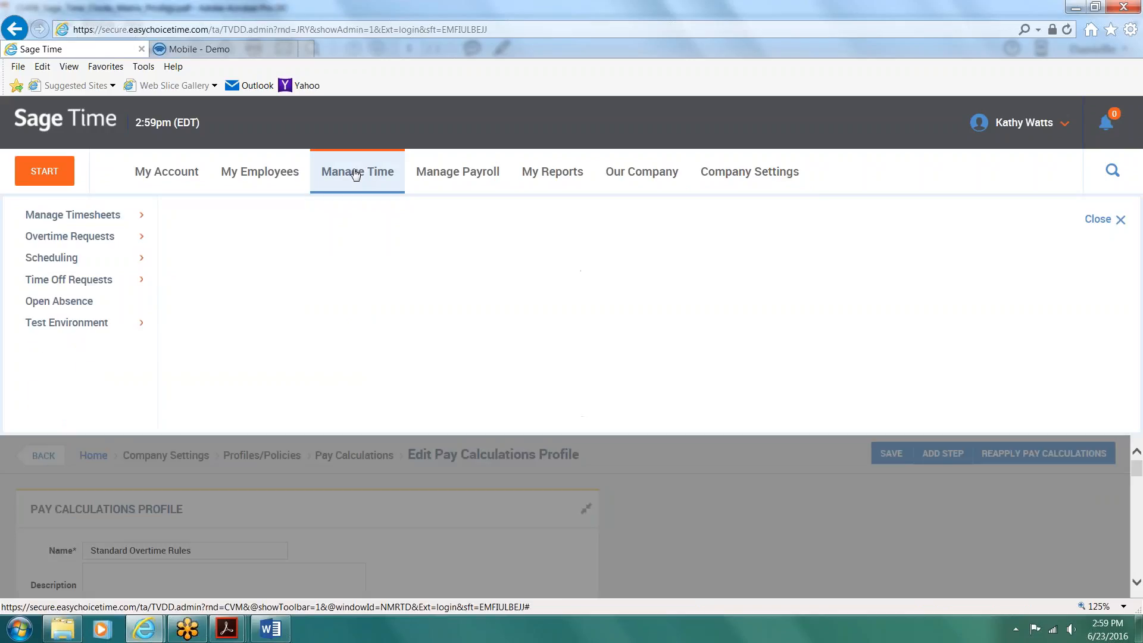
pyautogui.click(87, 217)
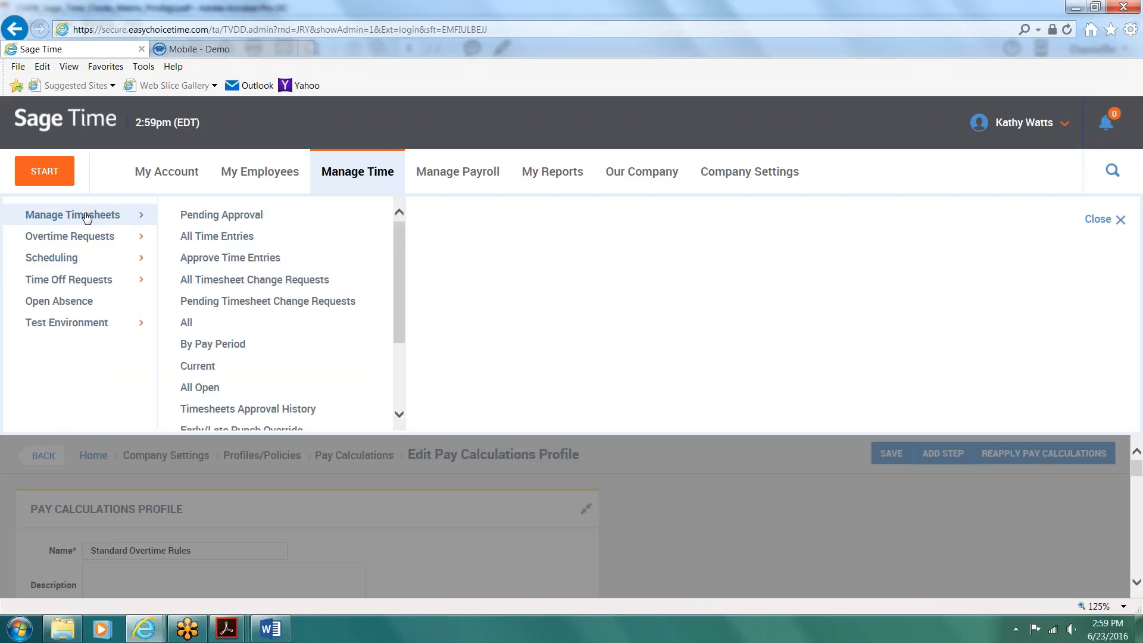
pyautogui.click(226, 350)
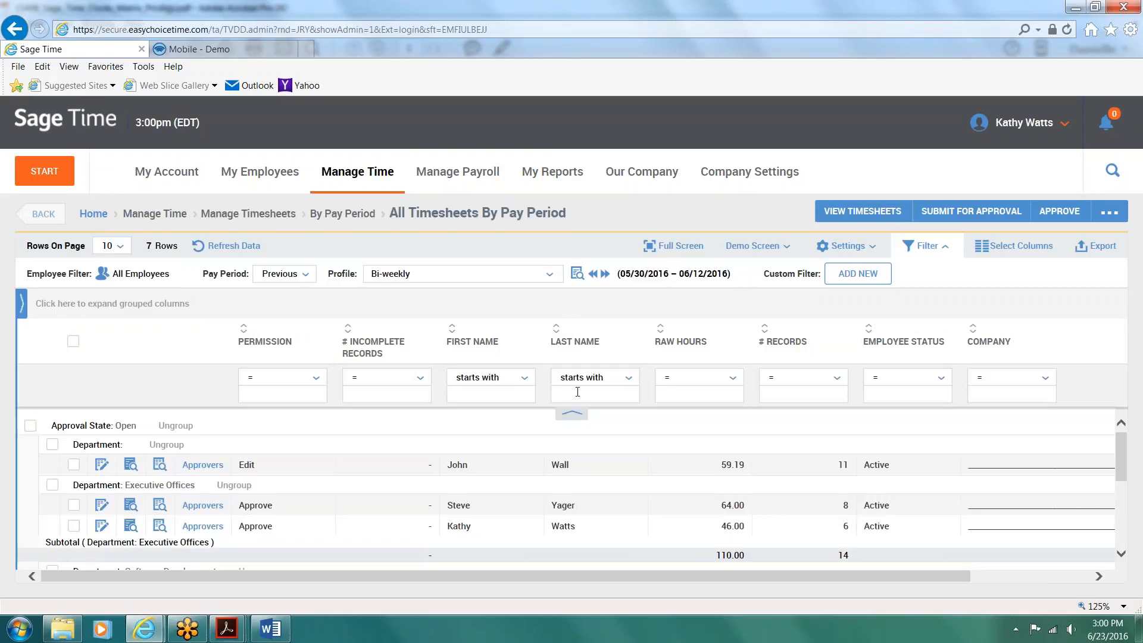
# Step: Open the Support Services timesheet with the incomplete record for editing and go to its entries for Wed 06/01/2016
pyautogui.scroll(-3, 635, 447)
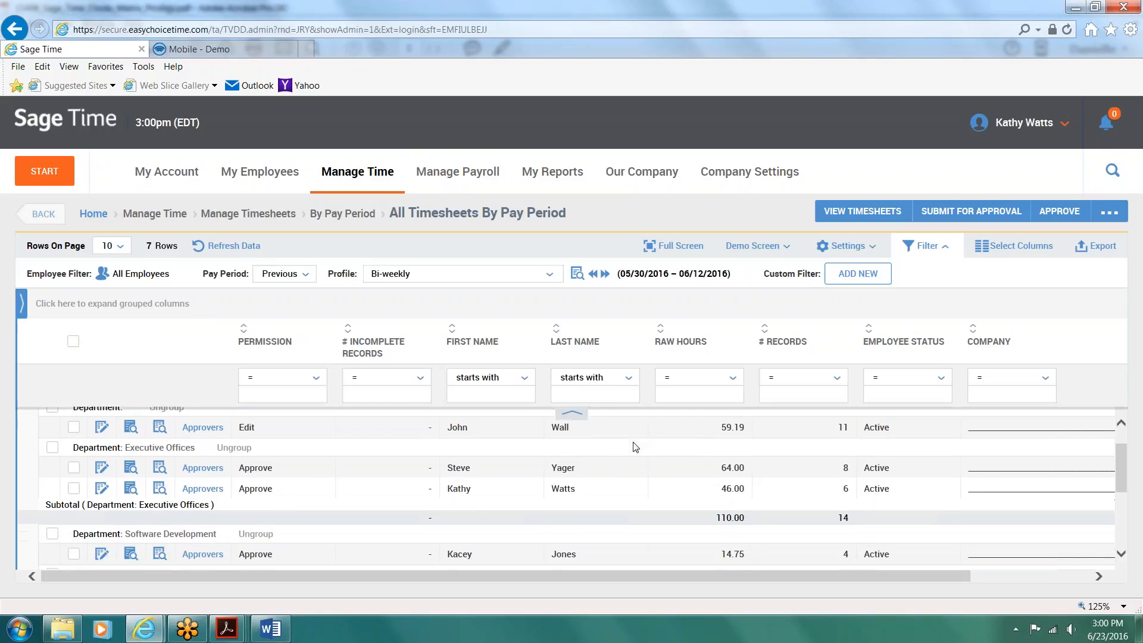
pyautogui.scroll(-1, 636, 447)
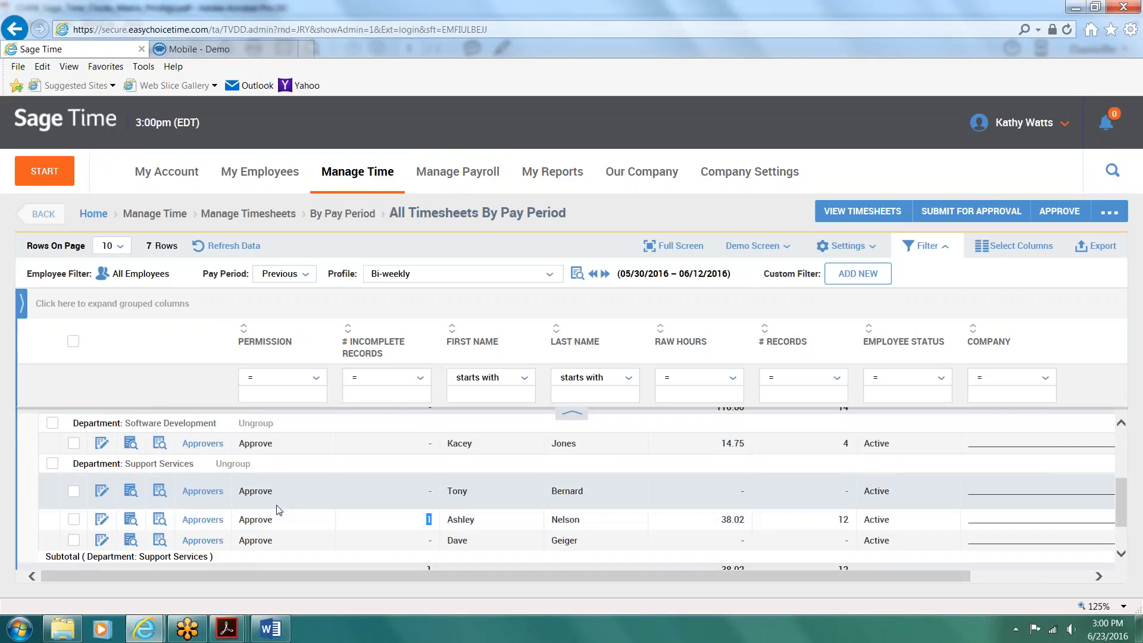
pyautogui.click(101, 521)
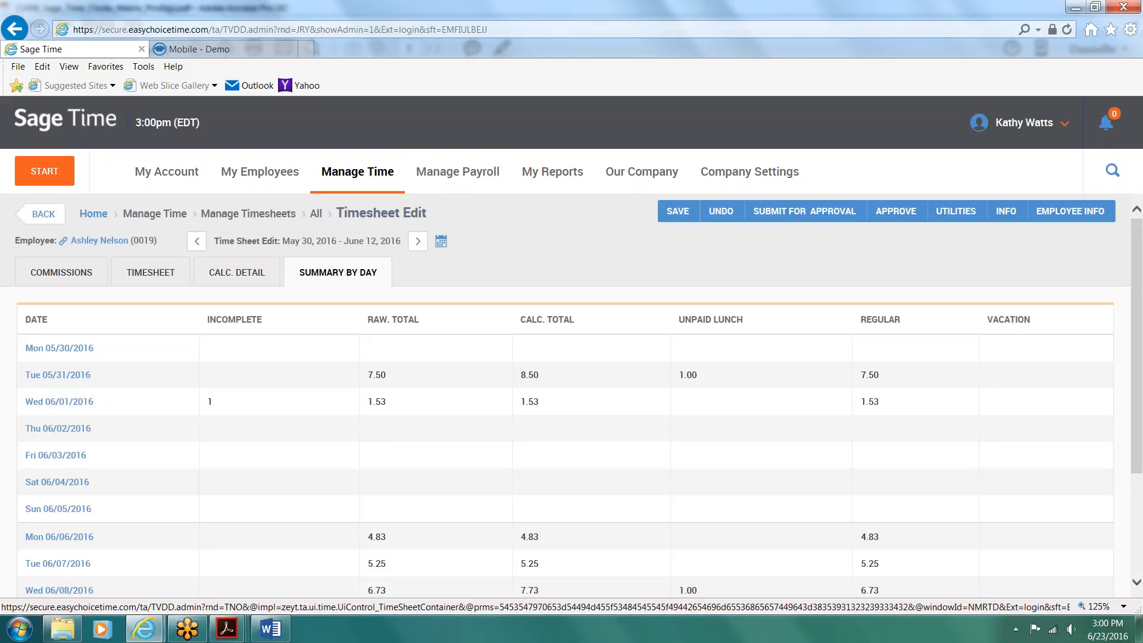
pyautogui.moveTo(225, 401); pyautogui.dragTo(191, 408)
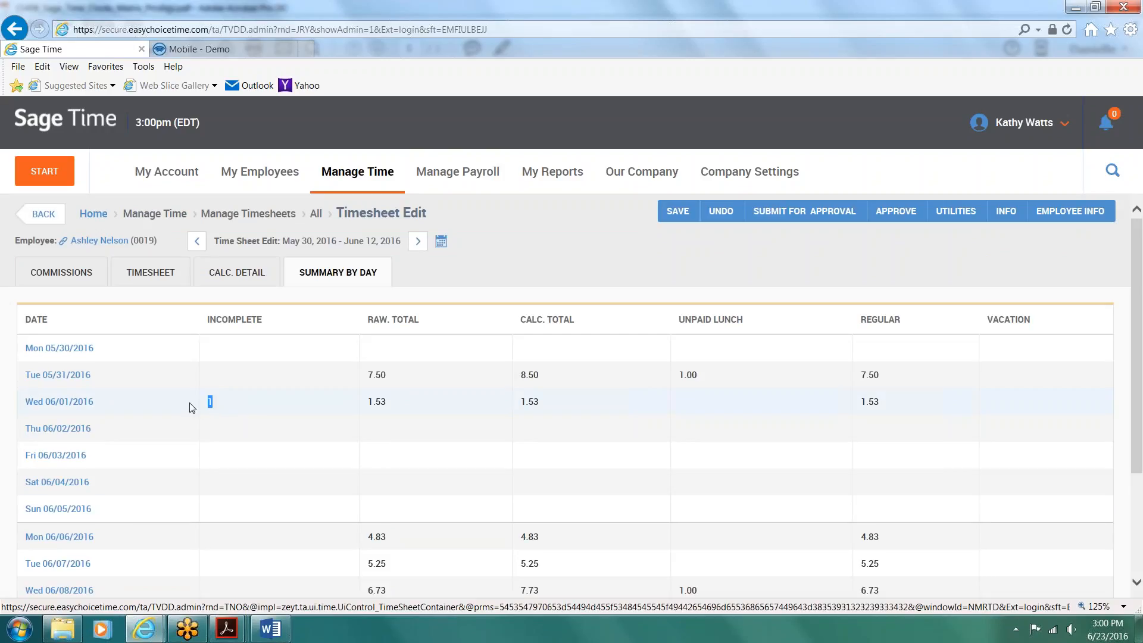
pyautogui.click(78, 402)
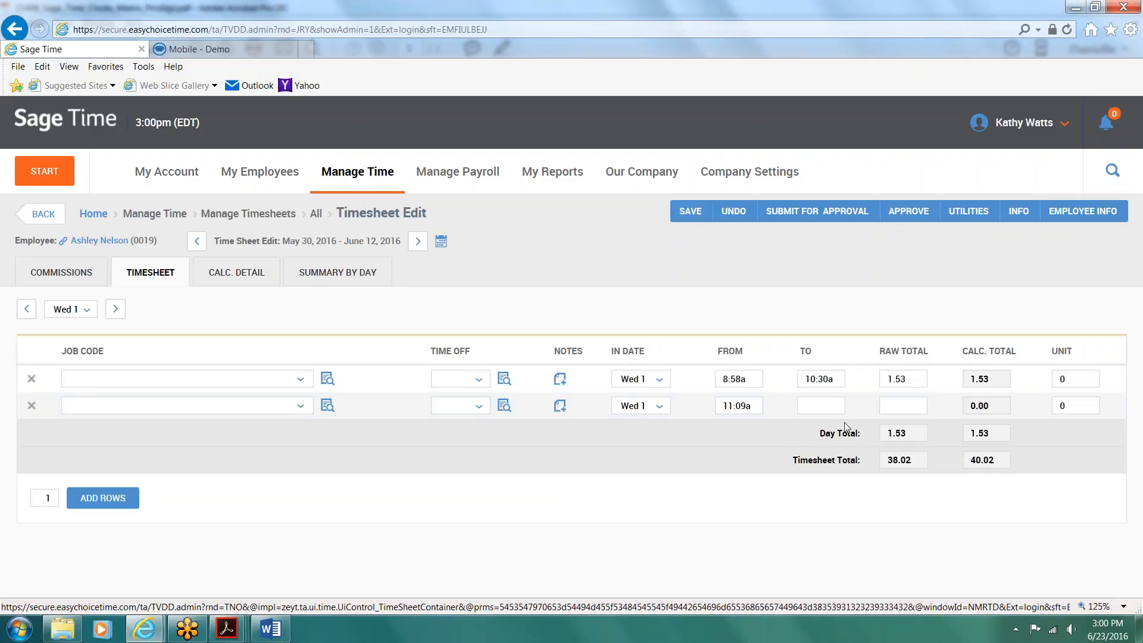
# Step: Enter 4:00p as the missing end time of the 11:09a entry and return to the timesheet list without saving
pyautogui.click(822, 404)
pyautogui.write('4')
pyautogui.press('Tab')
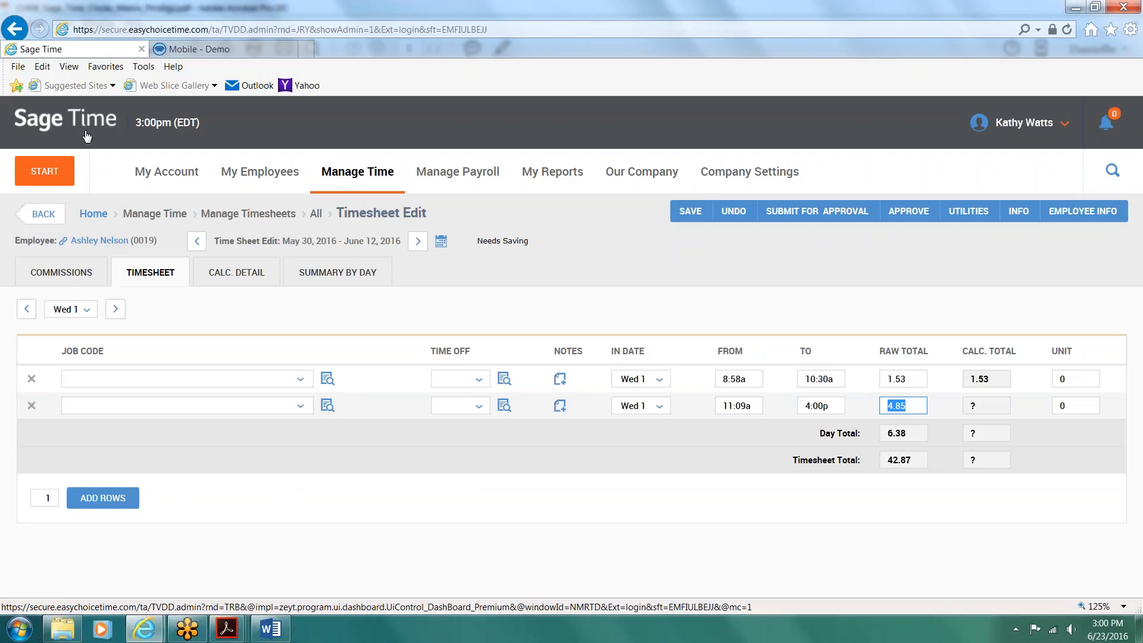
pyautogui.click(46, 216)
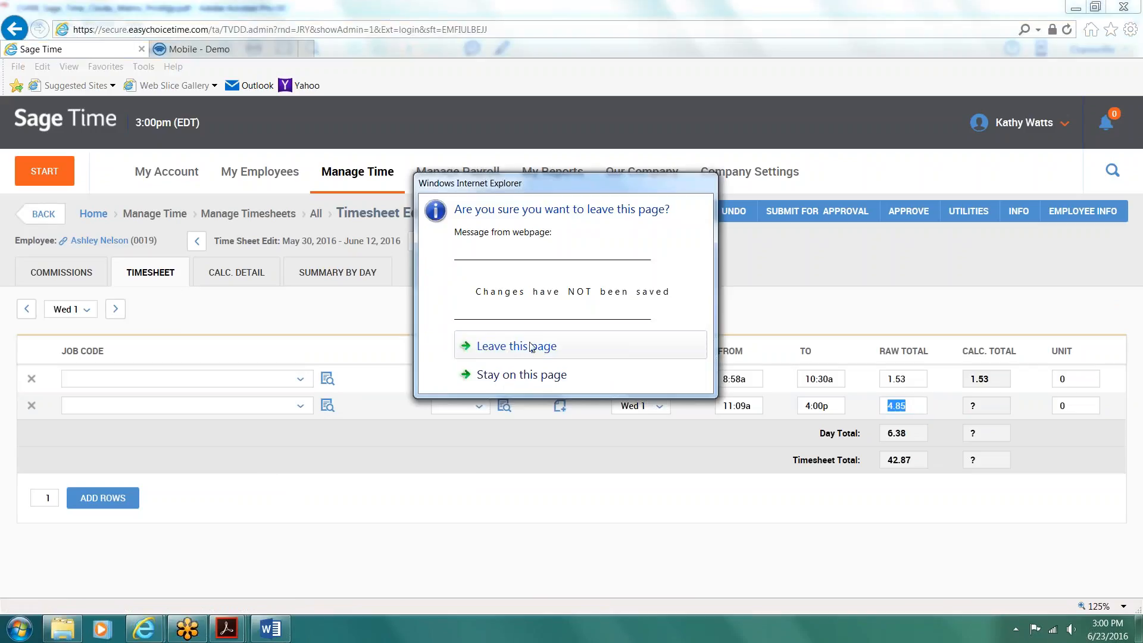
pyautogui.click(528, 348)
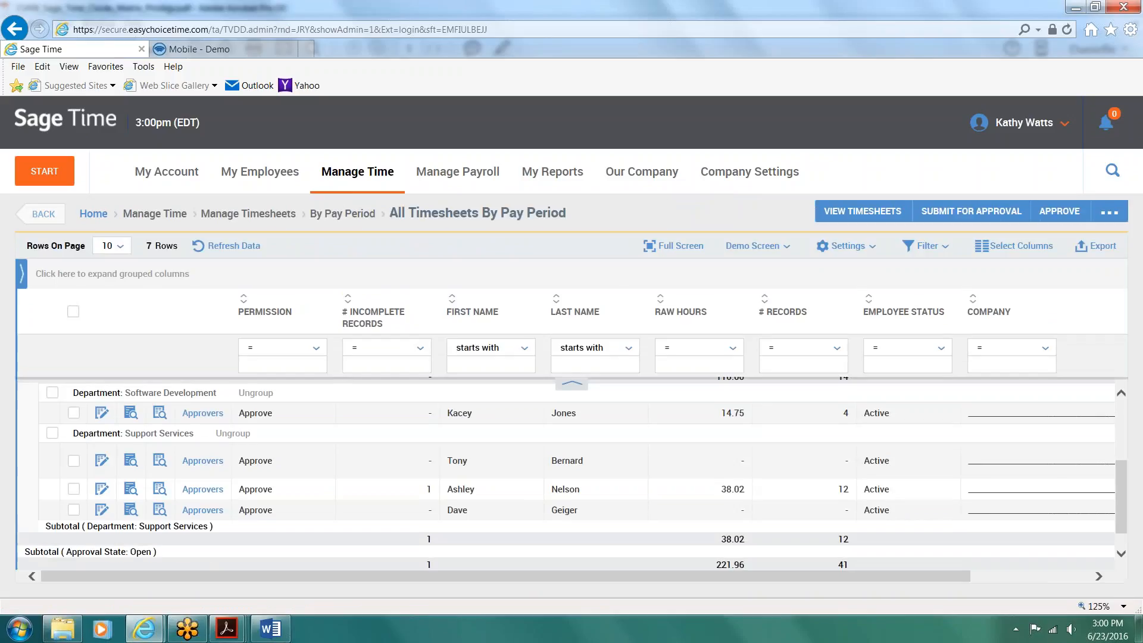
# Step: Select the Software Development timesheet and the two visible Executive Offices timesheets in the pay period list
pyautogui.scroll(3, 102, 445)
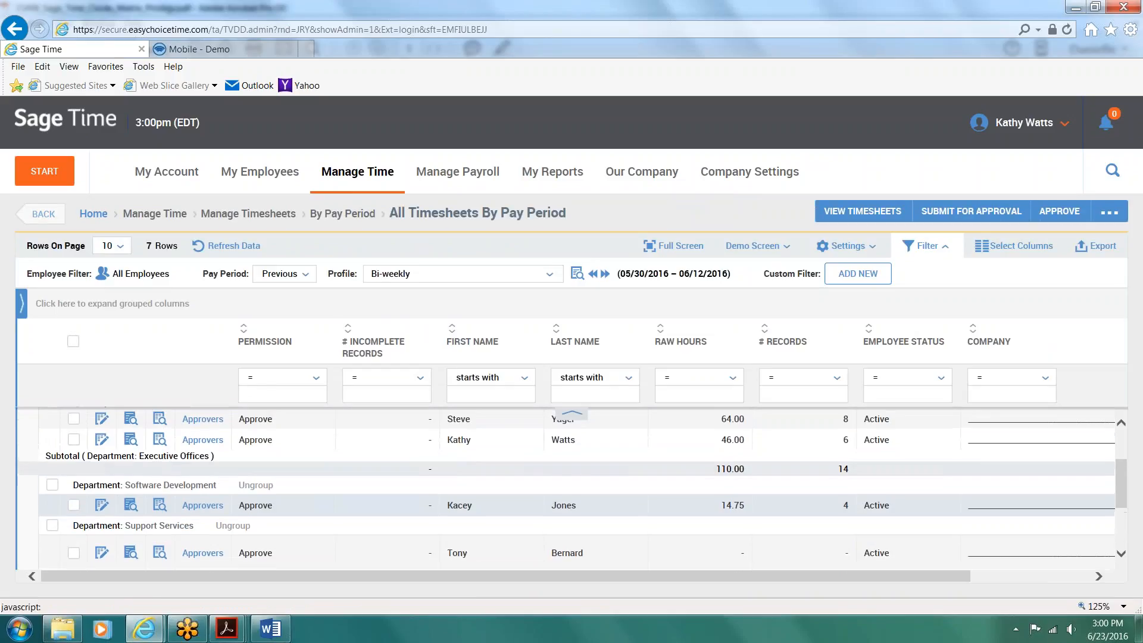
pyautogui.click(75, 507)
pyautogui.click(74, 440)
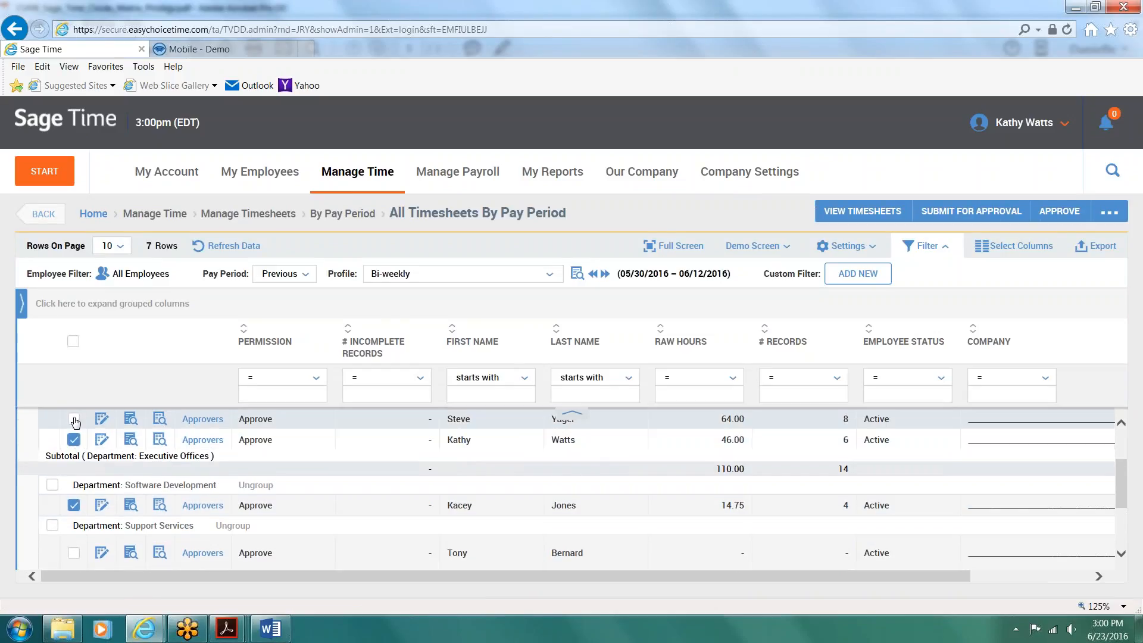
pyautogui.click(74, 420)
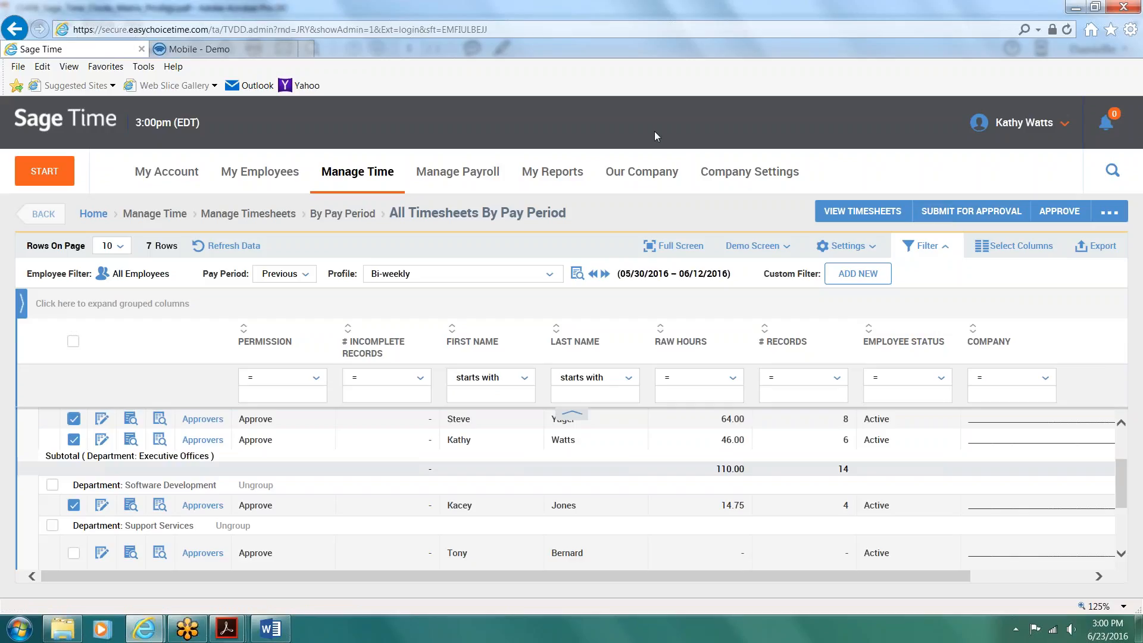
# Step: Go to payroll Process & Export and open the time preparation for the Bi-weekly pay period 04/18/2016 - 05/01/2016
pyautogui.click(470, 178)
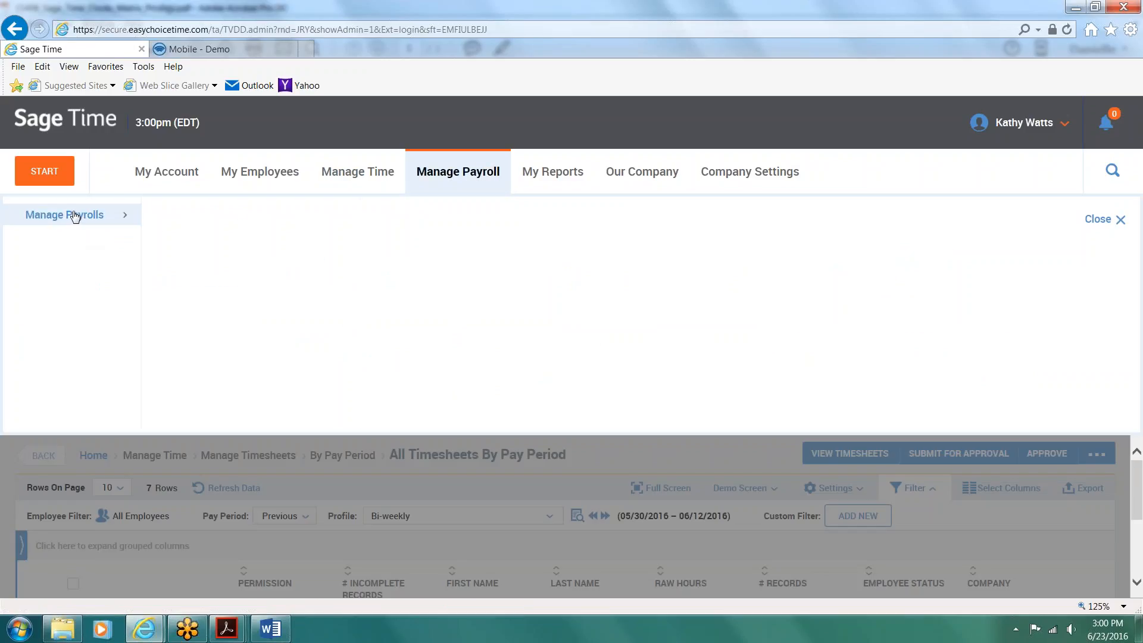
pyautogui.moveTo(75, 217)
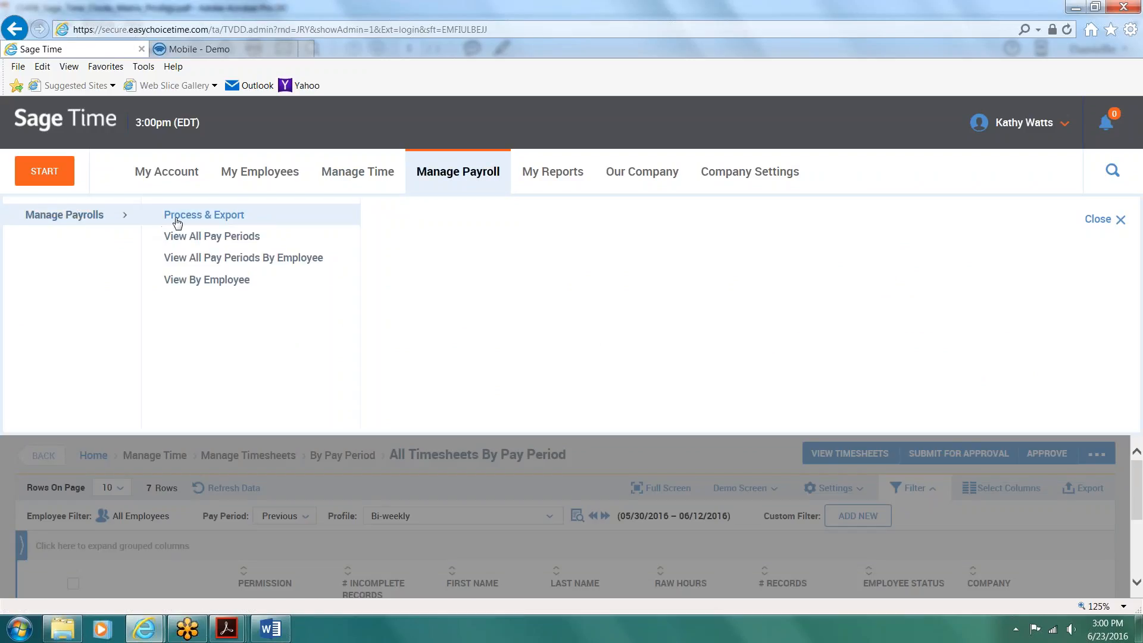
pyautogui.click(177, 222)
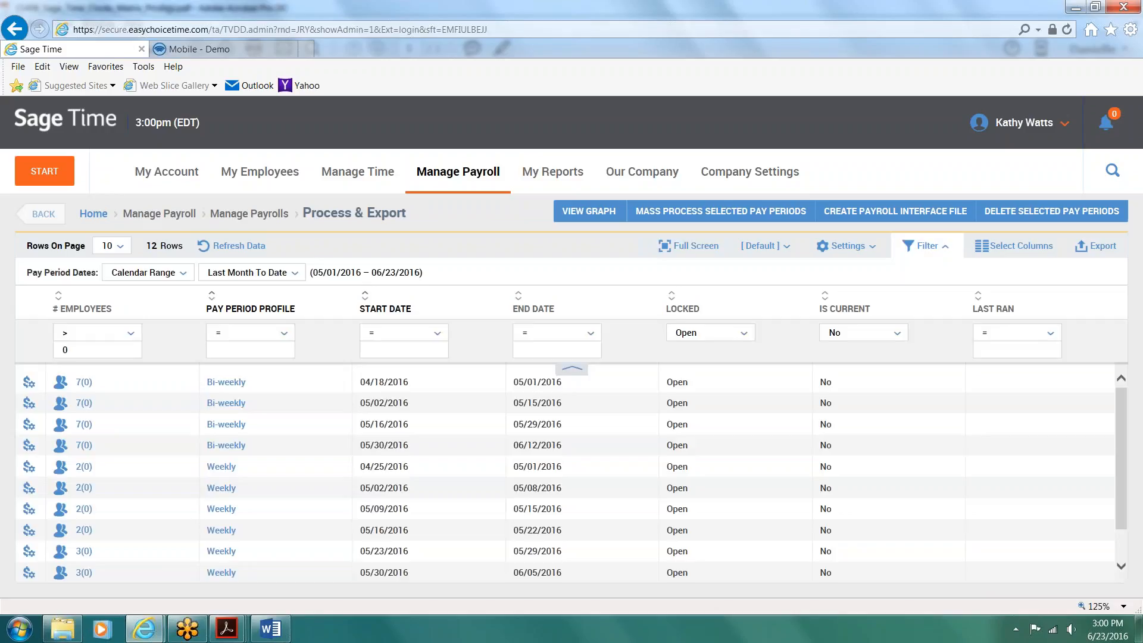
pyautogui.click(28, 384)
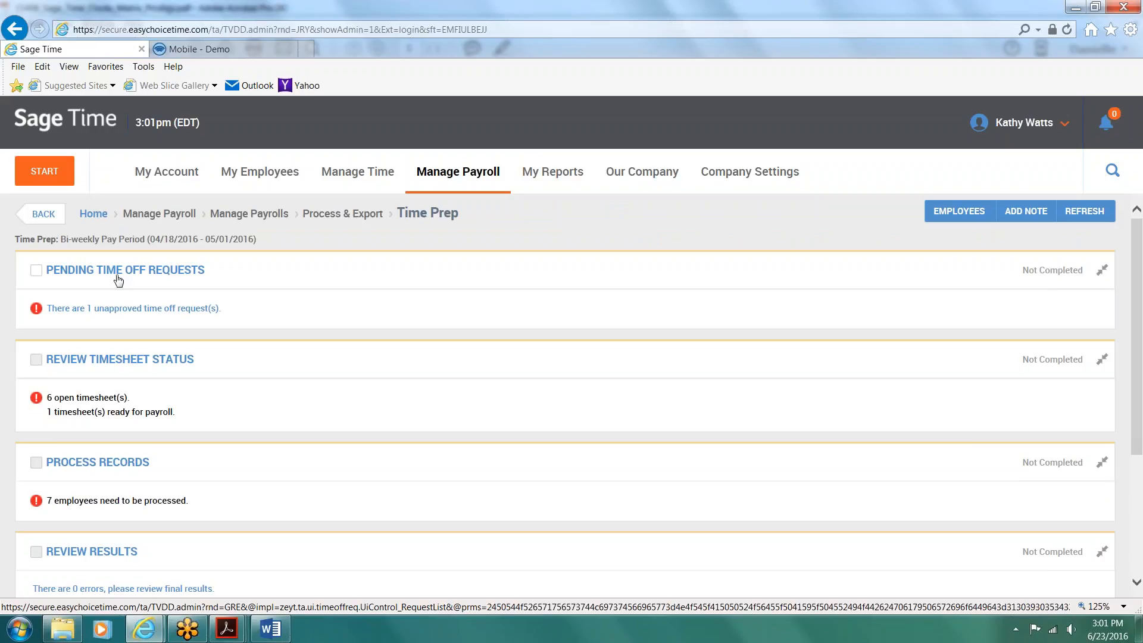
# Step: Select the pending vacation request without approving it, review the unapproved timesheets report, and return to the pay period's time preparation
pyautogui.click(79, 309)
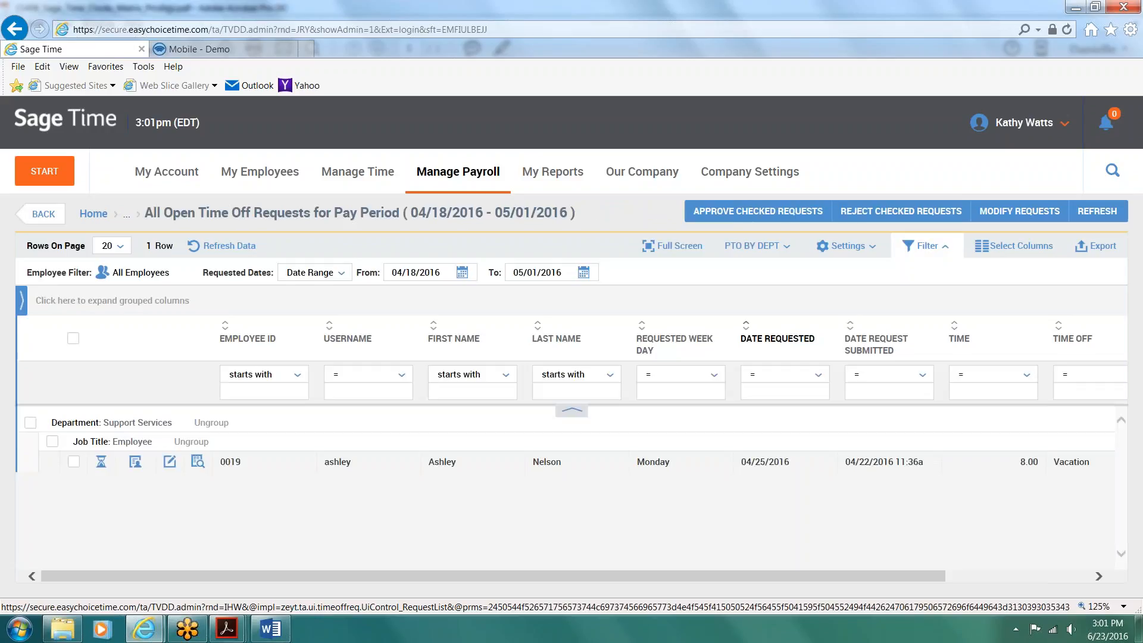
pyautogui.click(74, 462)
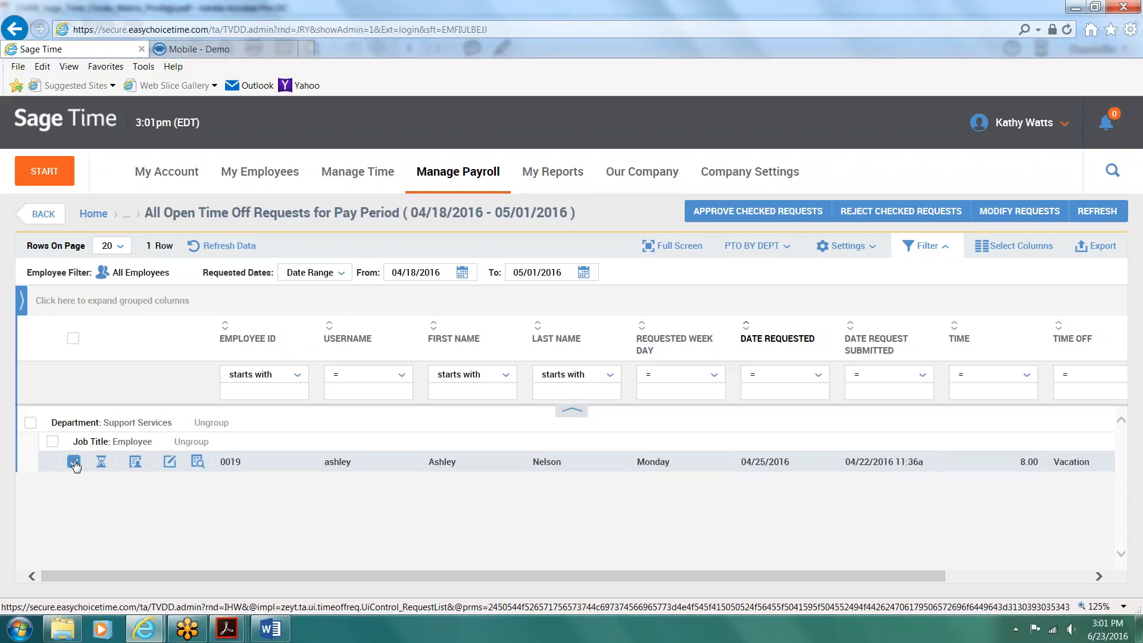
pyautogui.click(43, 215)
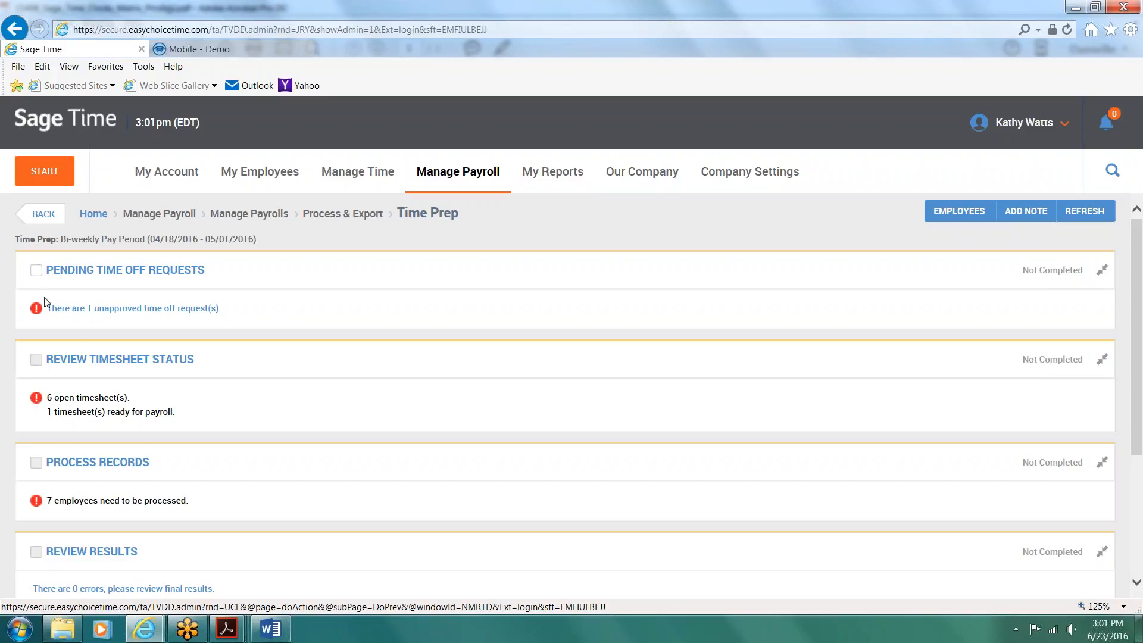
pyautogui.click(98, 363)
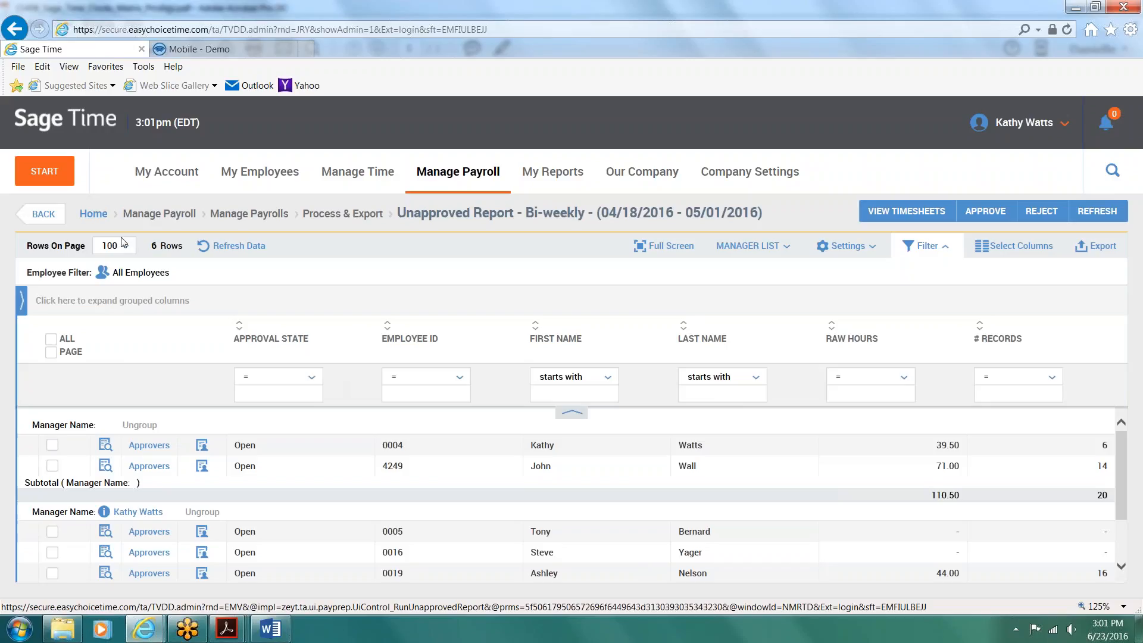
pyautogui.click(34, 207)
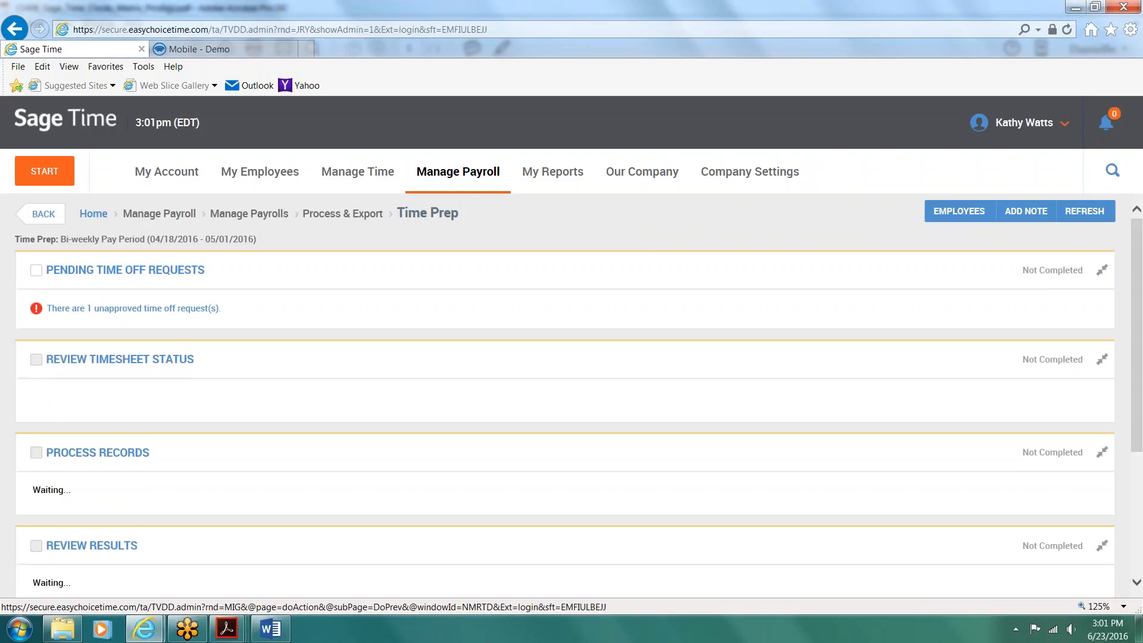
# Step: Create the payroll interface file for the pay period, request the Paychoice: Payroll Export File and dismiss its download
pyautogui.scroll(-3, 42, 218)
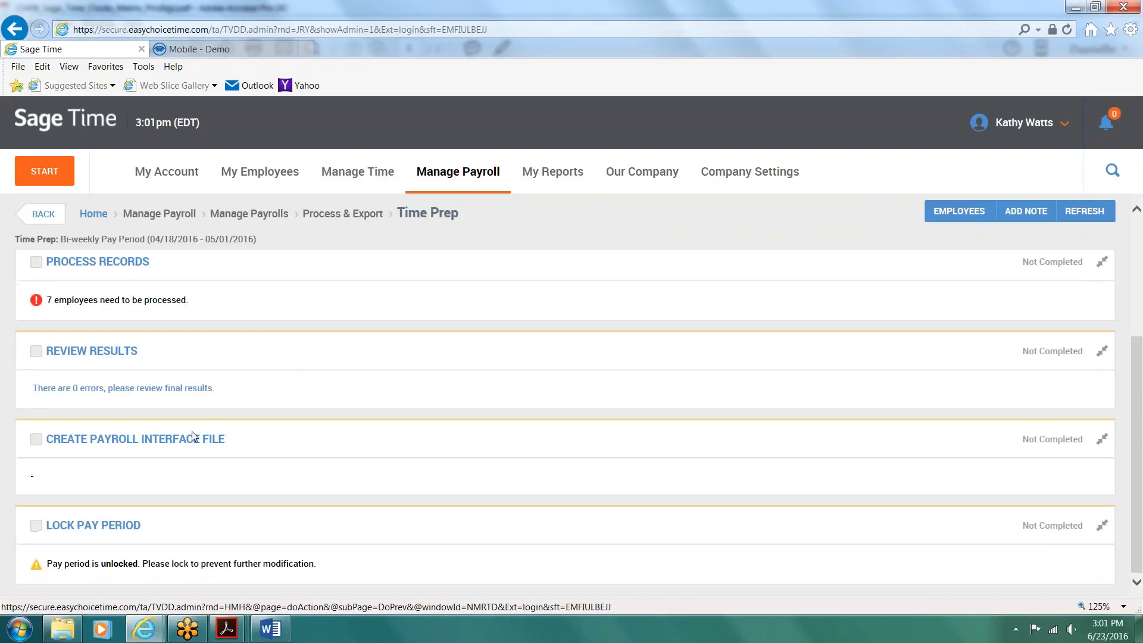
pyautogui.click(135, 439)
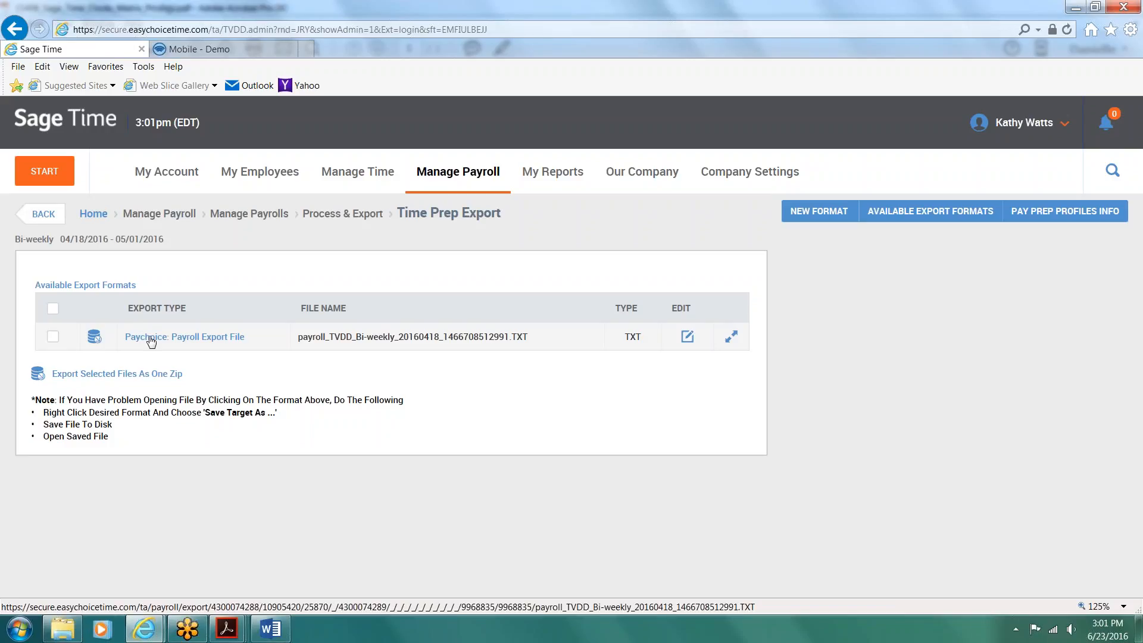
pyautogui.click(151, 338)
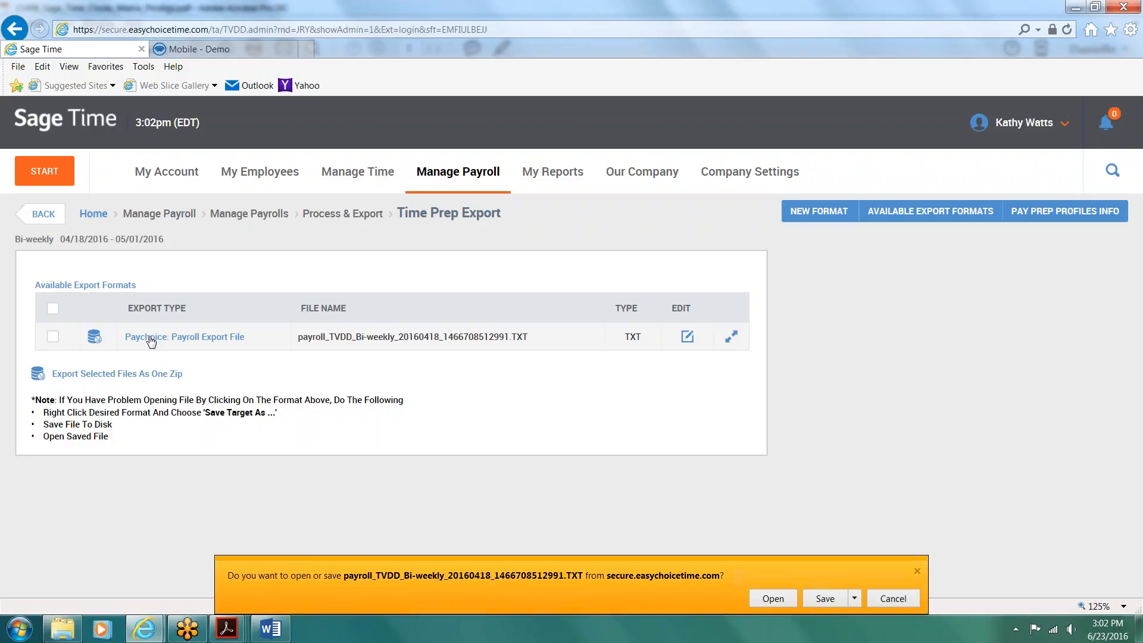
pyautogui.click(917, 571)
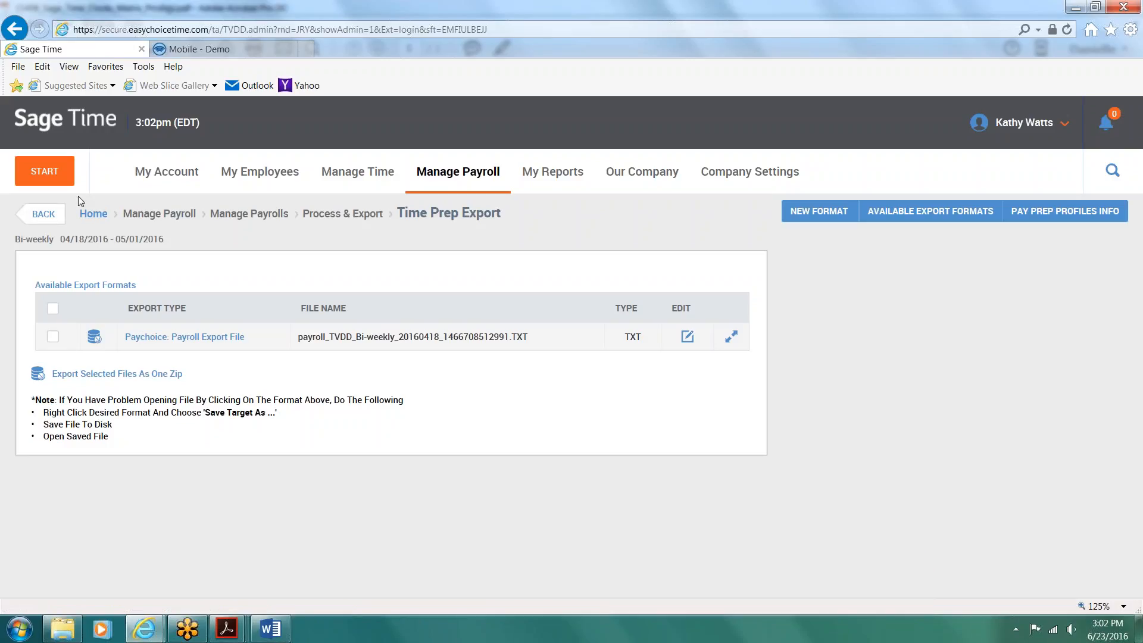
# Step: Browse the reports available under HR and under Time & Labor, including Time Allocation and Calculated Time
pyautogui.click(545, 173)
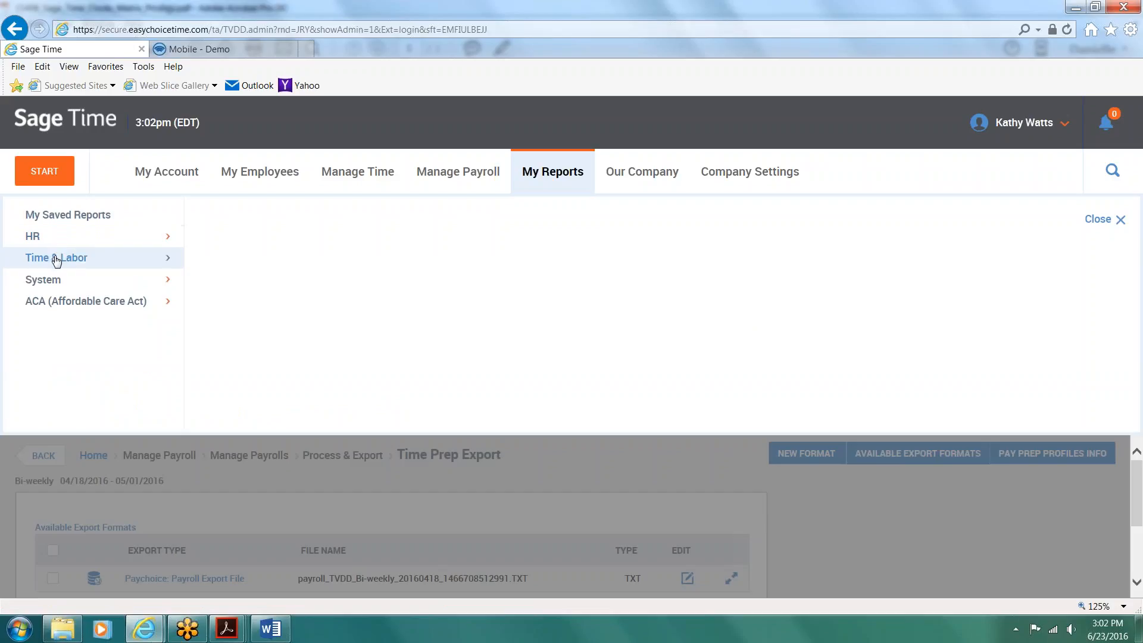
pyautogui.click(33, 236)
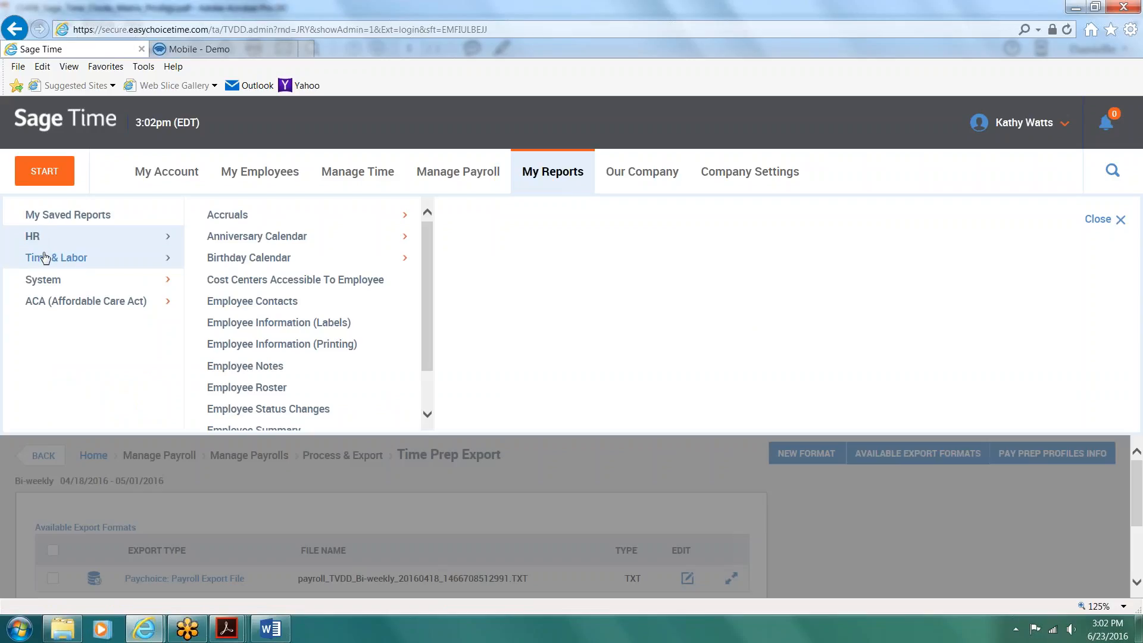
pyautogui.click(45, 257)
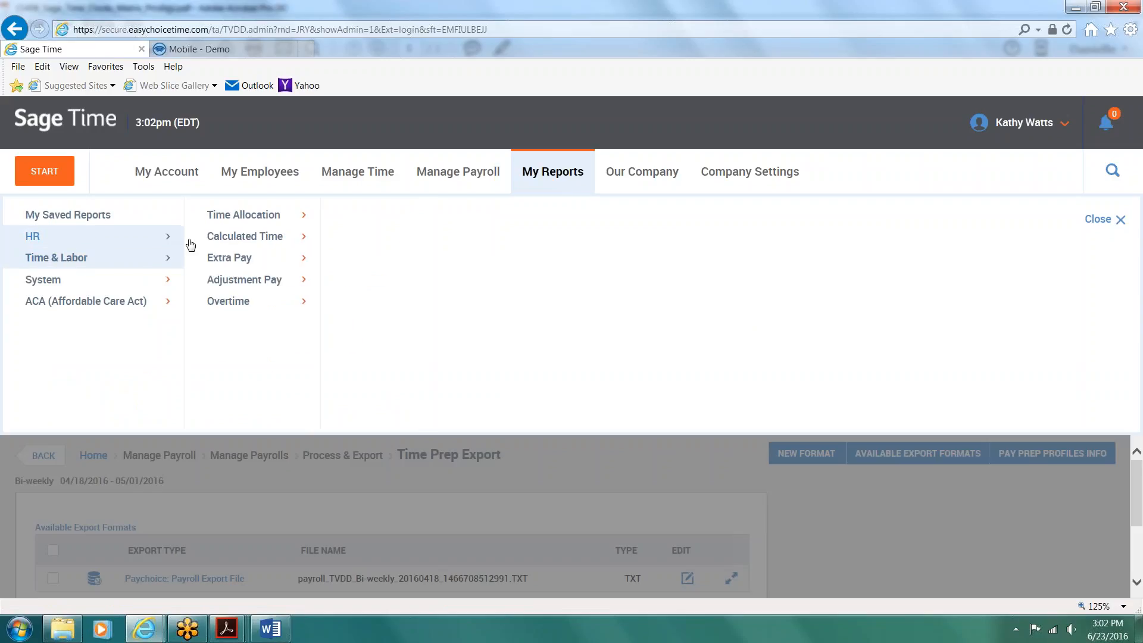
pyautogui.click(254, 218)
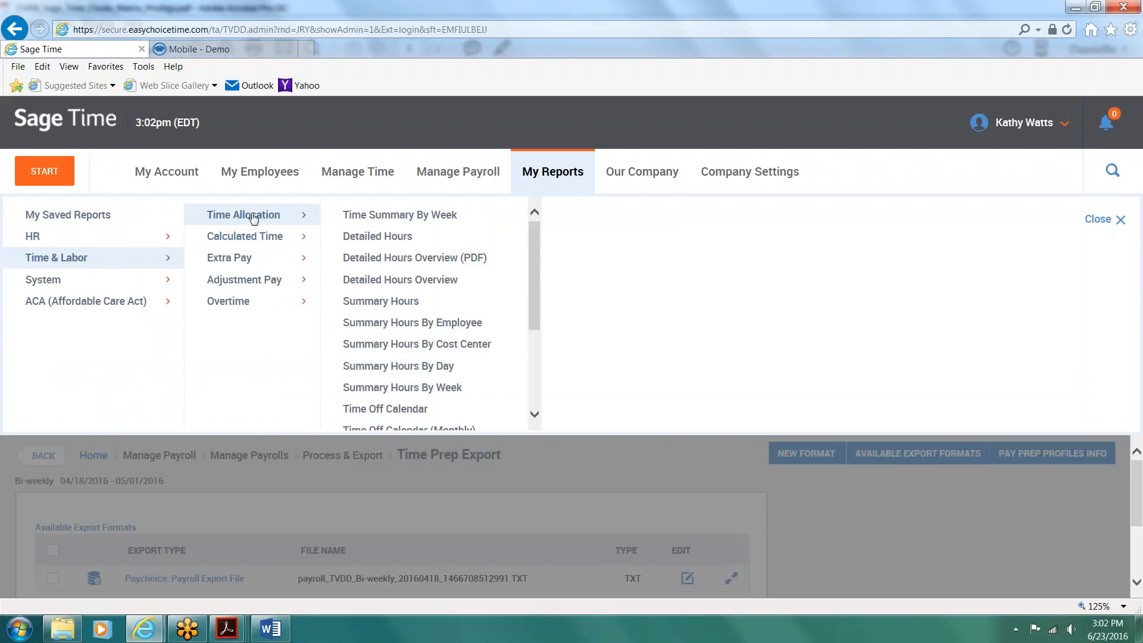
pyautogui.click(263, 244)
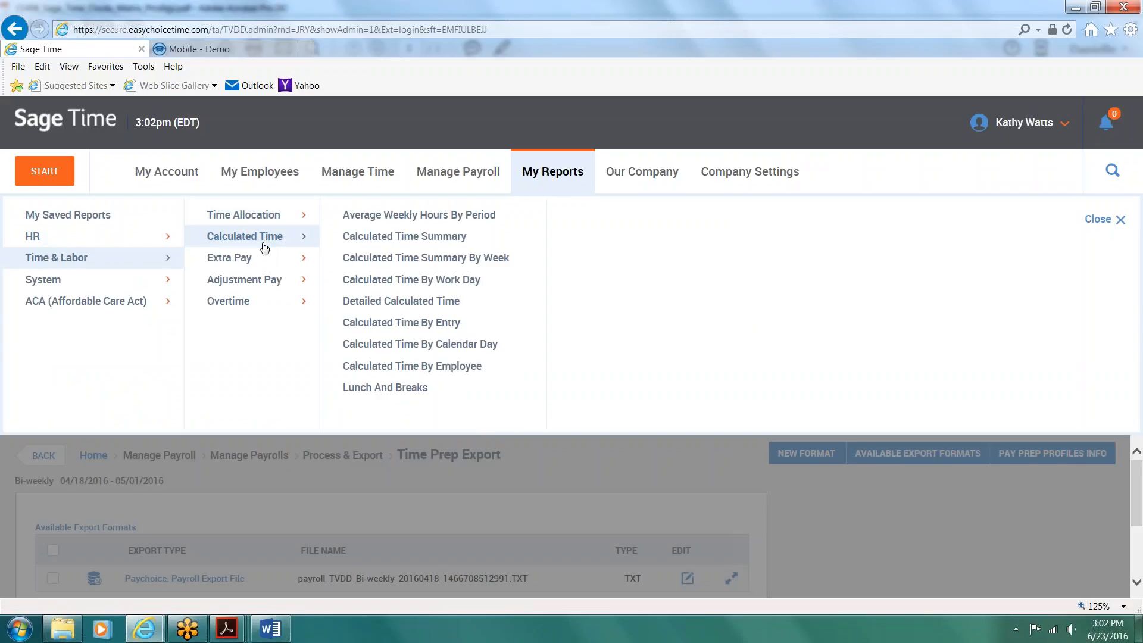
# Step: Open the system audit trail for timesheets and examine the first timesheet's audit, highlighting the Old Value column
pyautogui.click(165, 282)
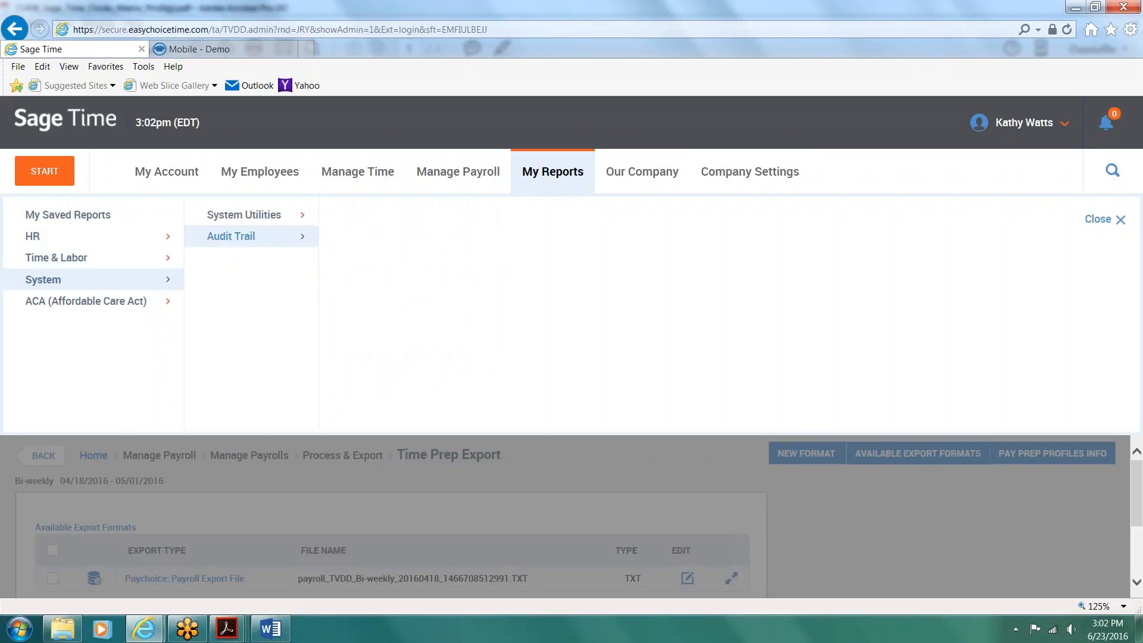
pyautogui.click(245, 235)
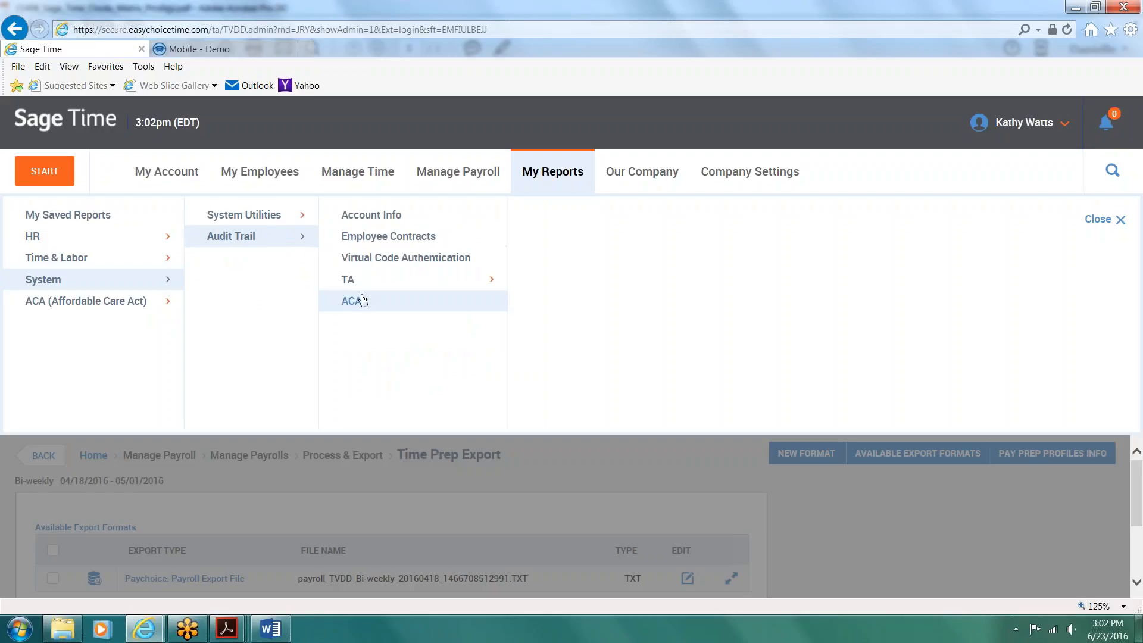
pyautogui.click(350, 280)
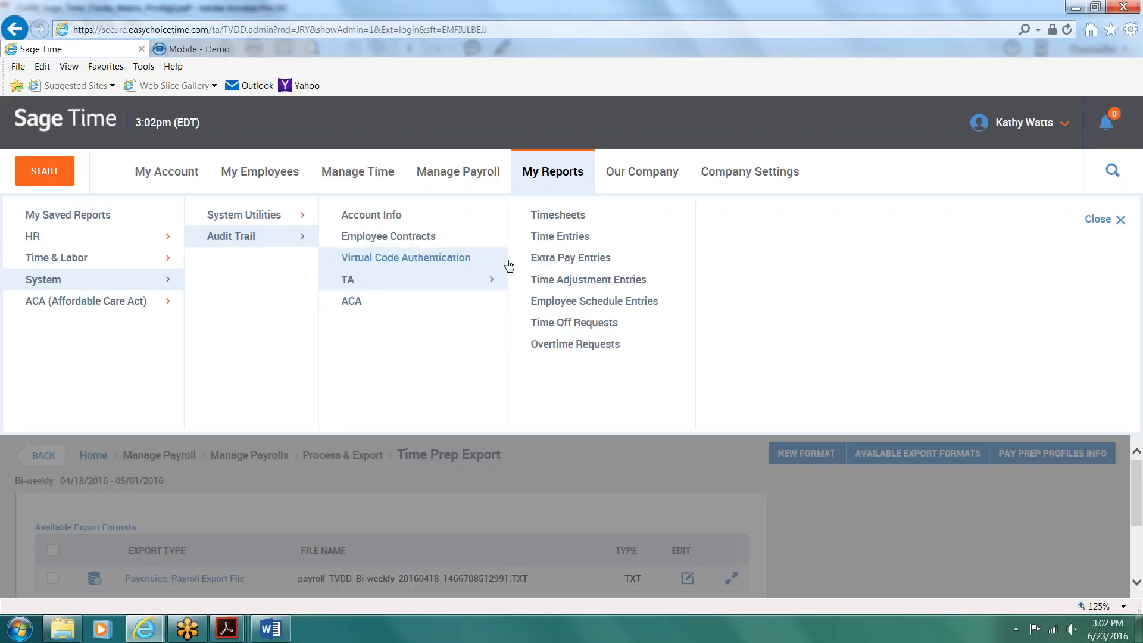
pyautogui.click(545, 215)
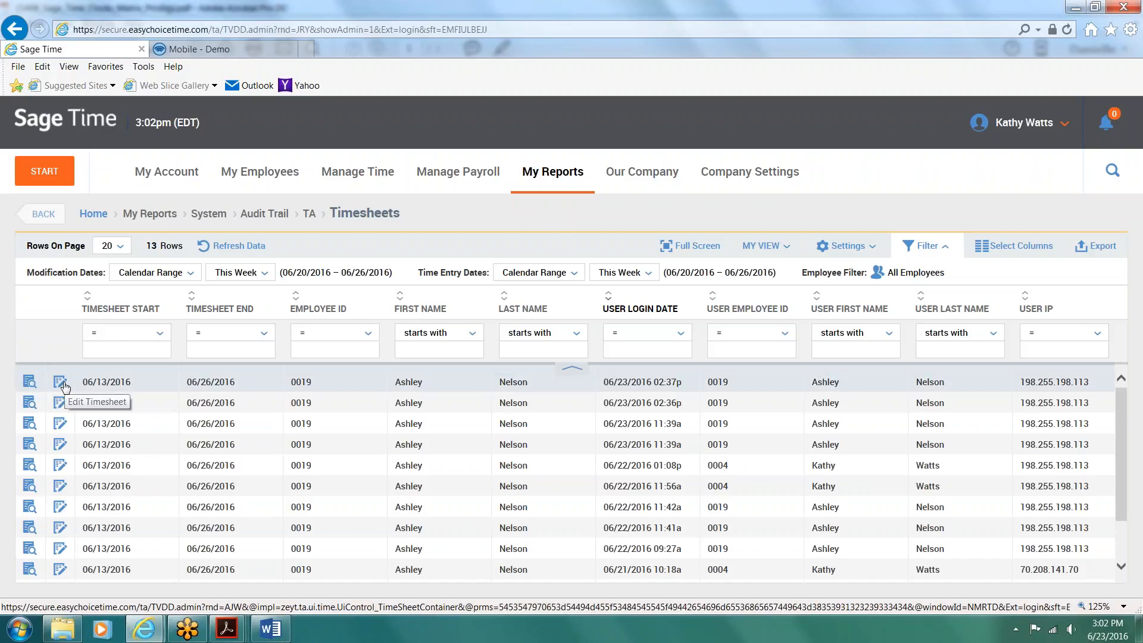
pyautogui.click(29, 382)
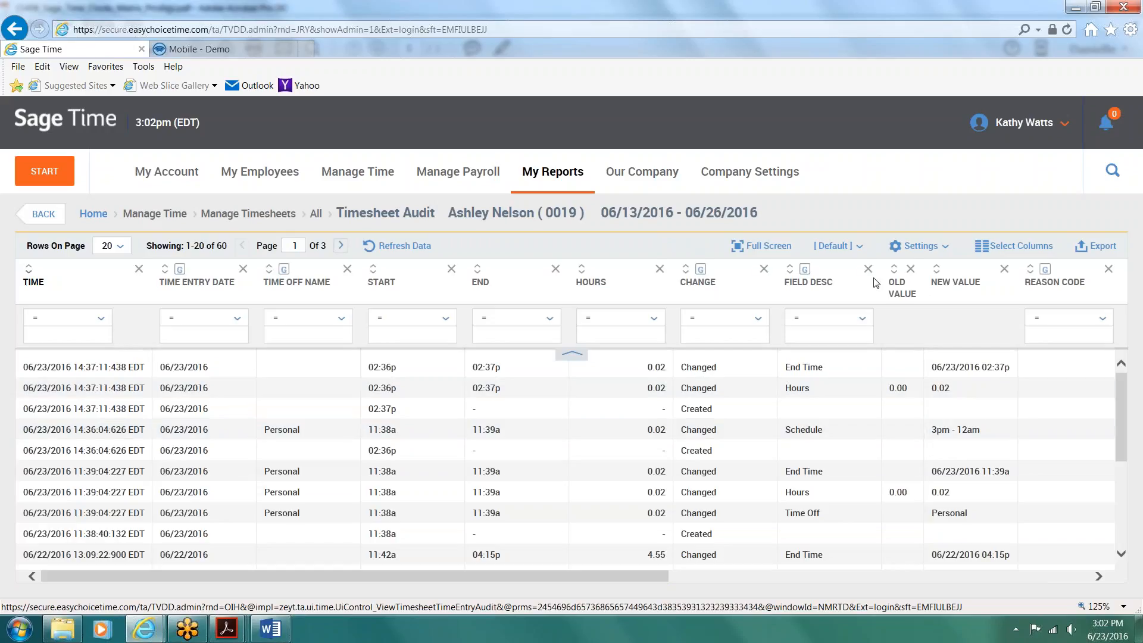
pyautogui.moveTo(920, 298); pyautogui.dragTo(891, 279)
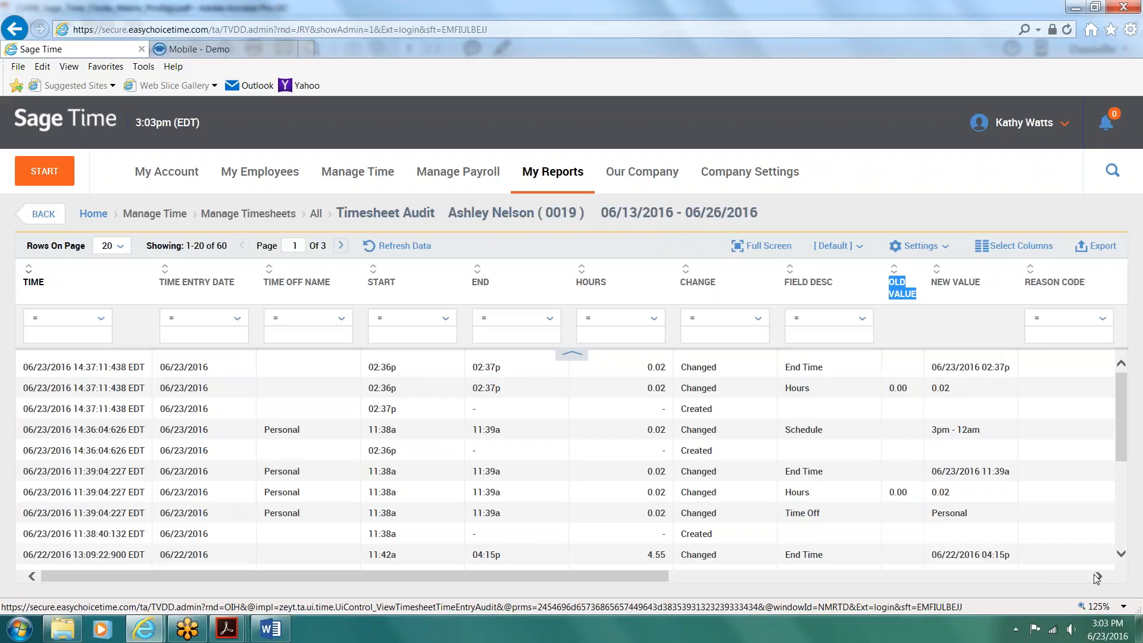
pyautogui.moveTo(1097, 578); pyautogui.dragTo(571, 613)
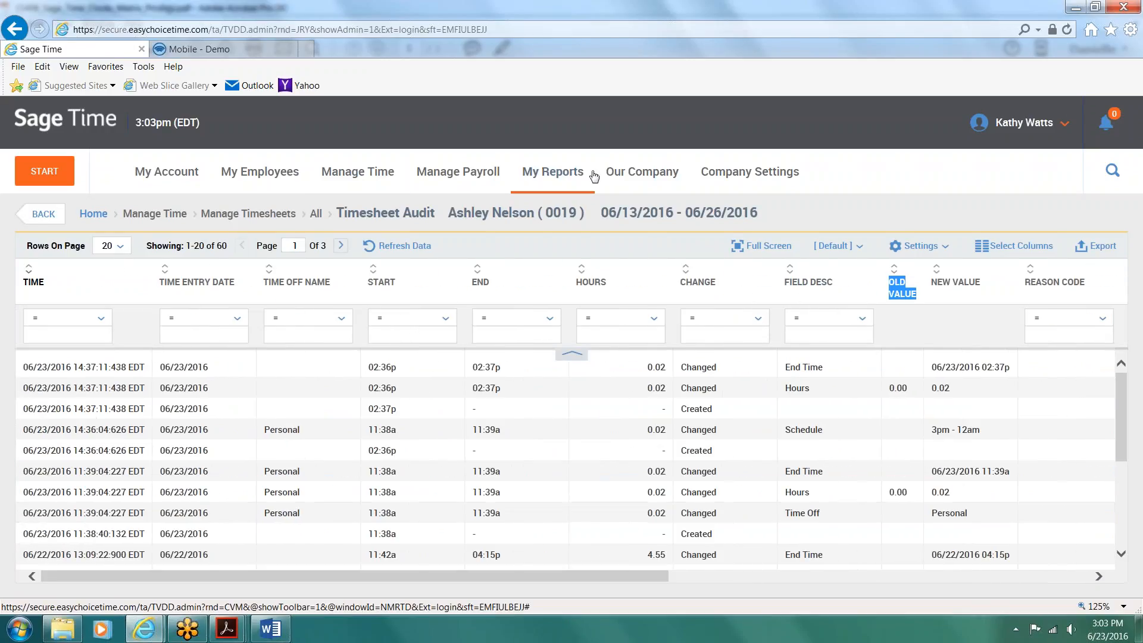
# Step: Open the Calculated Time By Employee report from the Time & Labor reports
pyautogui.click(544, 173)
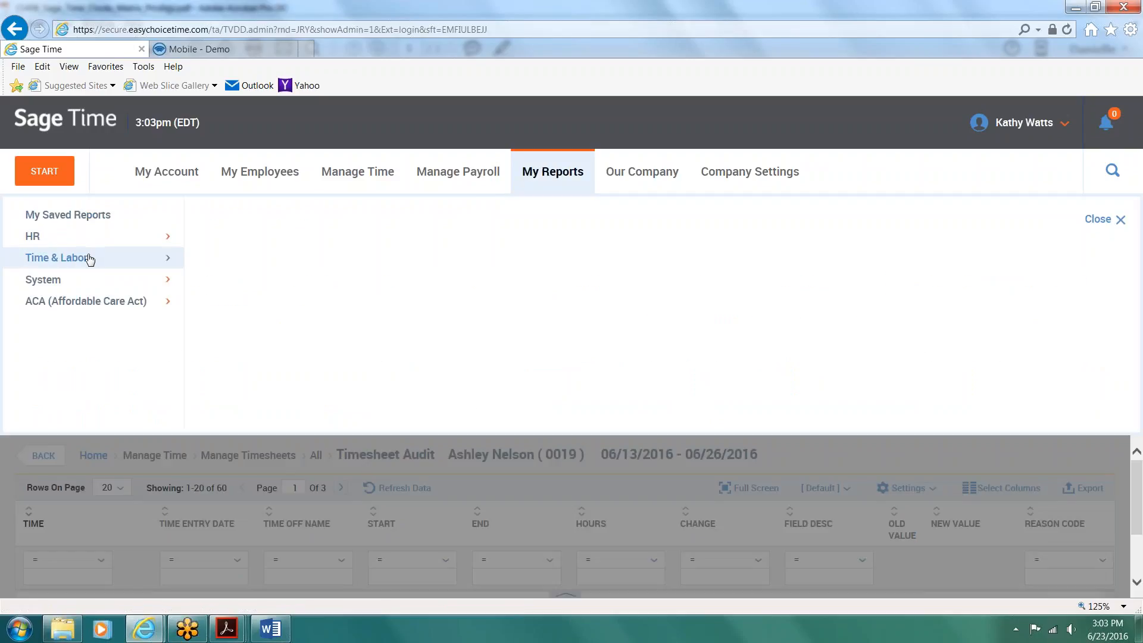
pyautogui.click(87, 258)
pyautogui.click(247, 235)
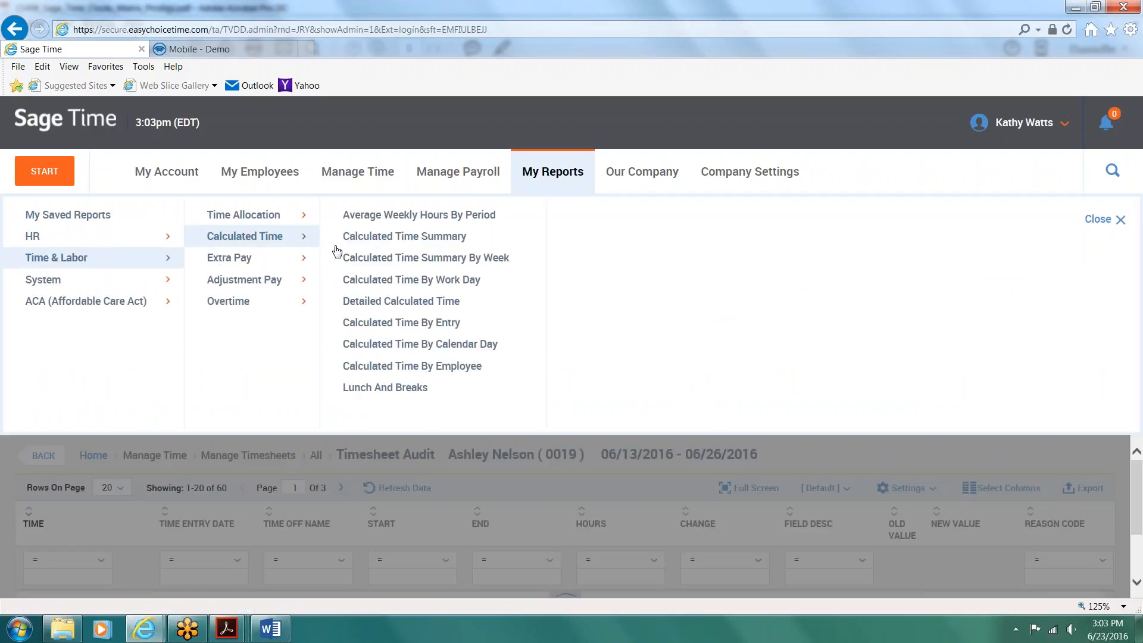
pyautogui.click(393, 368)
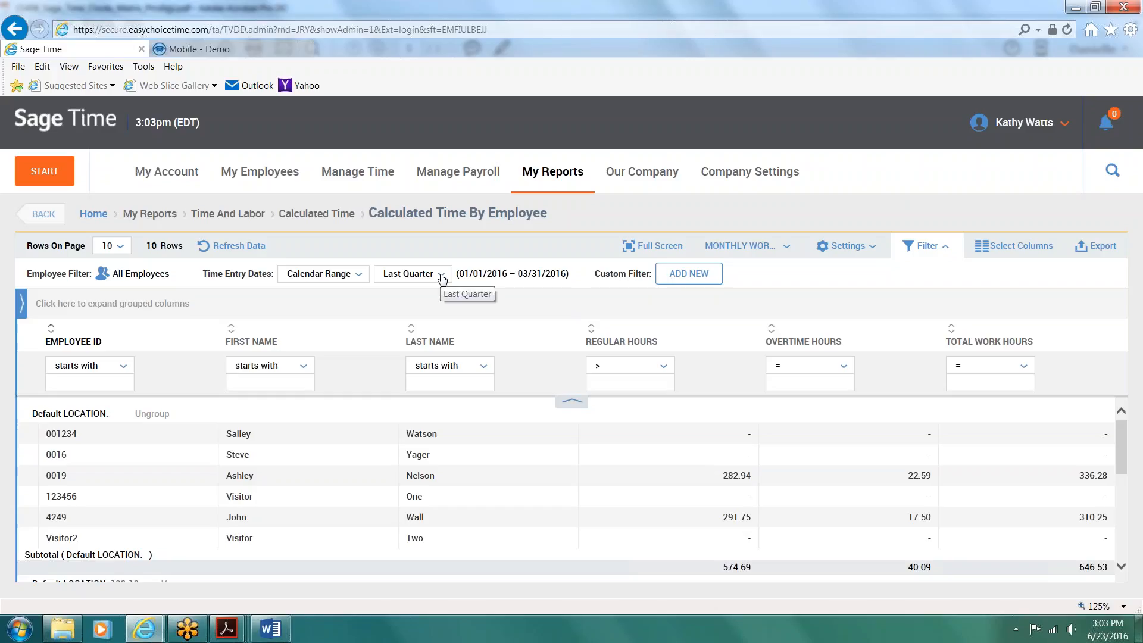
# Step: Review the date range types and calendar ranges offered for the report's time entry dates, keeping Last Quarter
pyautogui.click(360, 277)
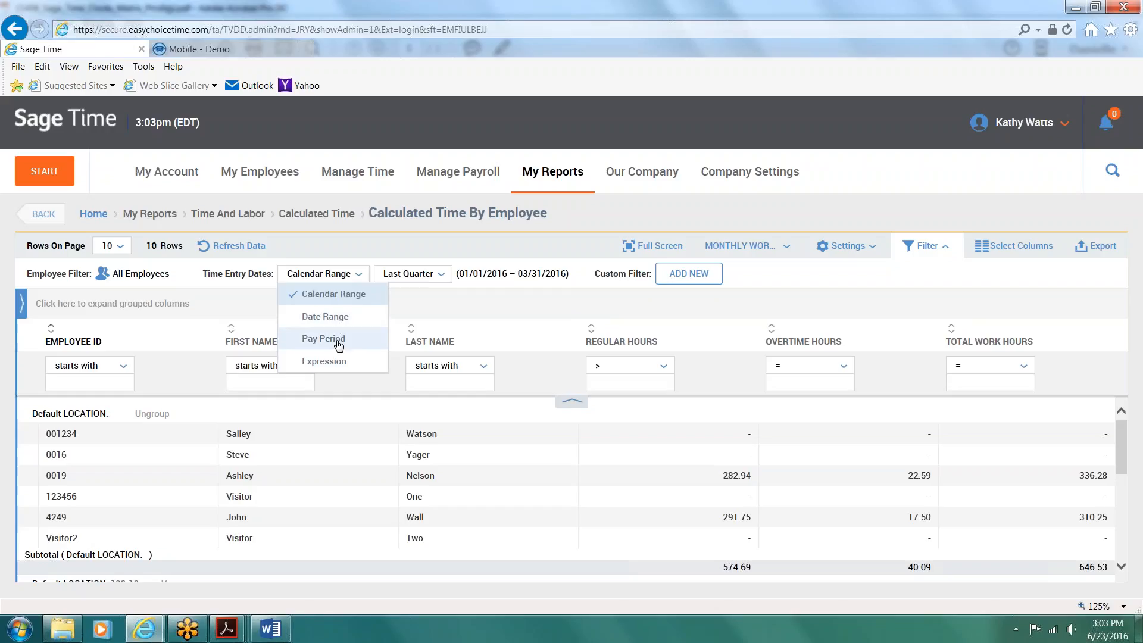
pyautogui.click(423, 275)
pyautogui.click(571, 303)
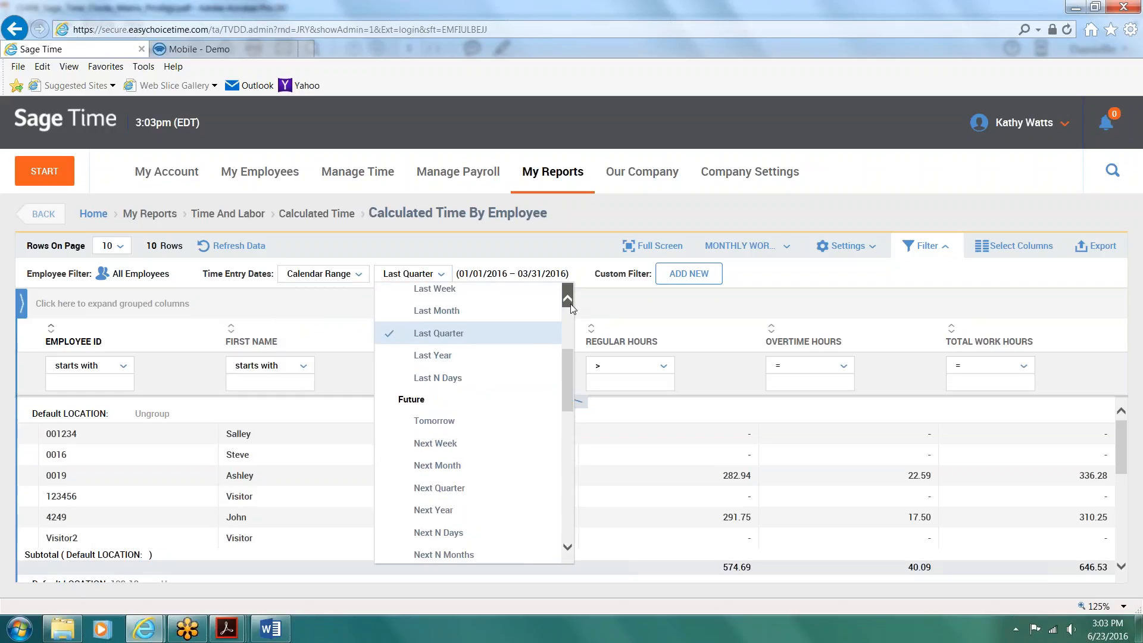
pyautogui.click(571, 304)
pyautogui.click(441, 433)
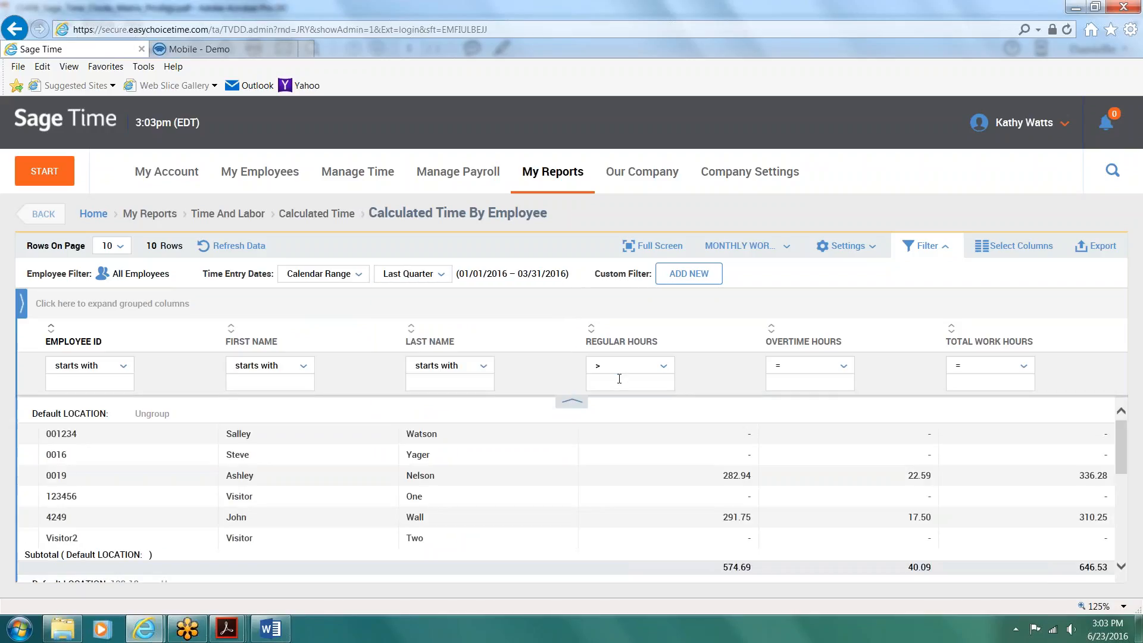
# Step: Filter the report to employees with regular hours greater than 0
pyautogui.click(619, 379)
pyautogui.write('0')
pyautogui.press('Return')
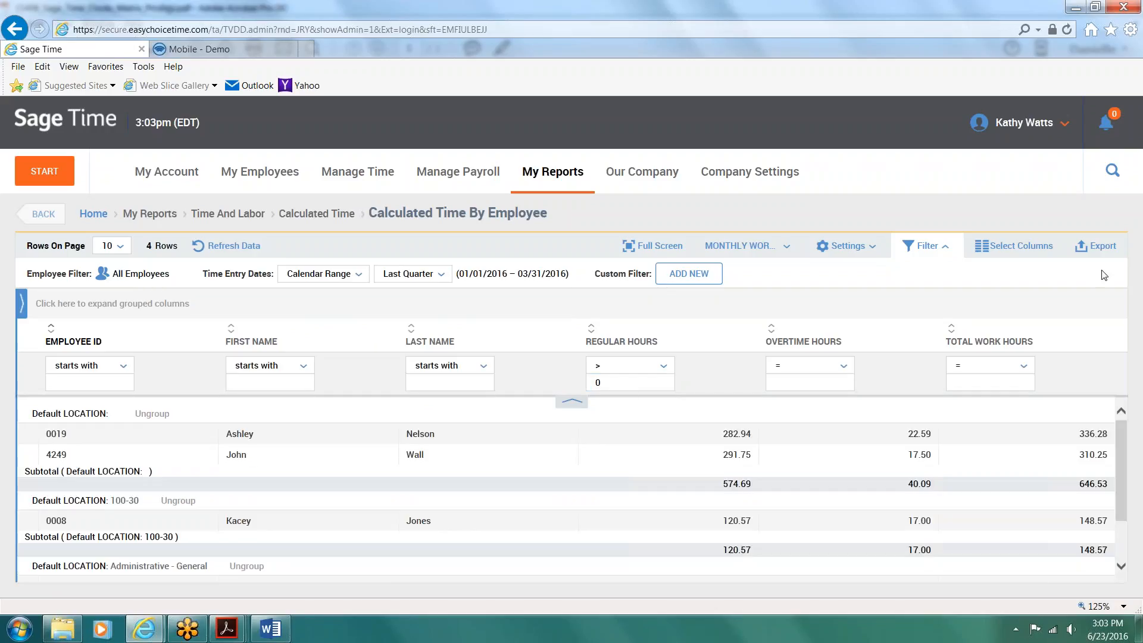
# Step: Examine the columns available for the Calculated Time By Employee report, leaving the column selection unchanged
pyautogui.click(1012, 246)
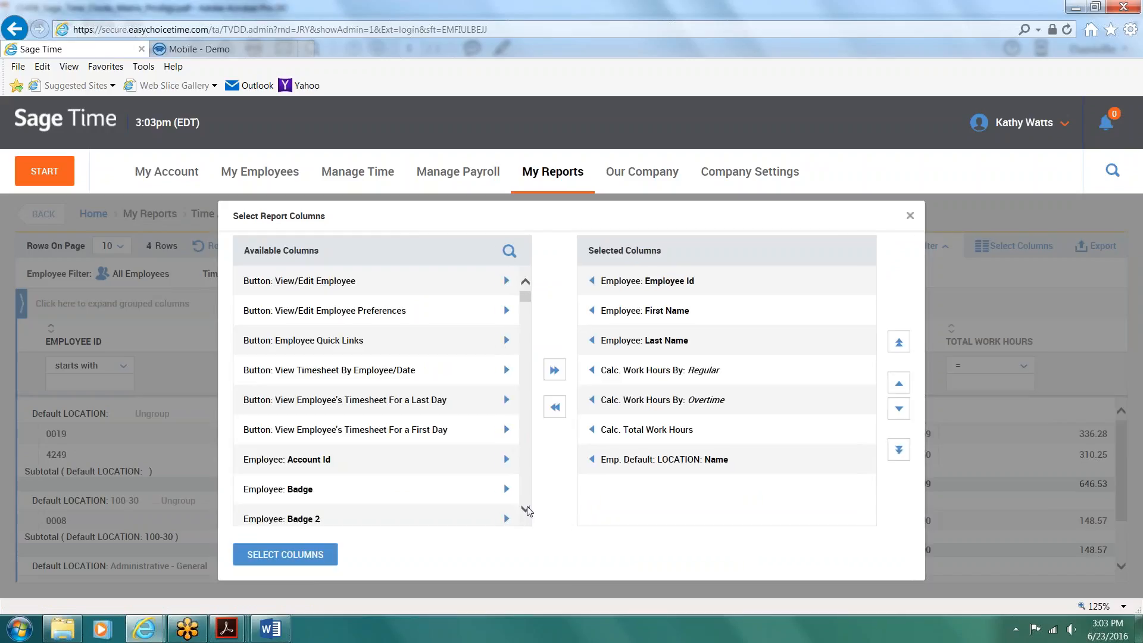
pyautogui.scroll(-5, 527, 508)
pyautogui.scroll(-4, 527, 506)
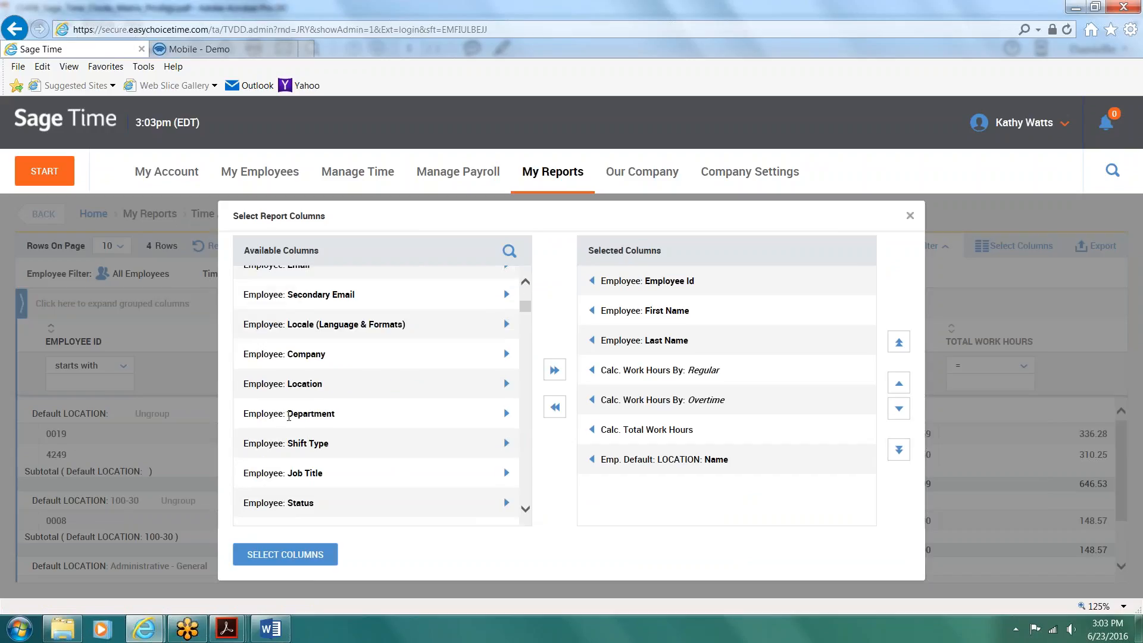
pyautogui.scroll(-3, 529, 512)
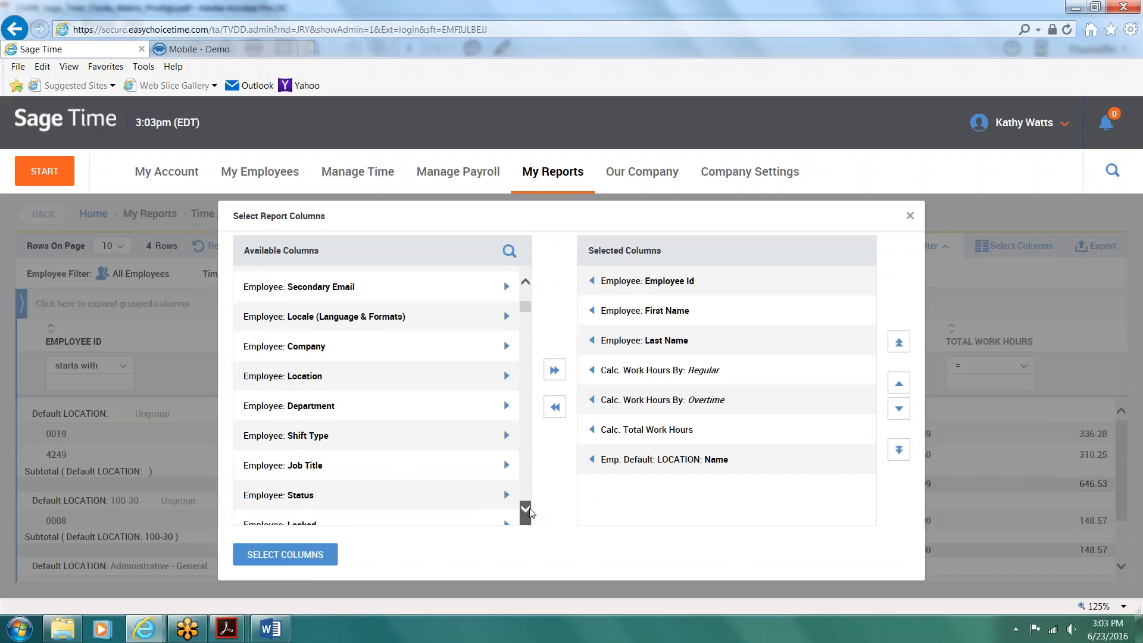
pyautogui.scroll(-2, 529, 513)
pyautogui.scroll(-8, 529, 512)
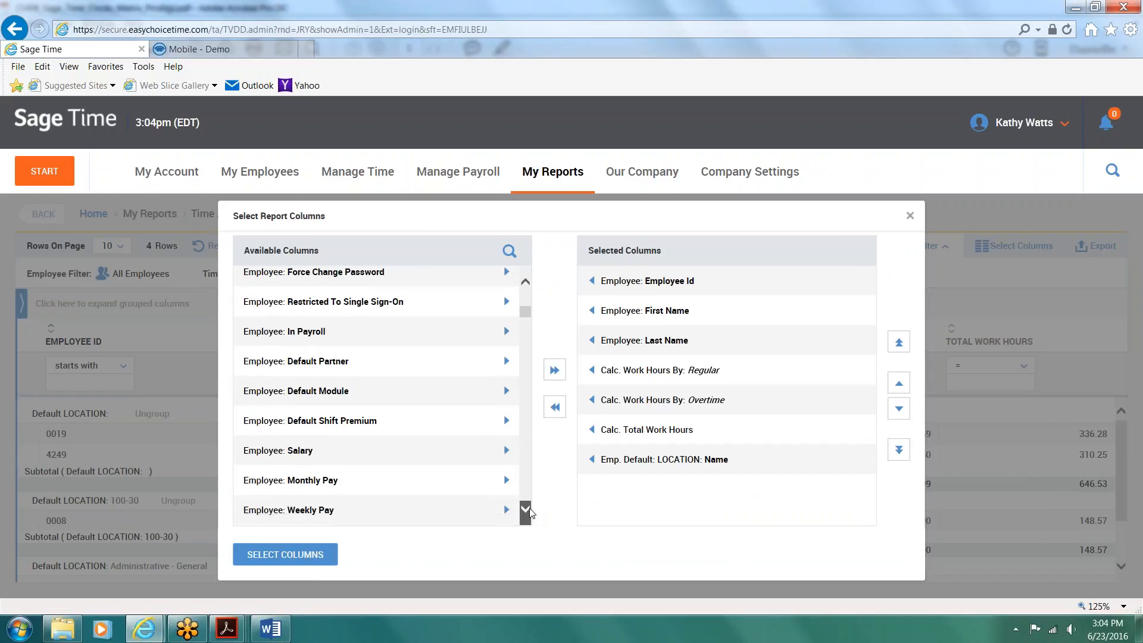
pyautogui.scroll(-10, 529, 512)
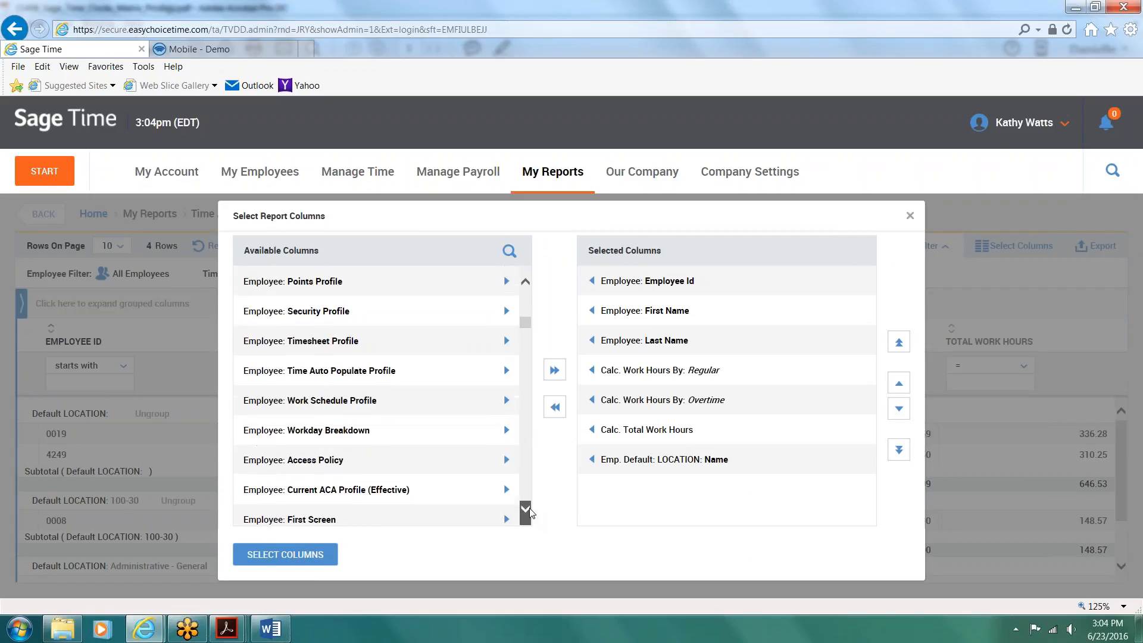
pyautogui.scroll(-5, 396, 423)
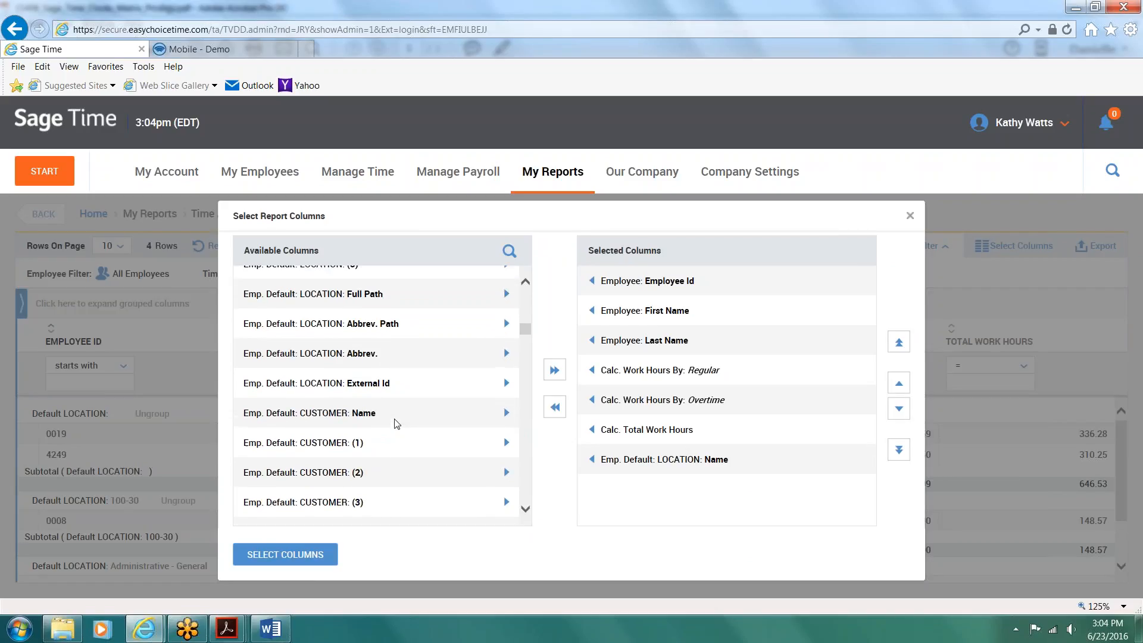
pyautogui.scroll(-3, 472, 357)
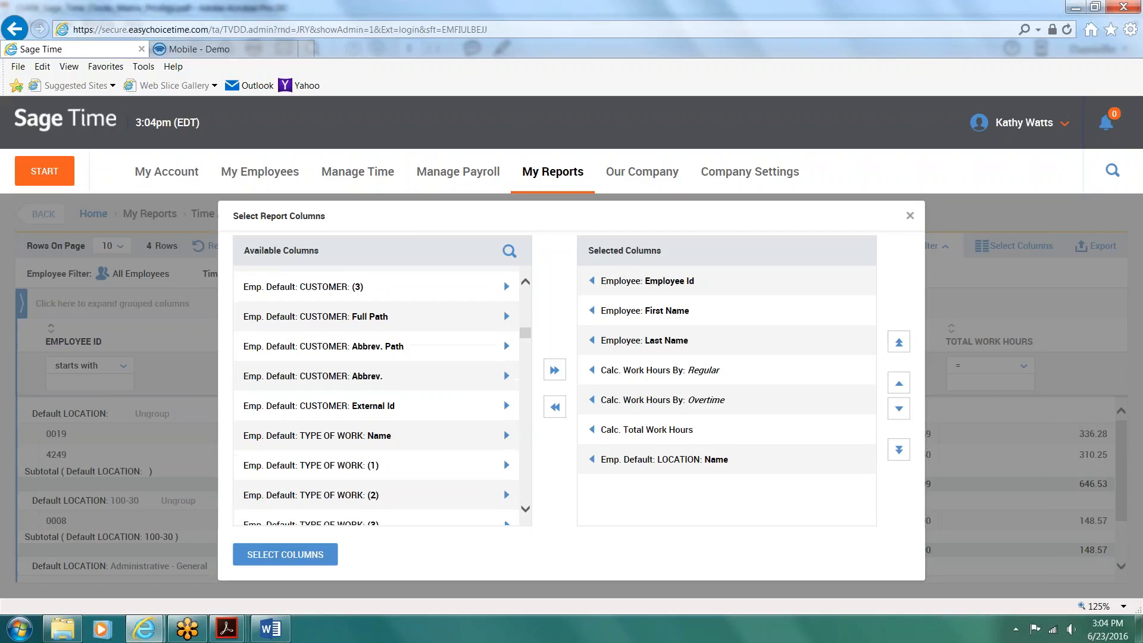
pyautogui.click(911, 216)
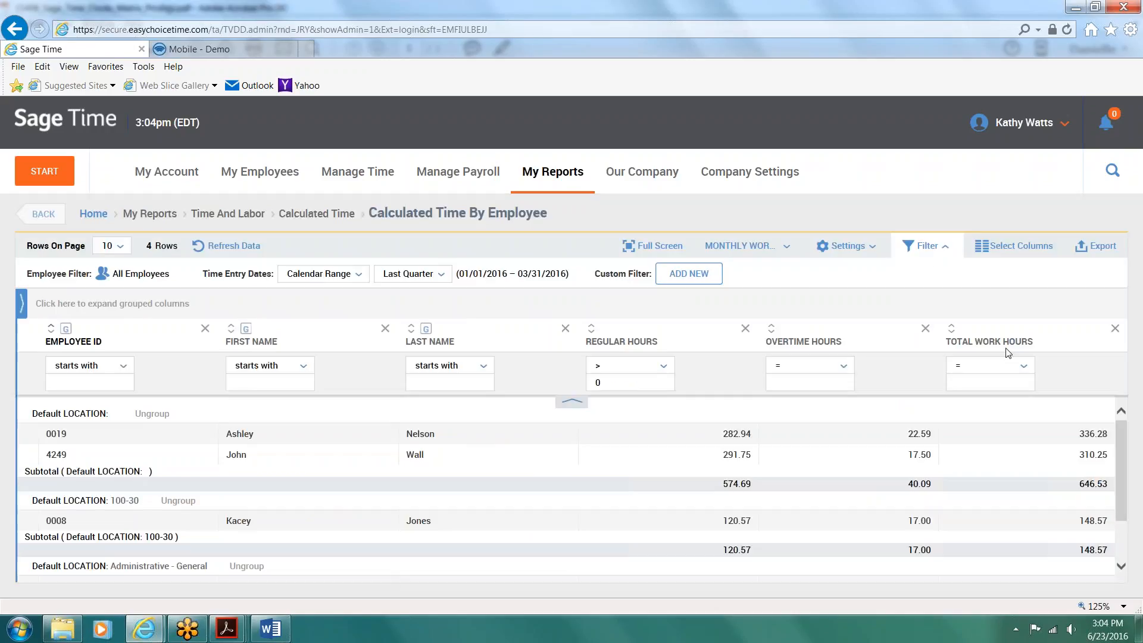
# Step: Export the Calculated Time By Employee report in Excel format, open the exported file, and return to the report
pyautogui.click(1102, 247)
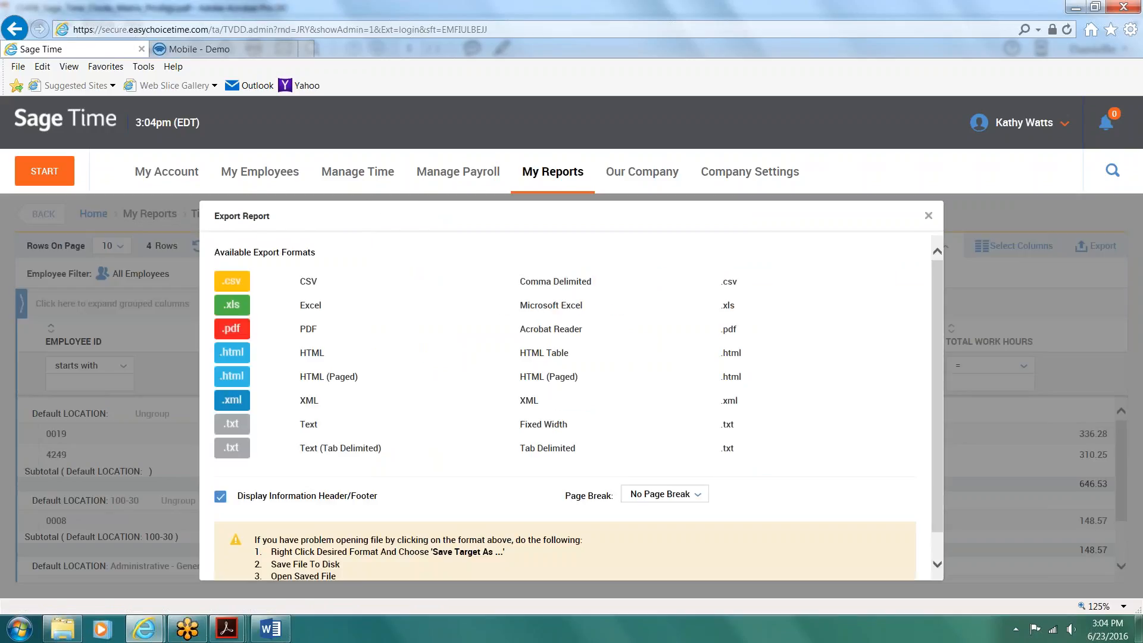
pyautogui.click(312, 306)
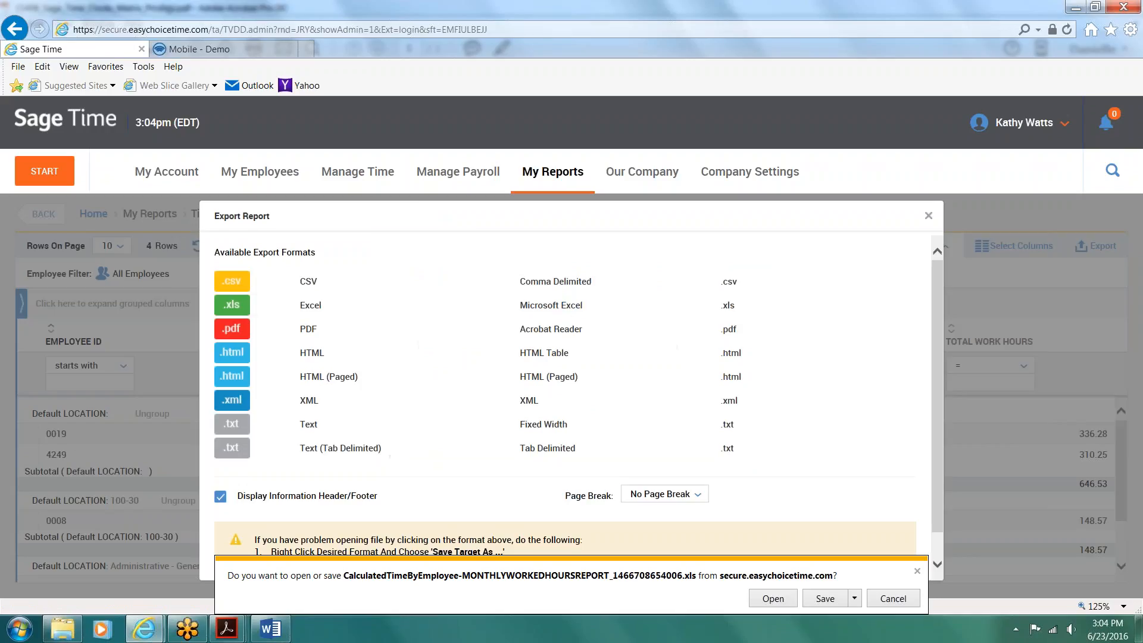
pyautogui.click(773, 599)
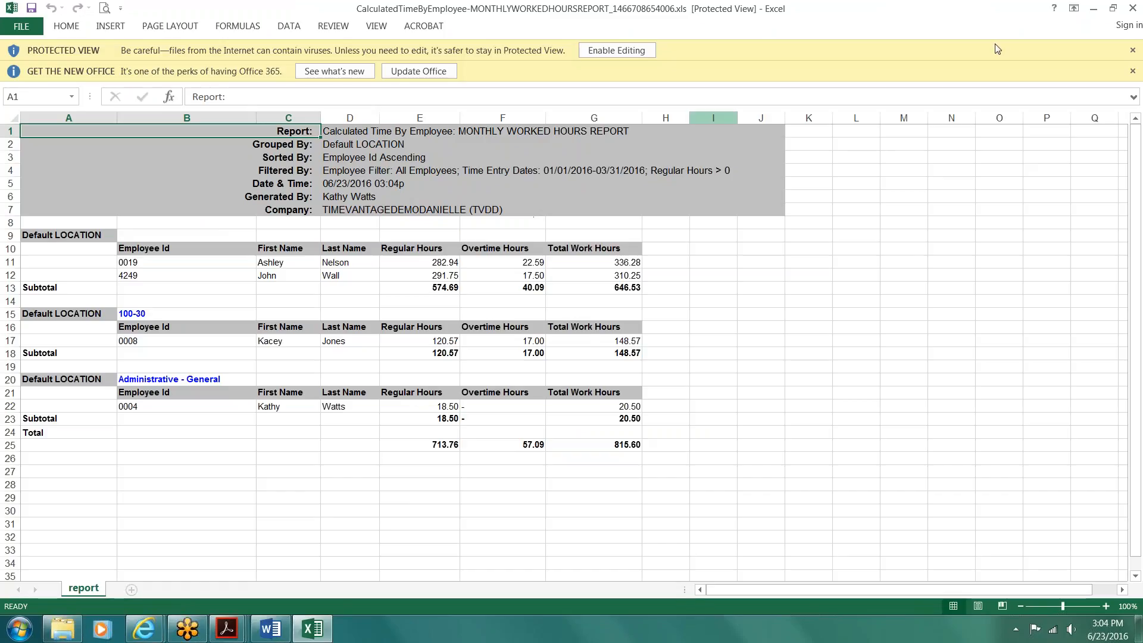
pyautogui.click(1134, 9)
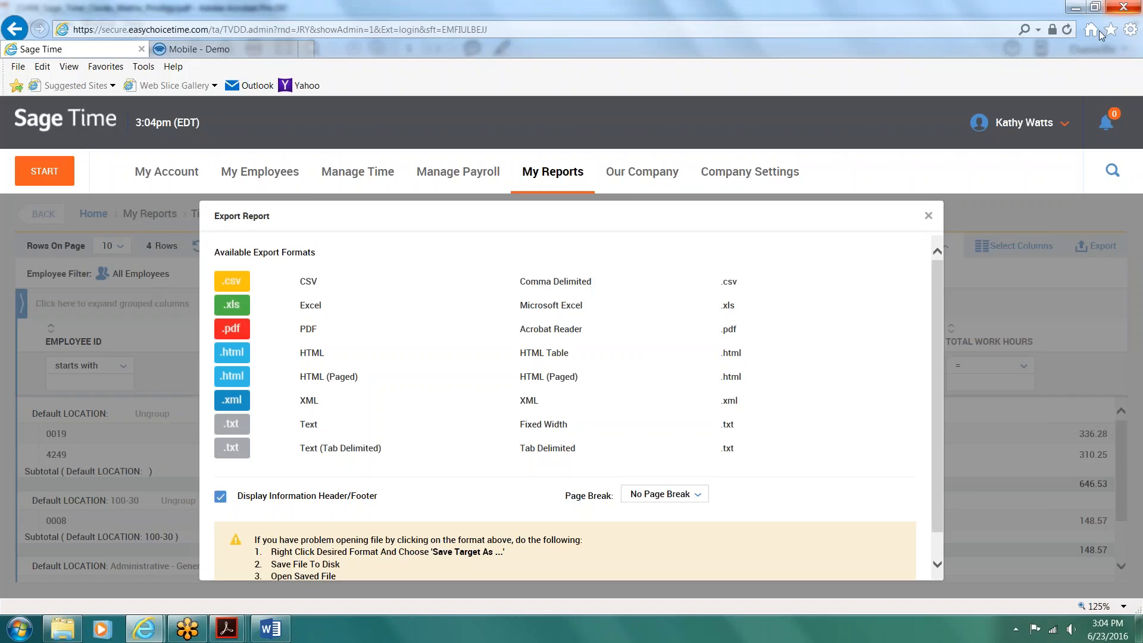
pyautogui.click(929, 217)
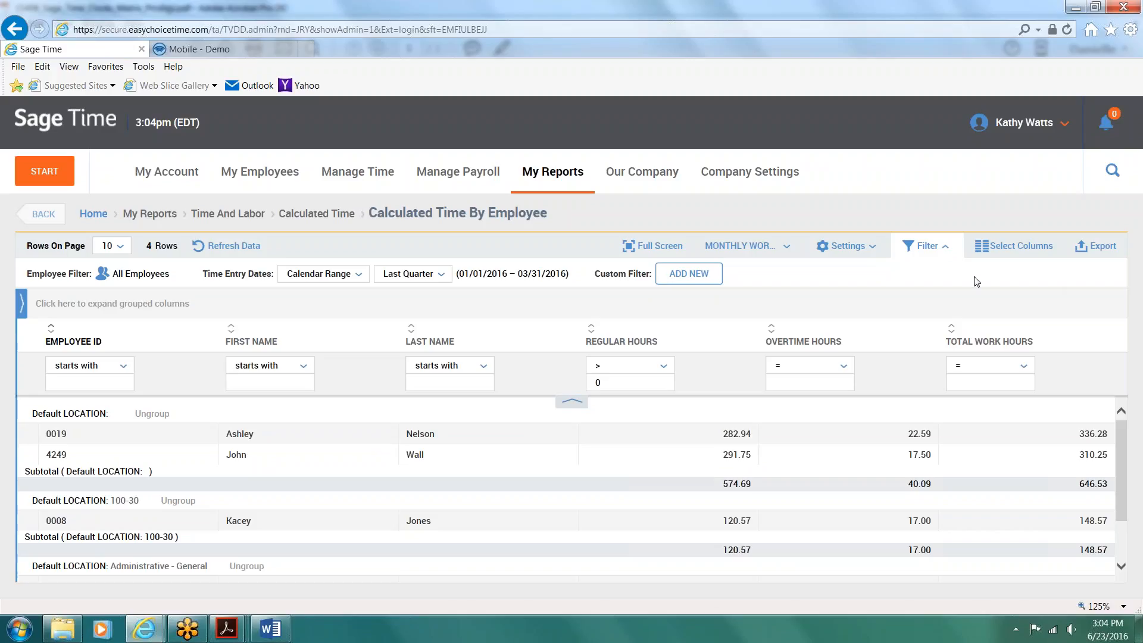
# Step: Open the saved accrual balances report named Less Than 30 HRS PTO Report from the saved reports
pyautogui.click(540, 180)
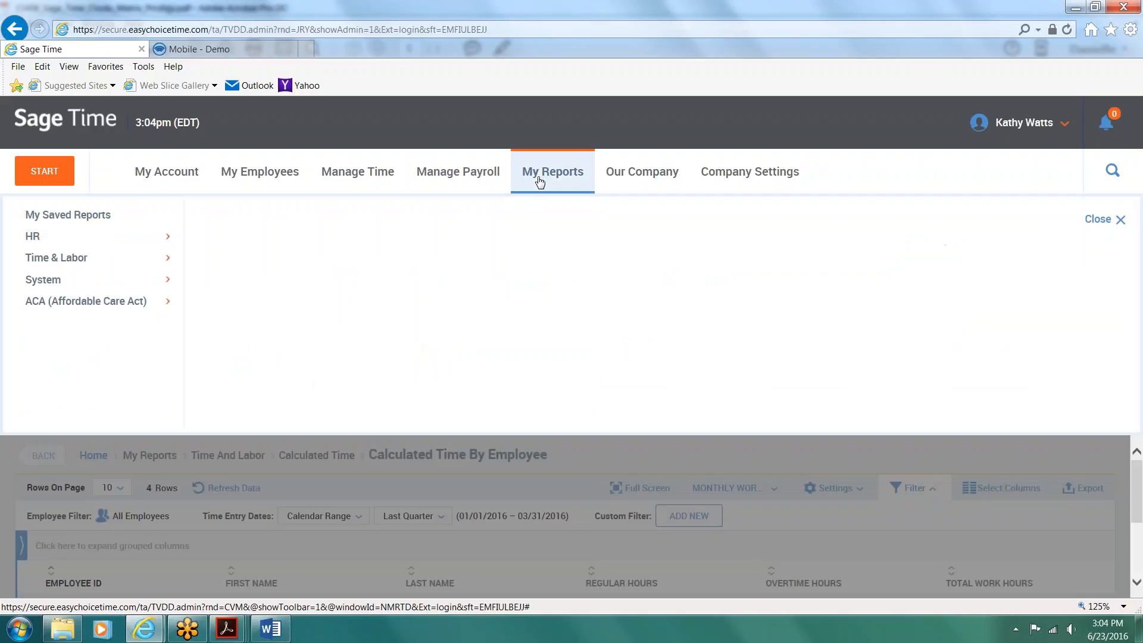
pyautogui.click(93, 215)
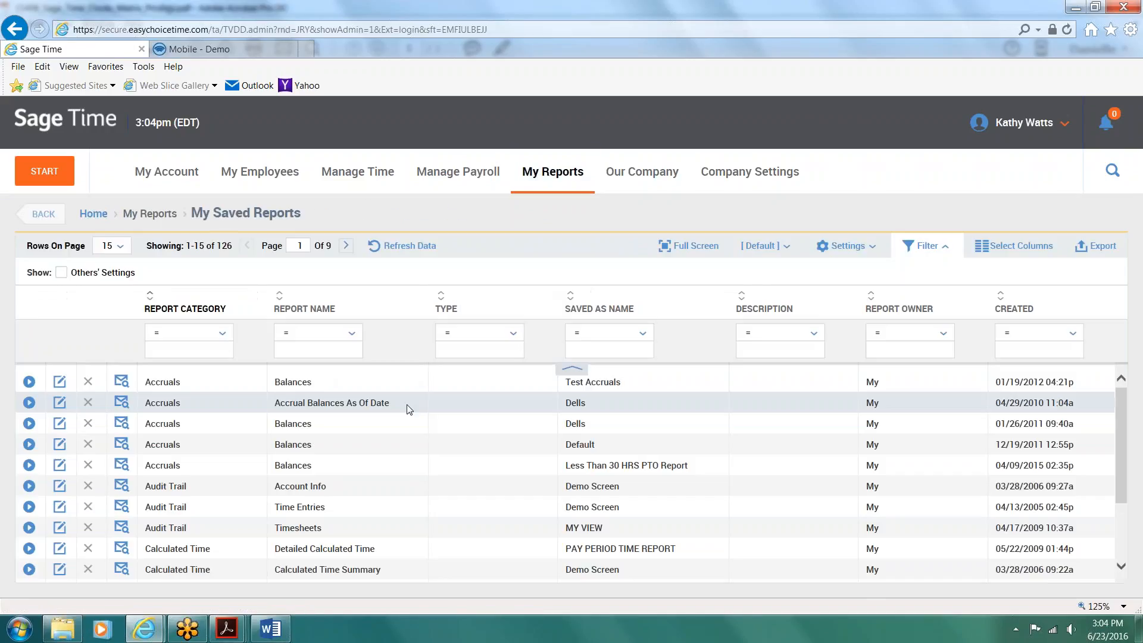
pyautogui.scroll(-1, 410, 410)
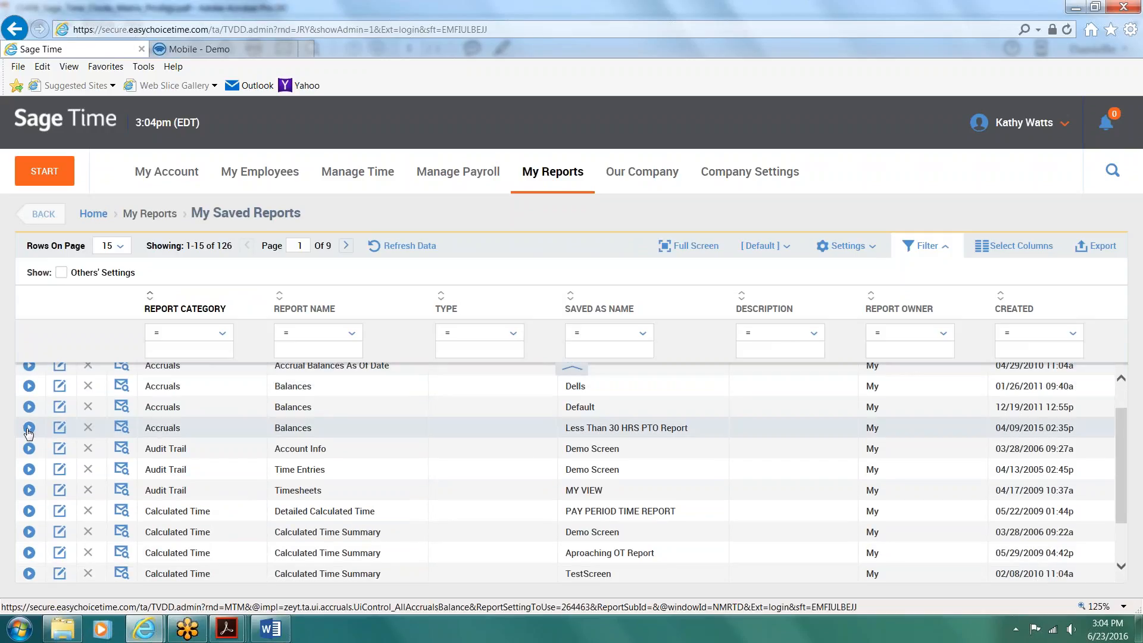
pyautogui.click(681, 431)
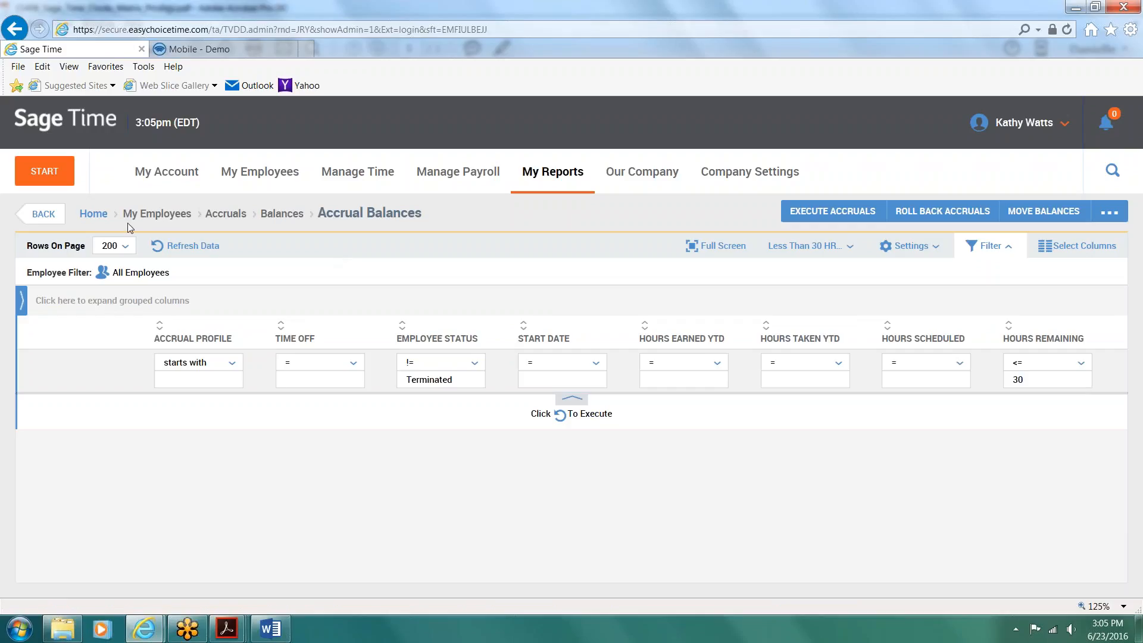
# Step: Return to the saved reports and start a new email configuration for PAY PERIOD TIME REPORT
pyautogui.click(553, 187)
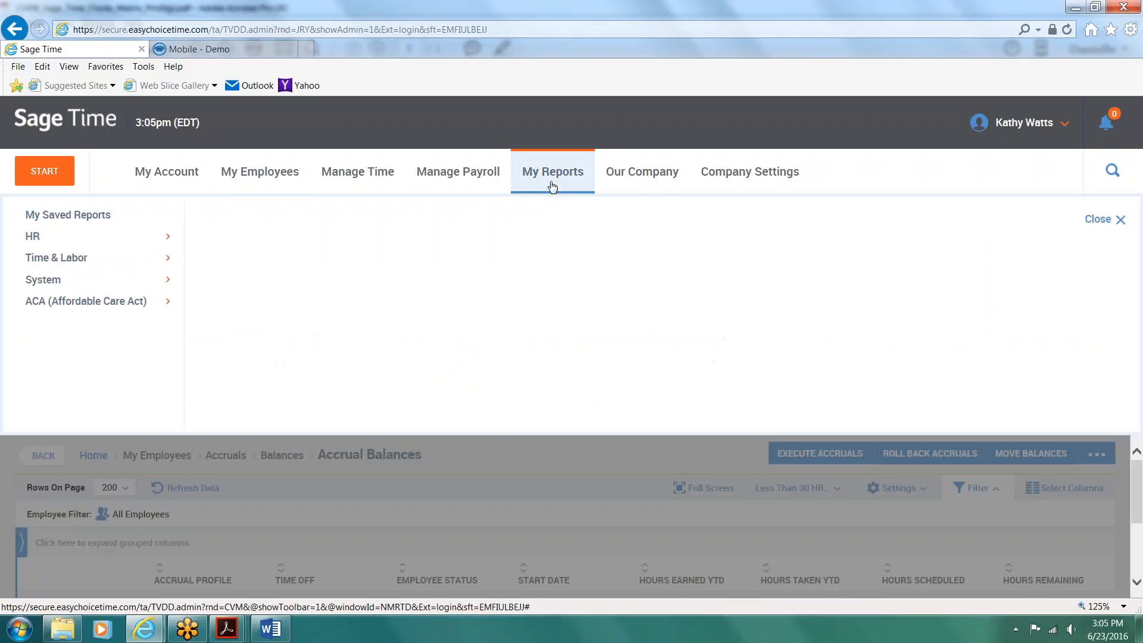
pyautogui.click(72, 219)
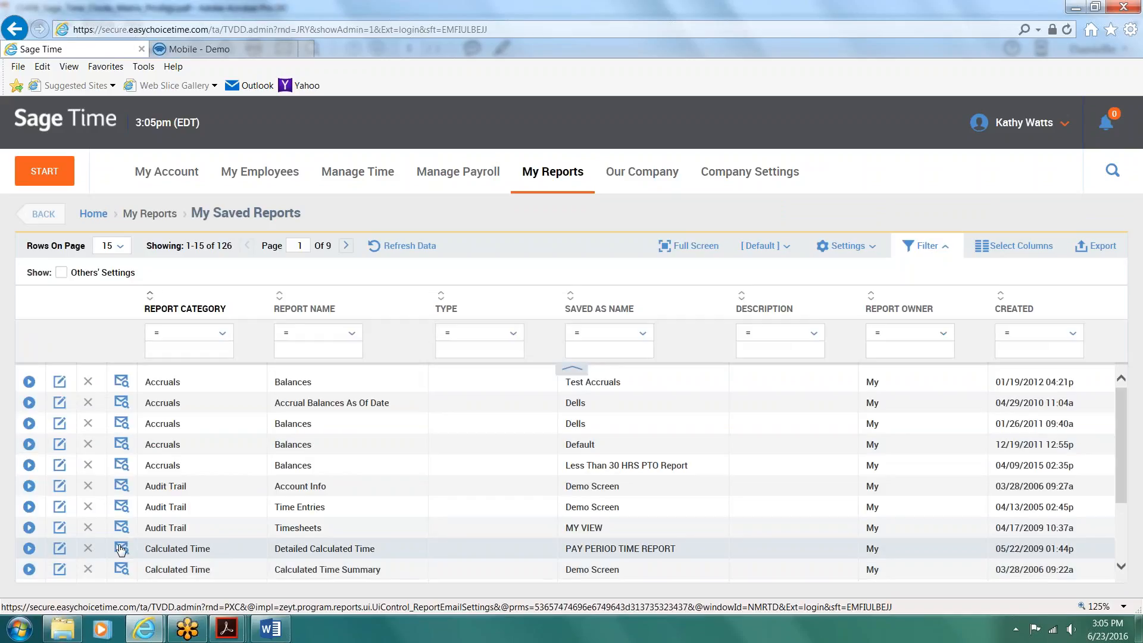
pyautogui.click(121, 548)
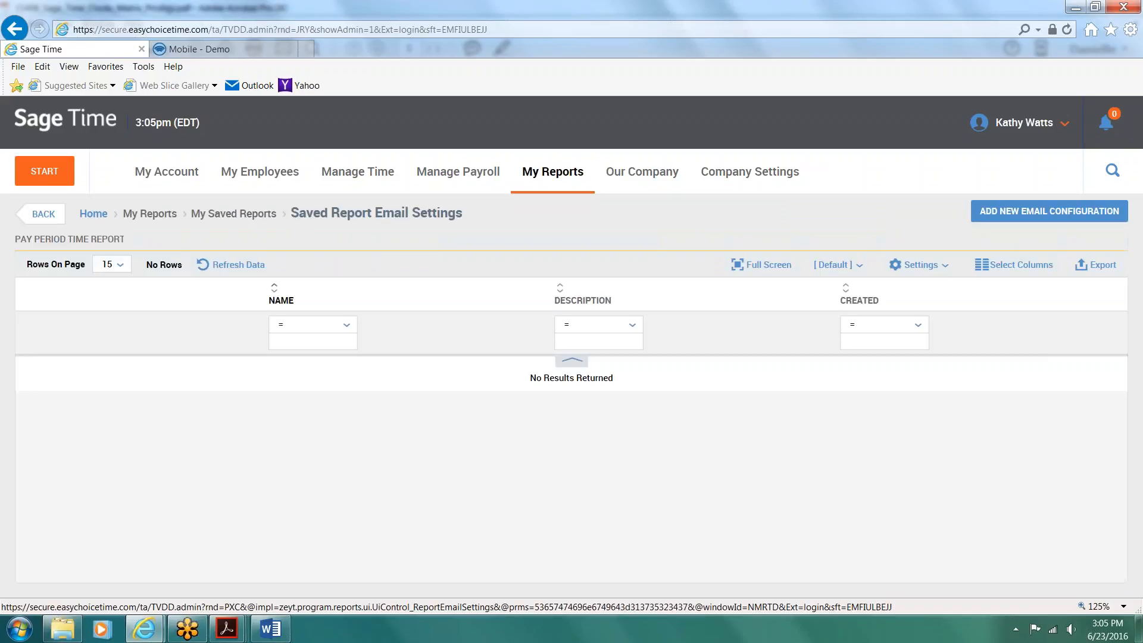
pyautogui.click(1039, 215)
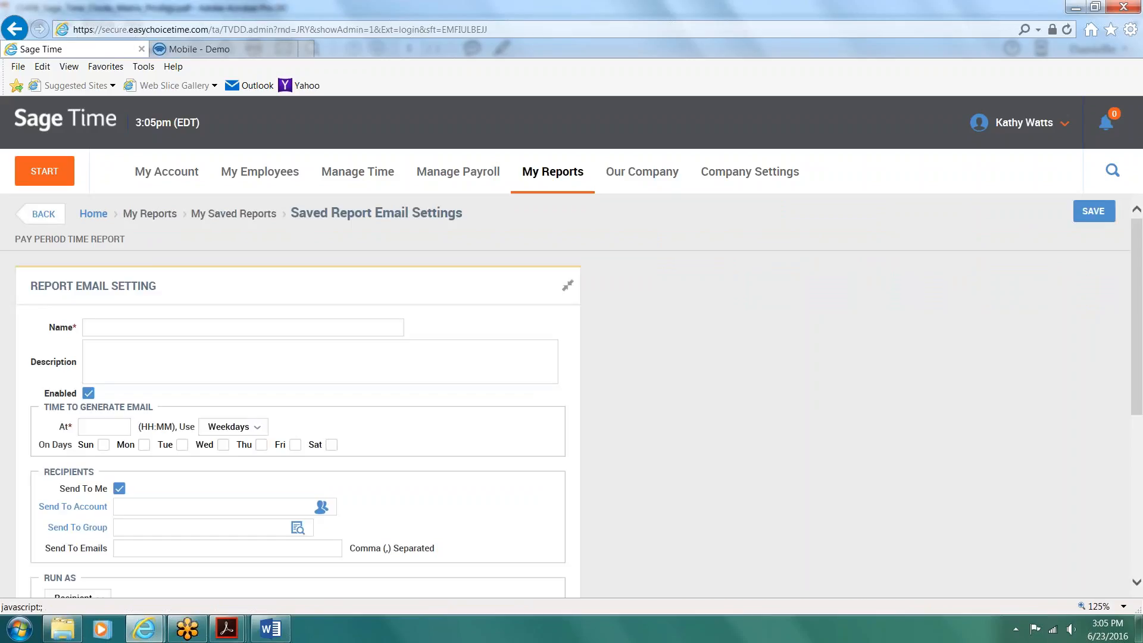
# Step: Name the email configuration HOURS REPORT and enter the description WEEKL TO DATE HOURS
pyautogui.click(224, 326)
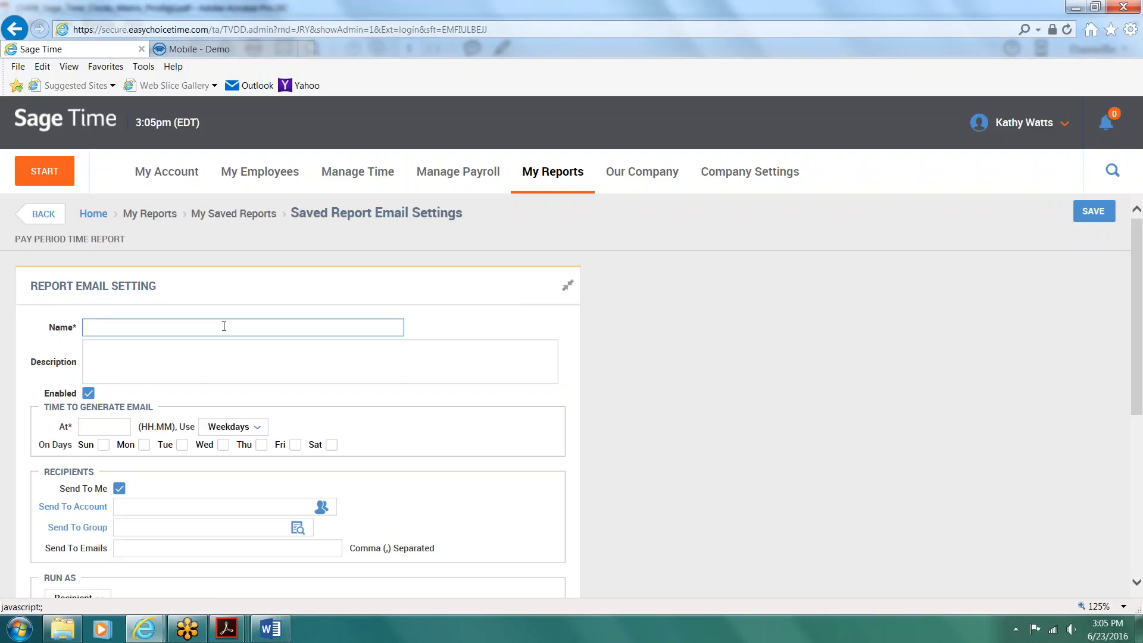
pyautogui.write('HOURS REPORT')
pyautogui.click(202, 353)
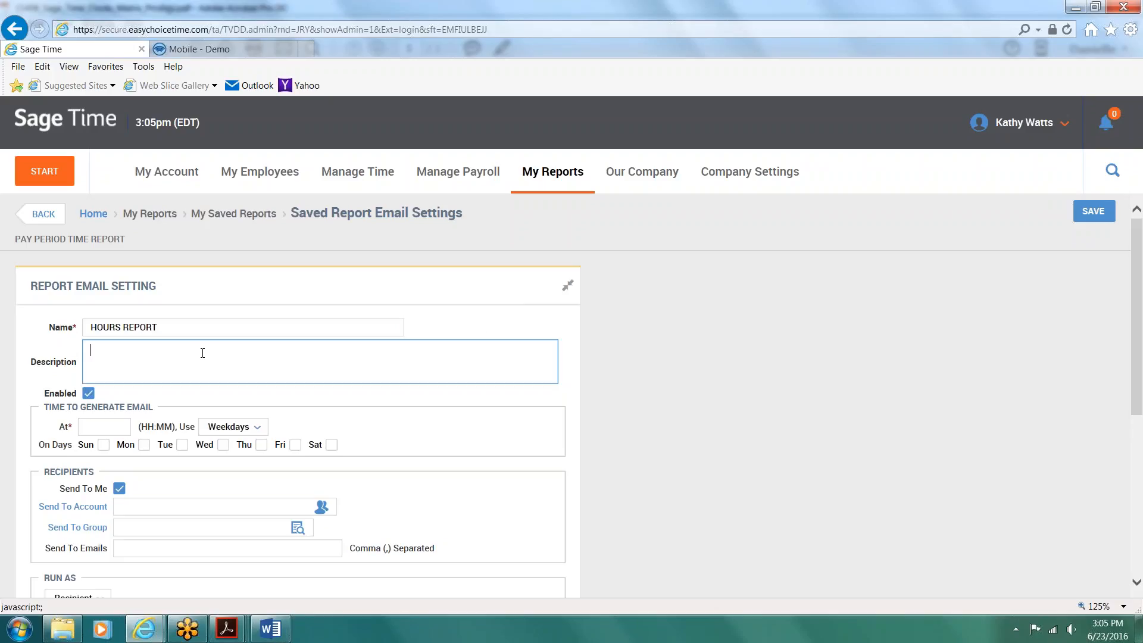
pyautogui.write('WEEKL TO DATE HOURS')
# Step: Schedule the report email for 6:00a on Monday through Saturday
pyautogui.click(118, 425)
pyautogui.write('6a')
pyautogui.press('Tab')
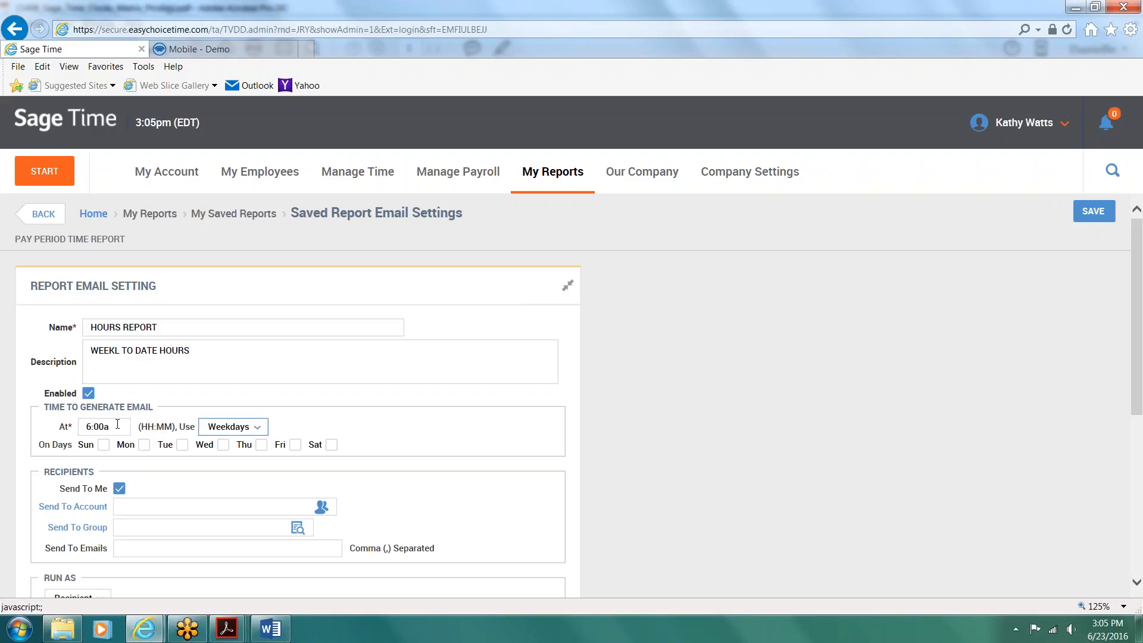
pyautogui.click(144, 445)
pyautogui.click(183, 445)
pyautogui.click(224, 445)
pyautogui.click(262, 446)
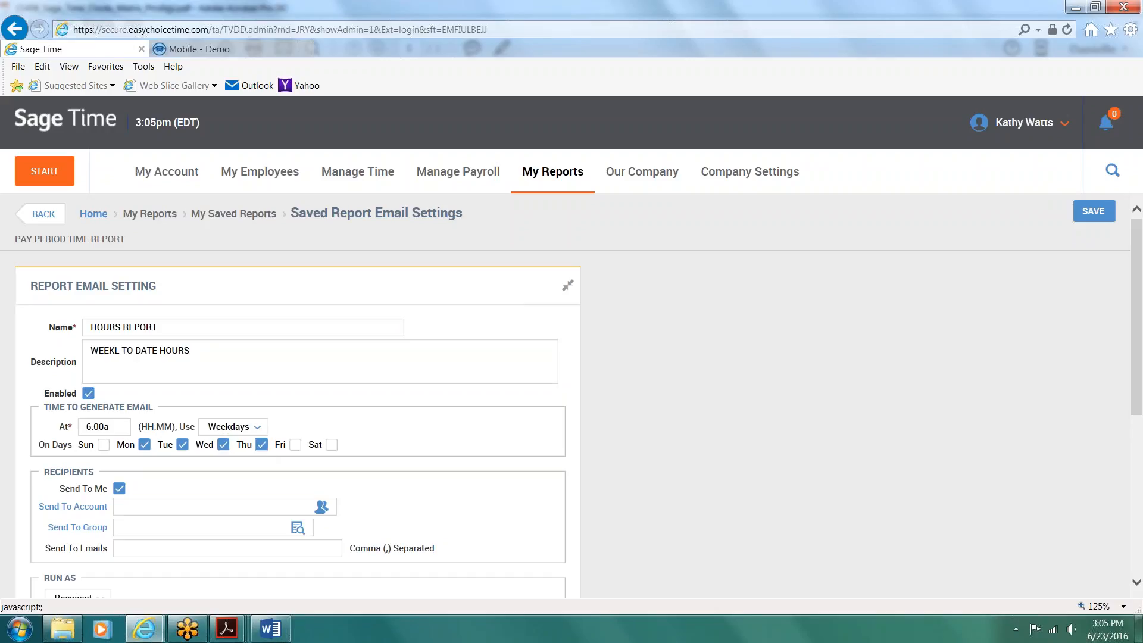
pyautogui.click(296, 446)
pyautogui.click(333, 445)
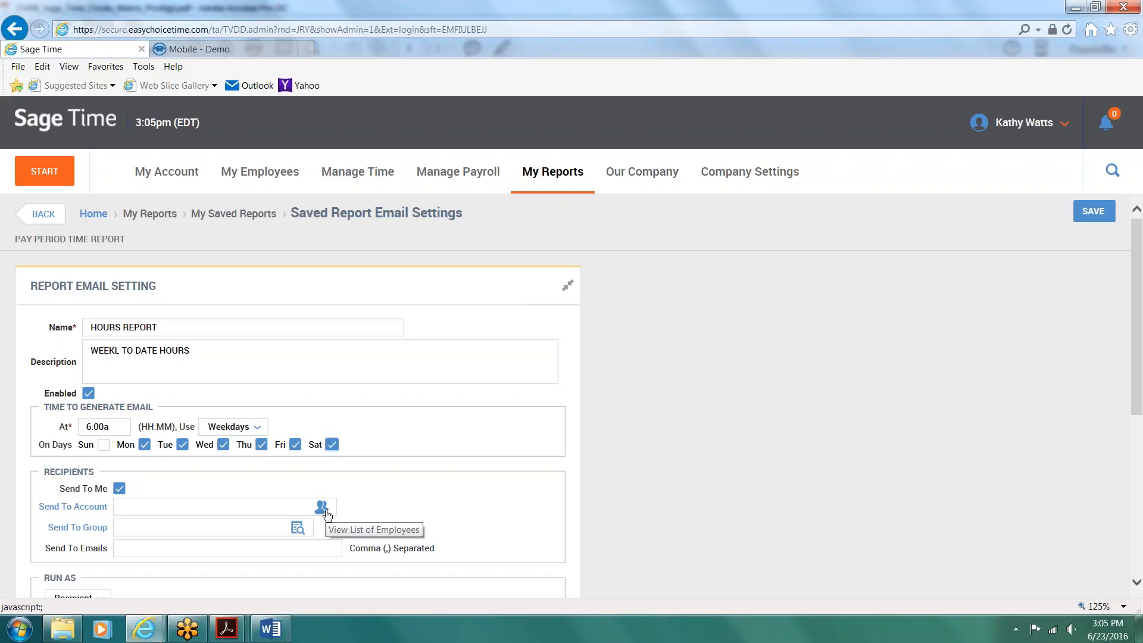
# Step: Review the report formats offered for the scheduled email, keeping HTML
pyautogui.scroll(-1, 322, 508)
pyautogui.scroll(-5, 267, 500)
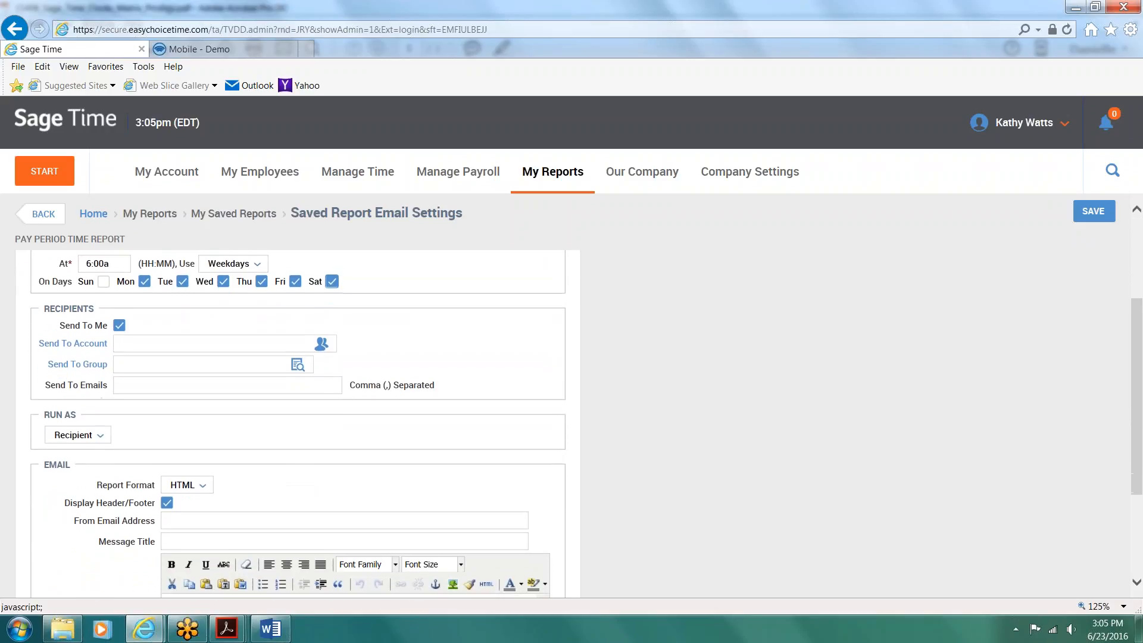
pyautogui.click(203, 490)
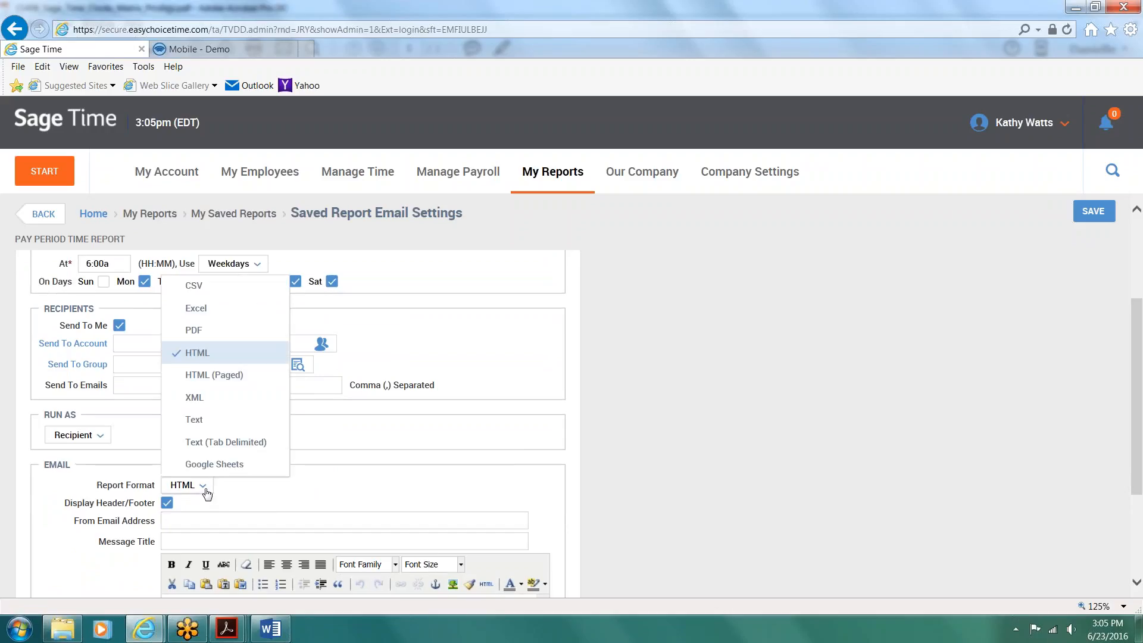
pyautogui.click(345, 493)
pyautogui.scroll(6, 345, 493)
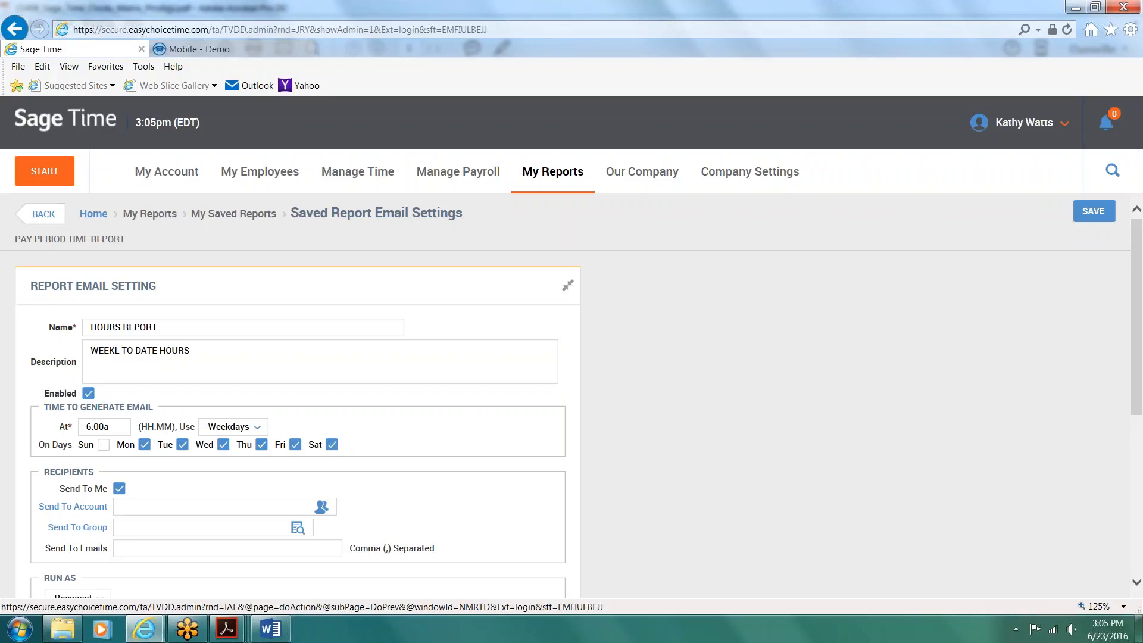
# Step: Leave the email configuration unsaved, return to the home dashboard, and log out of the administrator account
pyautogui.click(100, 216)
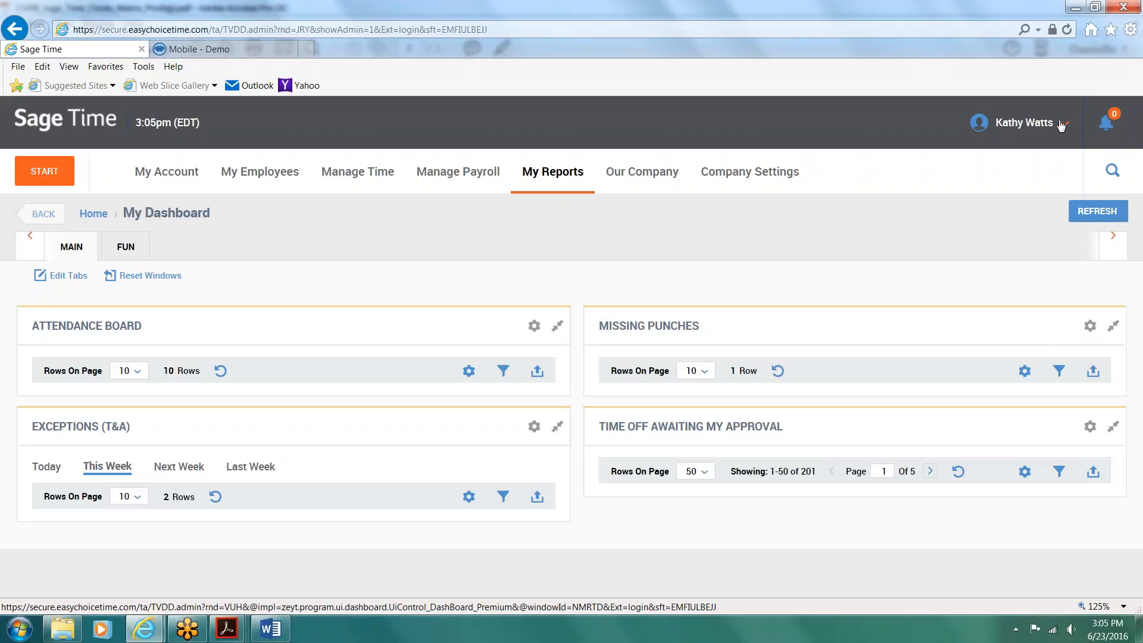
pyautogui.click(1062, 123)
pyautogui.click(988, 164)
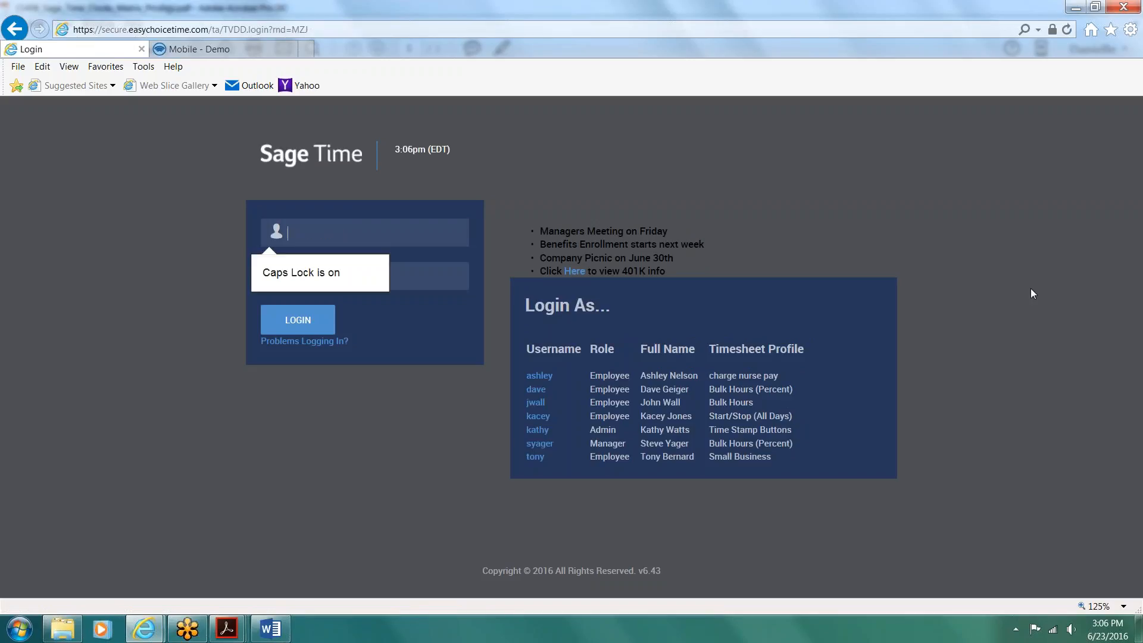
pyautogui.press('capslock')
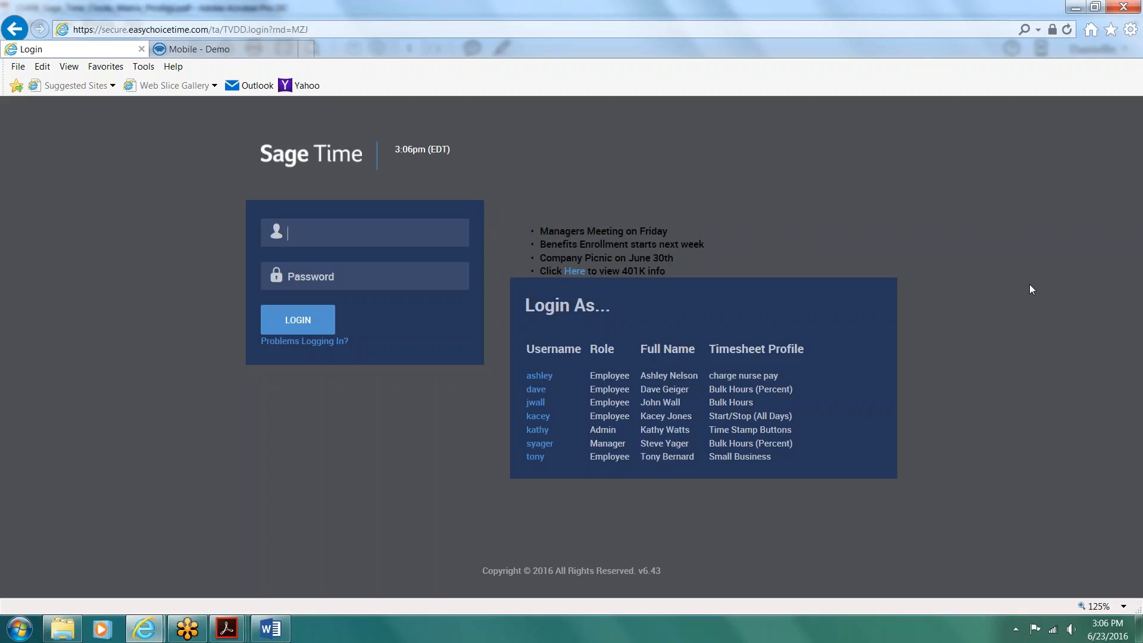
pyautogui.click(1005, 10)
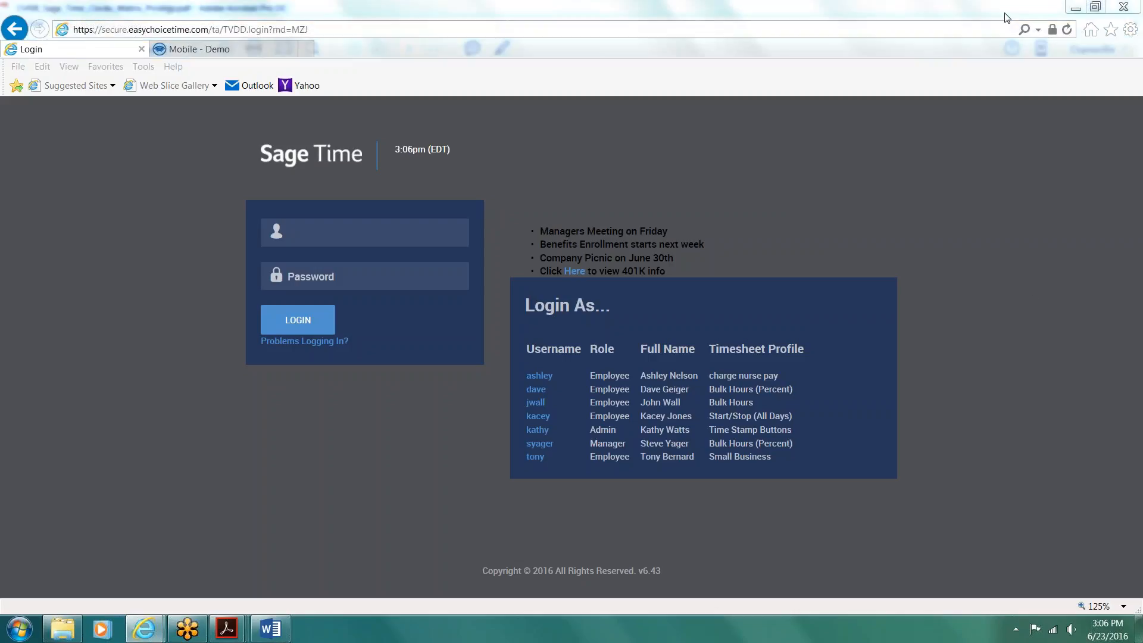
pyautogui.click(1005, 13)
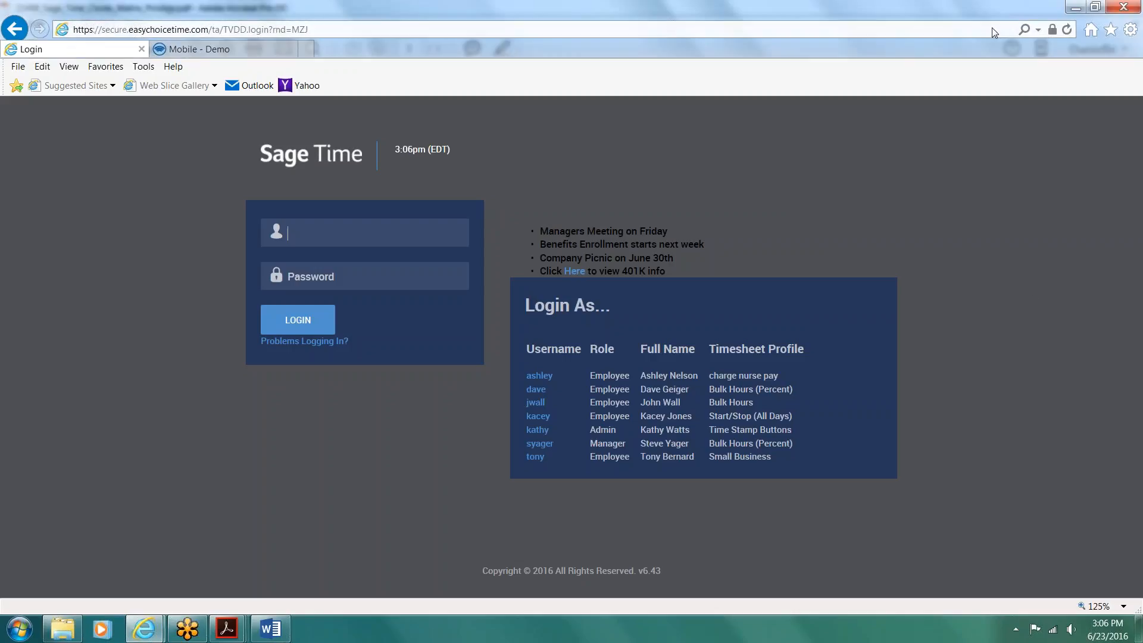
pyautogui.click(884, 220)
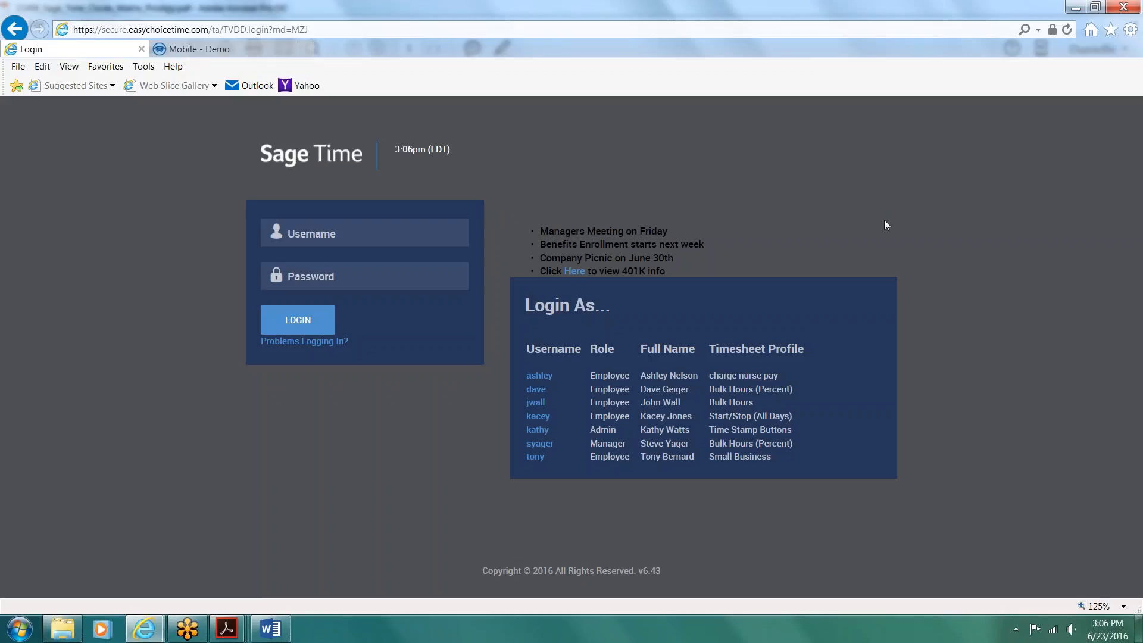